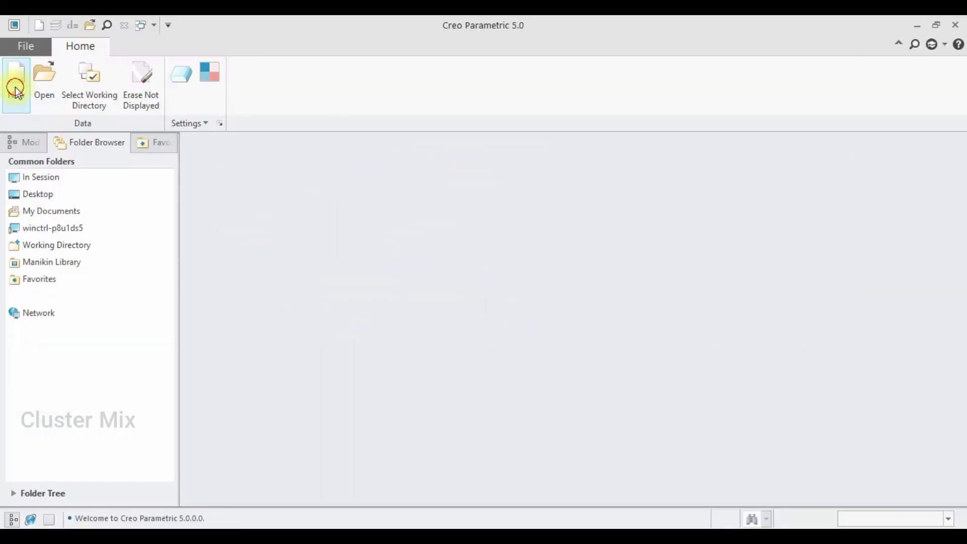
# Create a new solid part without the default template, using the mmns_part_solid template
pyautogui.click(14, 85)
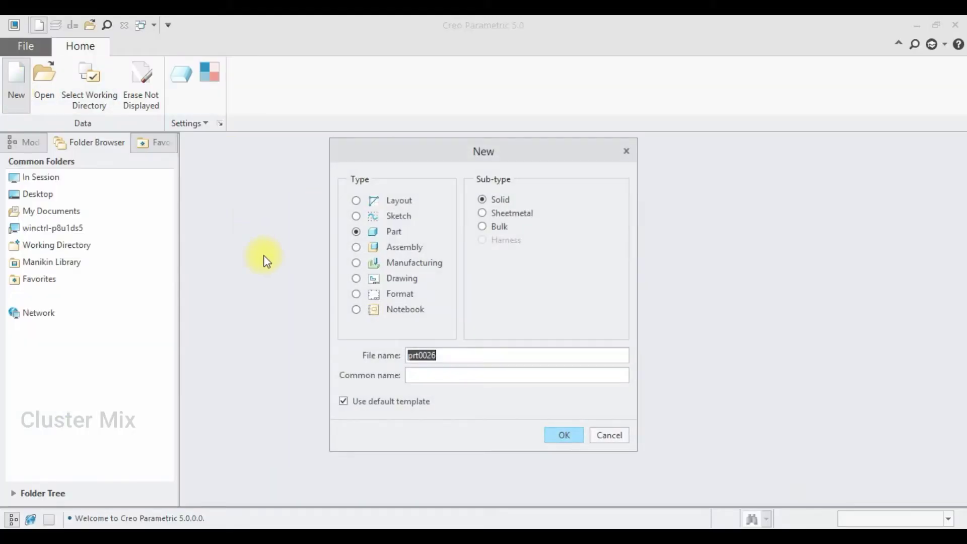
pyautogui.click(366, 405)
pyautogui.click(552, 437)
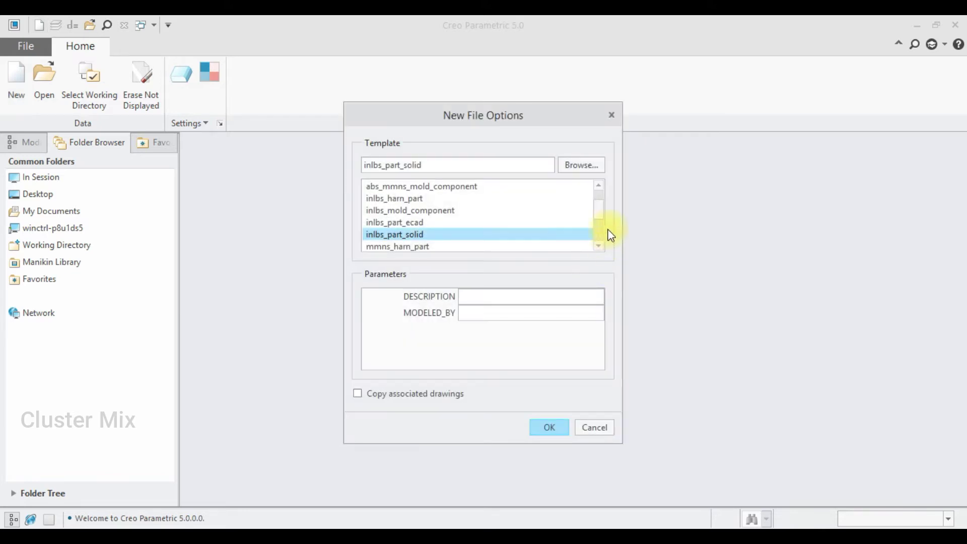
pyautogui.scroll(-3, 602, 236)
pyautogui.doubleClick(409, 208)
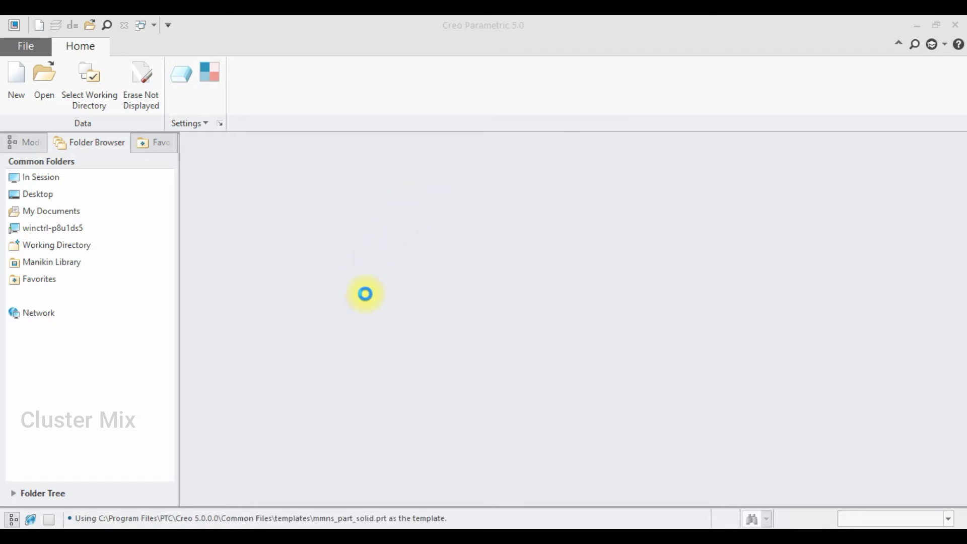
# Start a sketch on the FRONT plane and draw a center rectangle about 80 mm high, centred on the origin
pyautogui.click(48, 246)
pyautogui.click(210, 95)
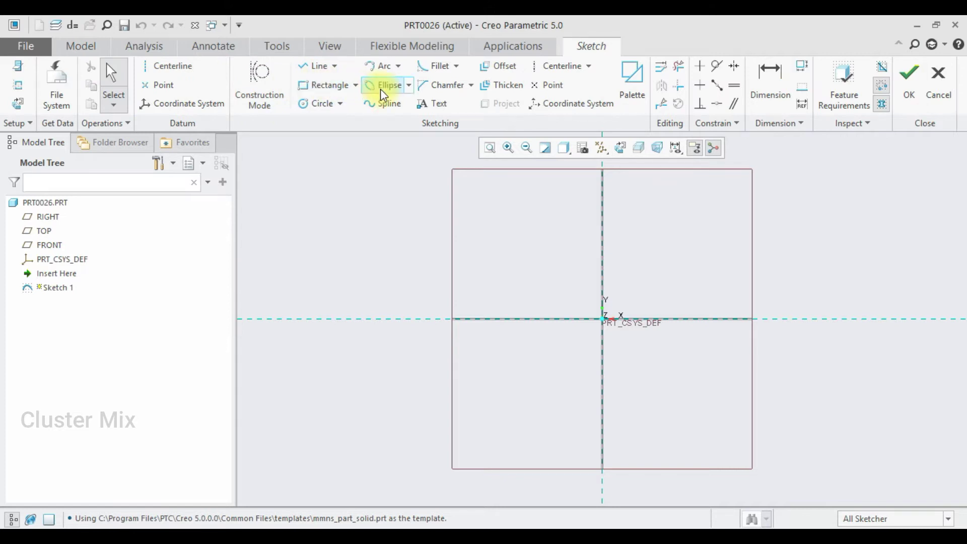
pyautogui.click(357, 85)
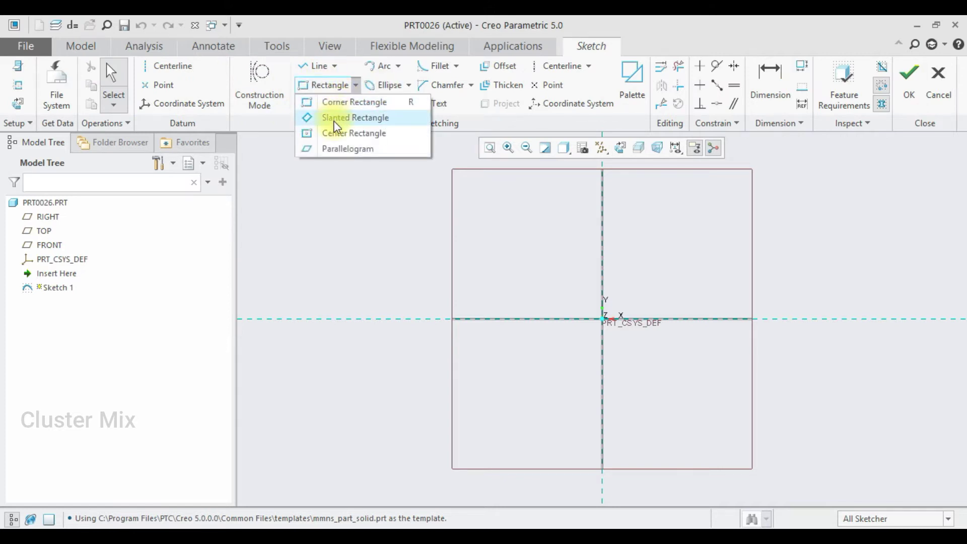
pyautogui.click(330, 133)
pyautogui.click(603, 319)
pyautogui.click(510, 296)
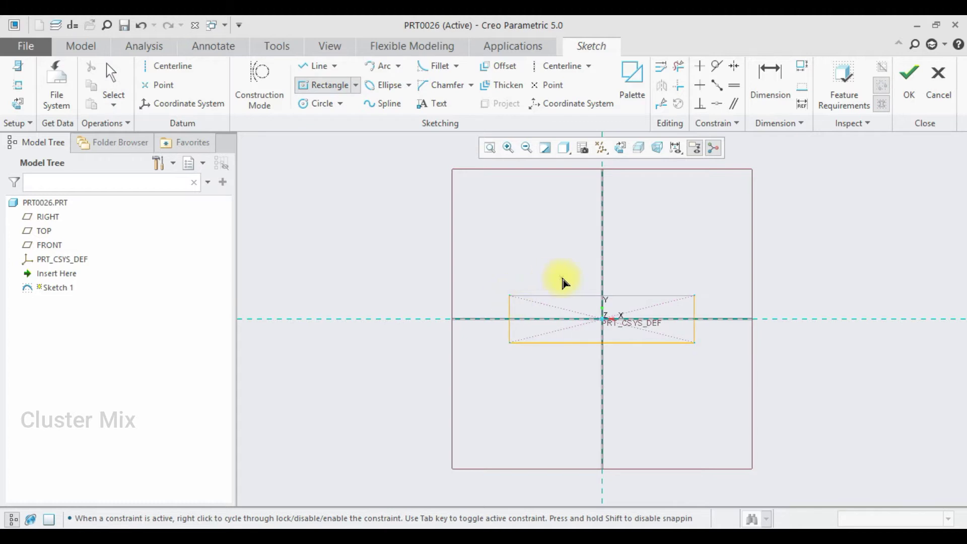
pyautogui.middleClick(538, 301)
# Set the rectangle's width to 216 mm and its height to 20 mm
pyautogui.doubleClick(621, 308)
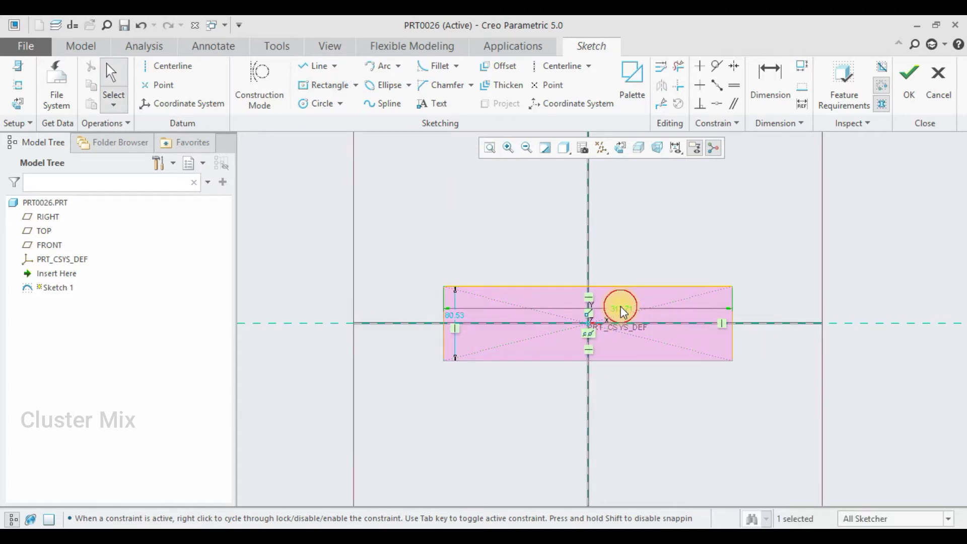
pyautogui.write('3')
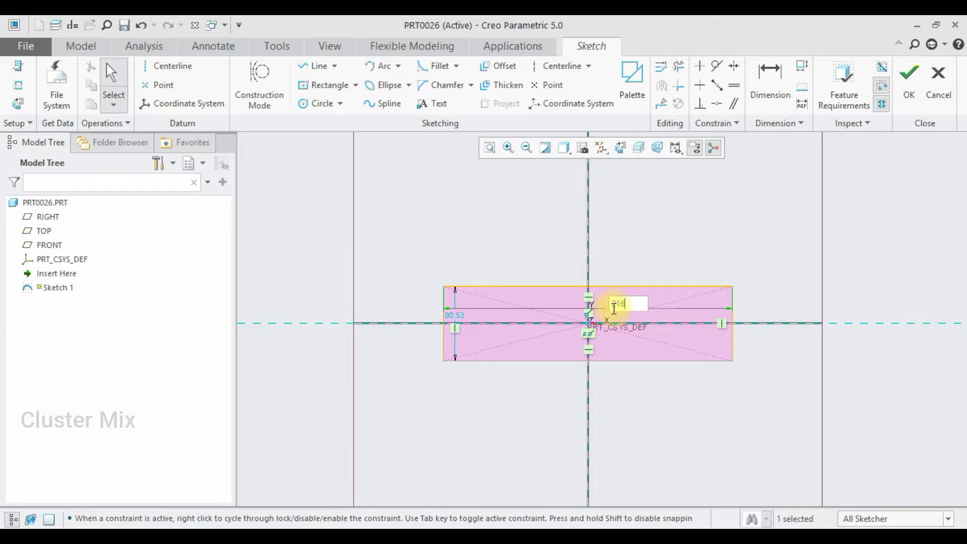
pyautogui.write('16')
pyautogui.press('Return')
pyautogui.doubleClick(500, 317)
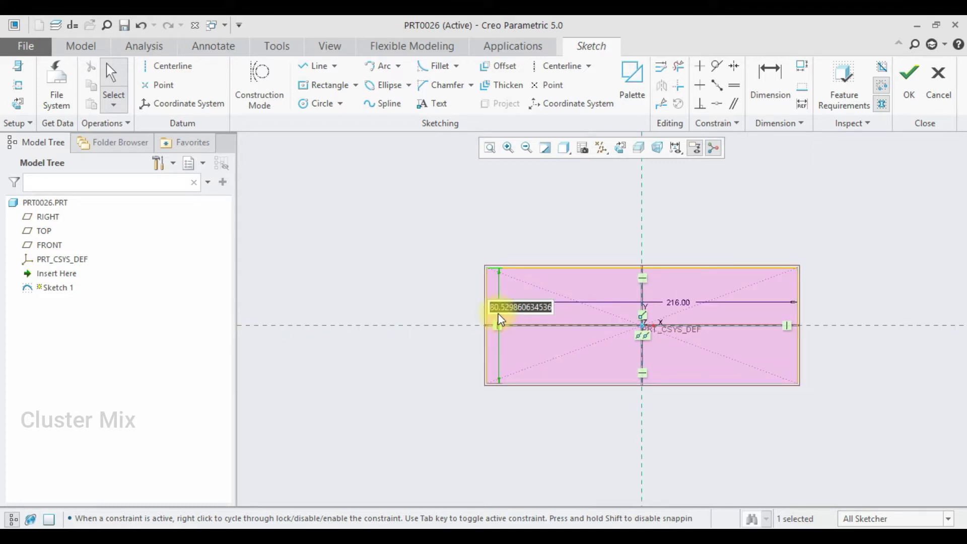
pyautogui.write('20')
pyautogui.press('Return')
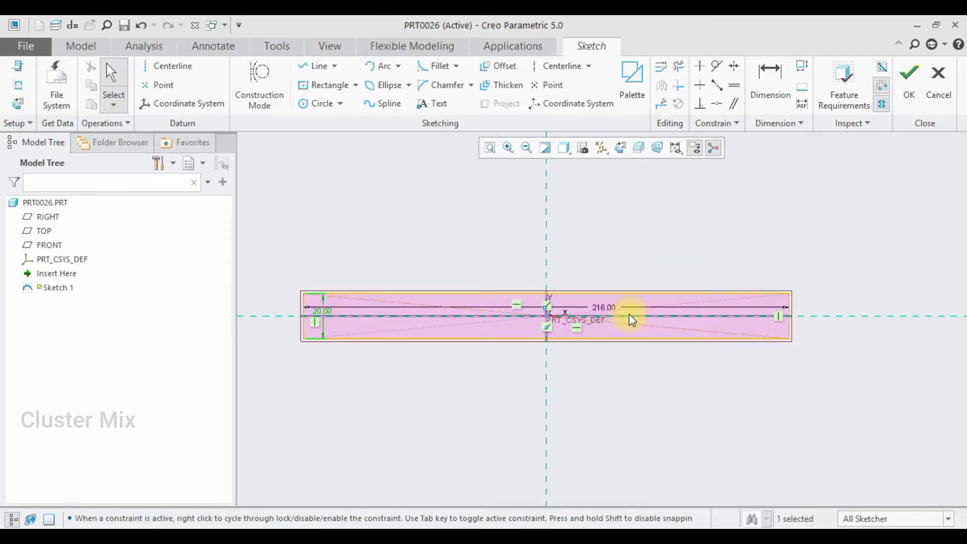
# Draw a circle centred on the midpoint of each short side of the rectangle, reaching its corners
pyautogui.click(316, 112)
pyautogui.scroll(2, 776, 308)
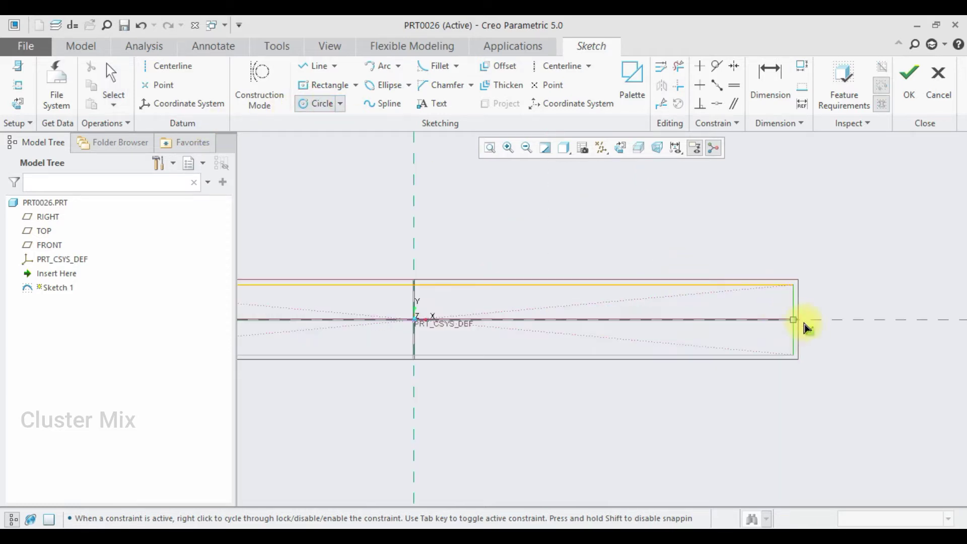
pyautogui.click(790, 322)
pyautogui.click(792, 290)
pyautogui.scroll(-2, 458, 288)
pyautogui.scroll(-2, 492, 328)
pyautogui.scroll(2, 418, 330)
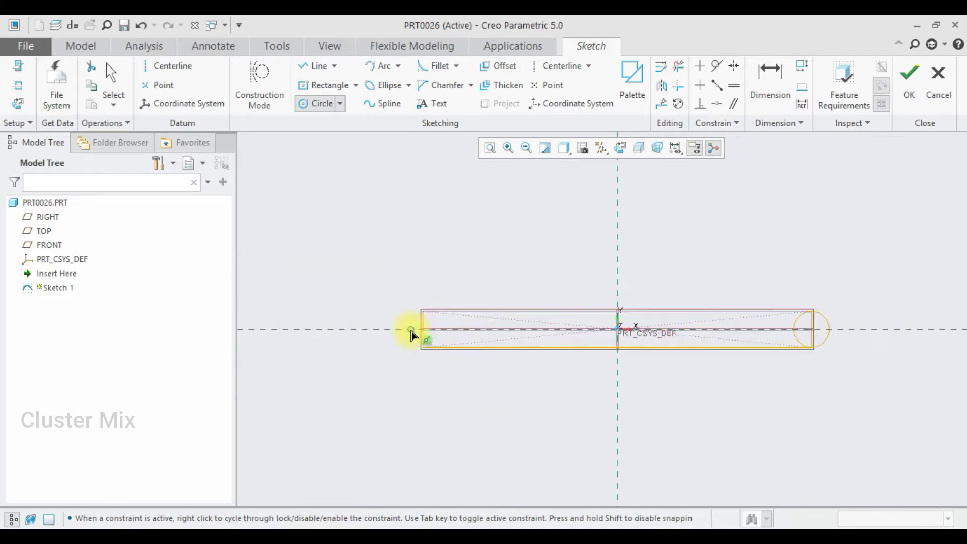
pyautogui.click(427, 330)
pyautogui.click(430, 309)
# Draw a smaller concentric circle about 12 mm in diameter inside each end circle, with both equal in size
pyautogui.scroll(-2, 423, 282)
pyautogui.scroll(5, 745, 304)
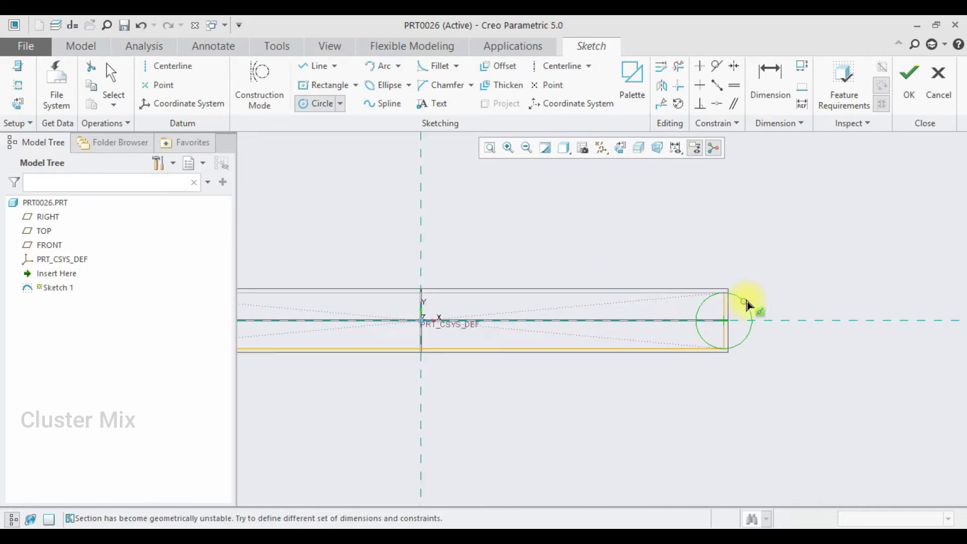
pyautogui.click(708, 331)
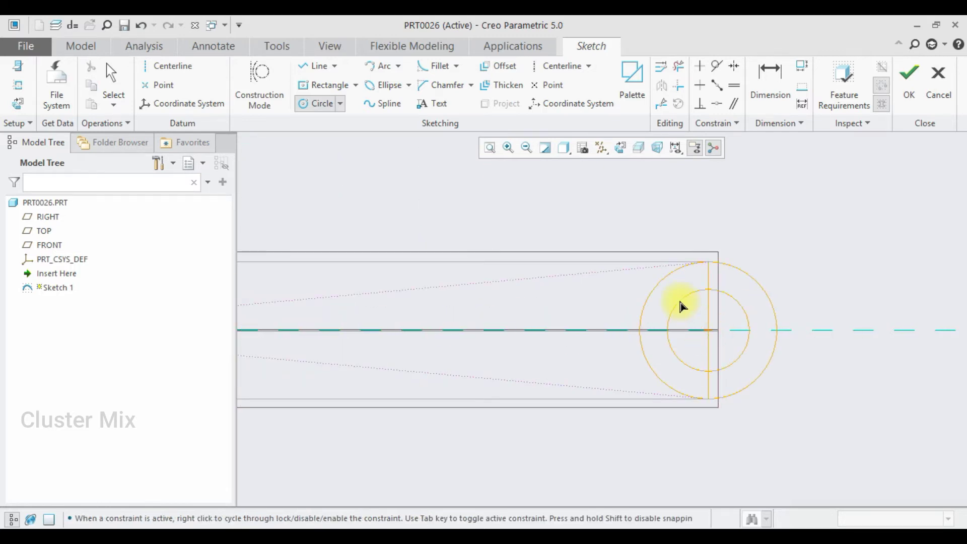
pyautogui.scroll(-2, 720, 302)
pyautogui.click(722, 302)
pyautogui.scroll(-2, 614, 297)
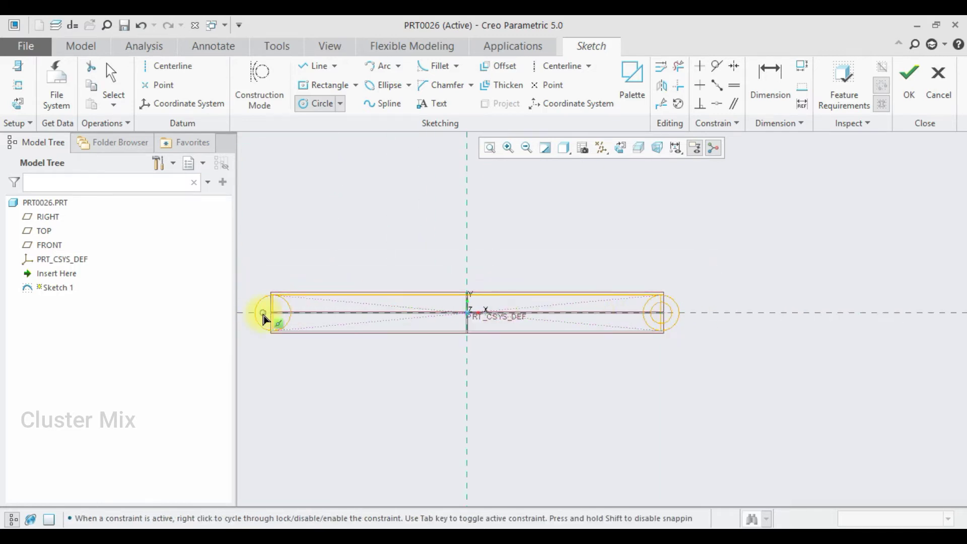
pyautogui.scroll(2, 272, 316)
pyautogui.click(280, 317)
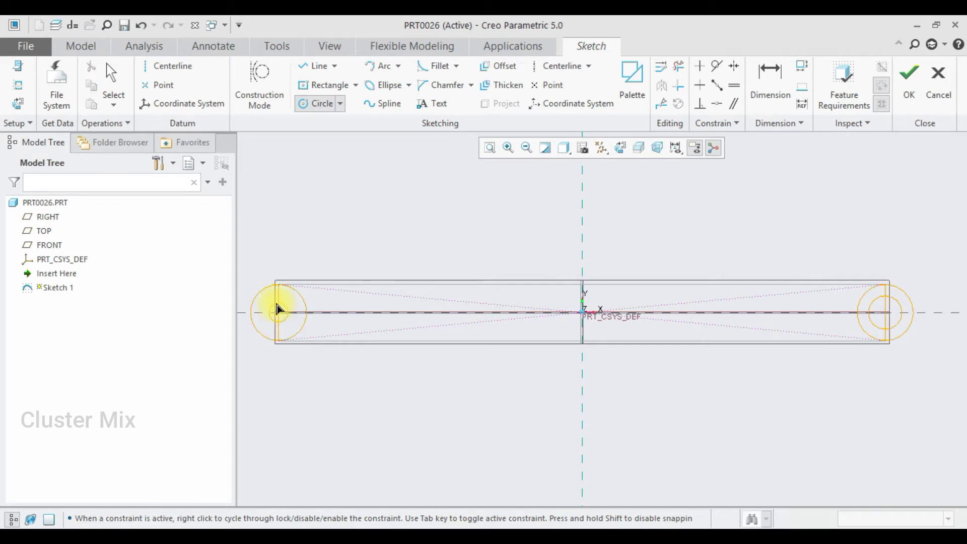
pyautogui.click(278, 305)
pyautogui.scroll(-3, 385, 296)
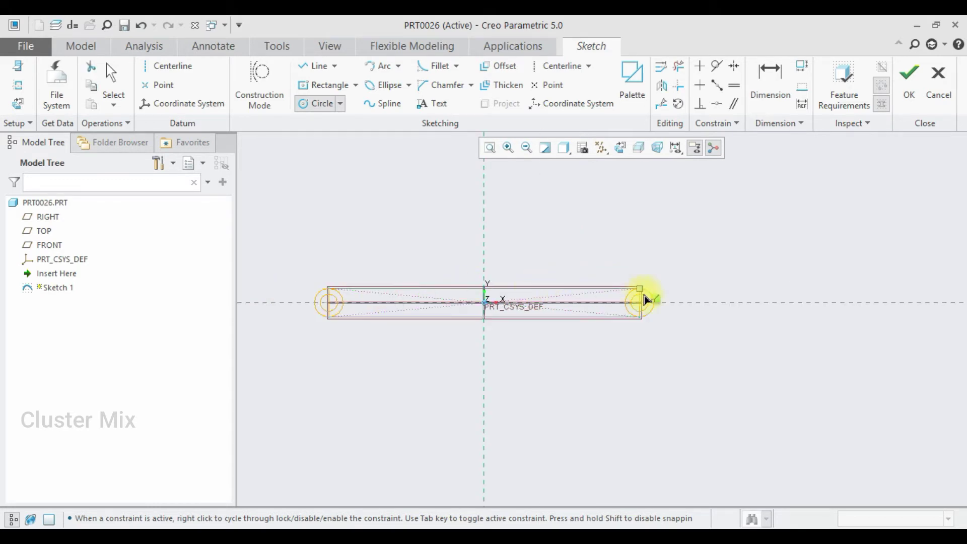
pyautogui.middleClick(644, 296)
# Set the diameter of the small inner circles to 10 mm
pyautogui.scroll(3, 645, 296)
pyautogui.scroll(2, 593, 279)
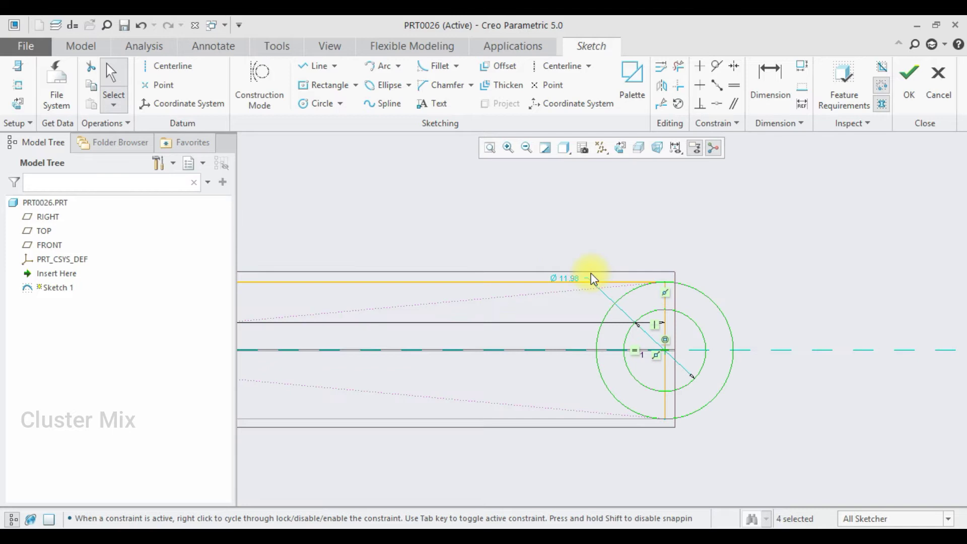
pyautogui.doubleClick(559, 281)
pyautogui.write('10')
pyautogui.press('Return')
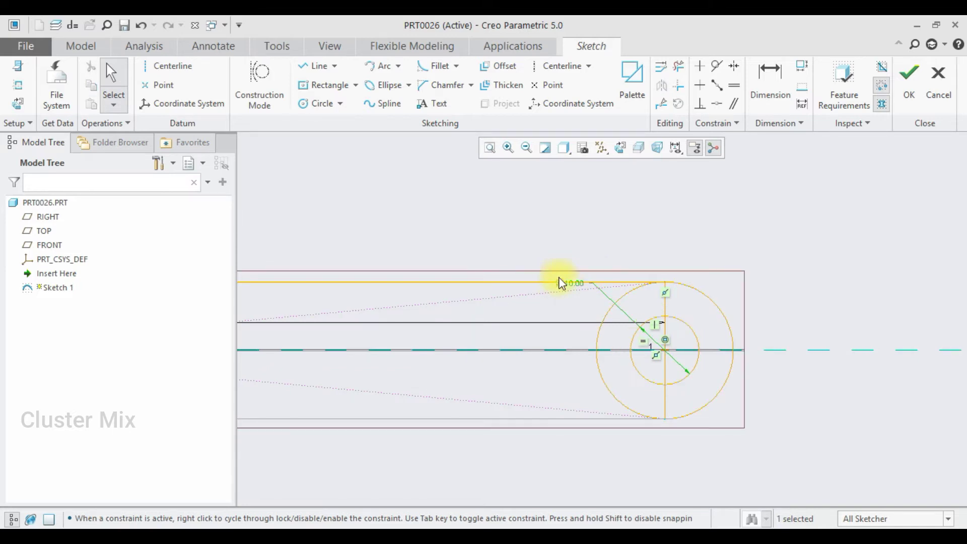
# Trim the inner half of the large circle and the vertical line segments at the right end of the link profile
pyautogui.click(678, 66)
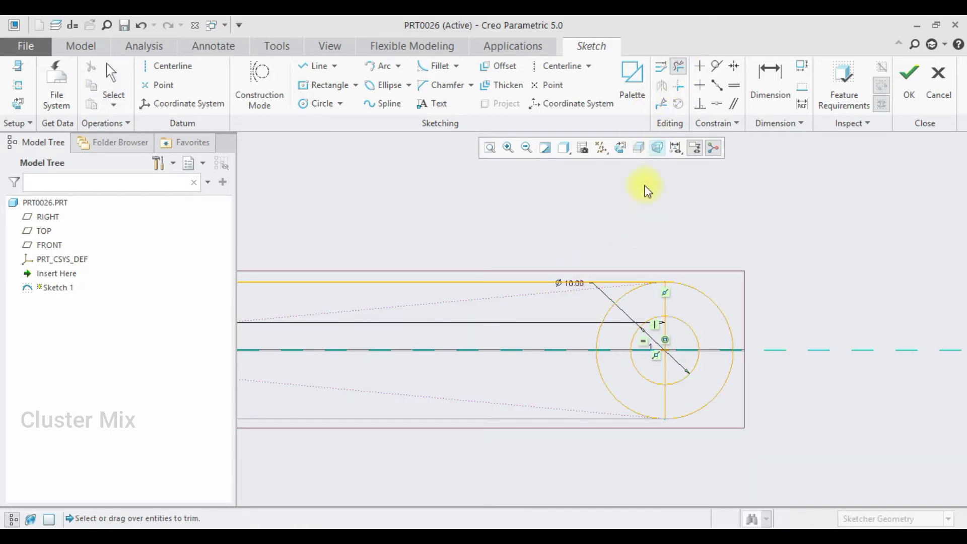
pyautogui.moveTo(619, 317); pyautogui.dragTo(589, 372)
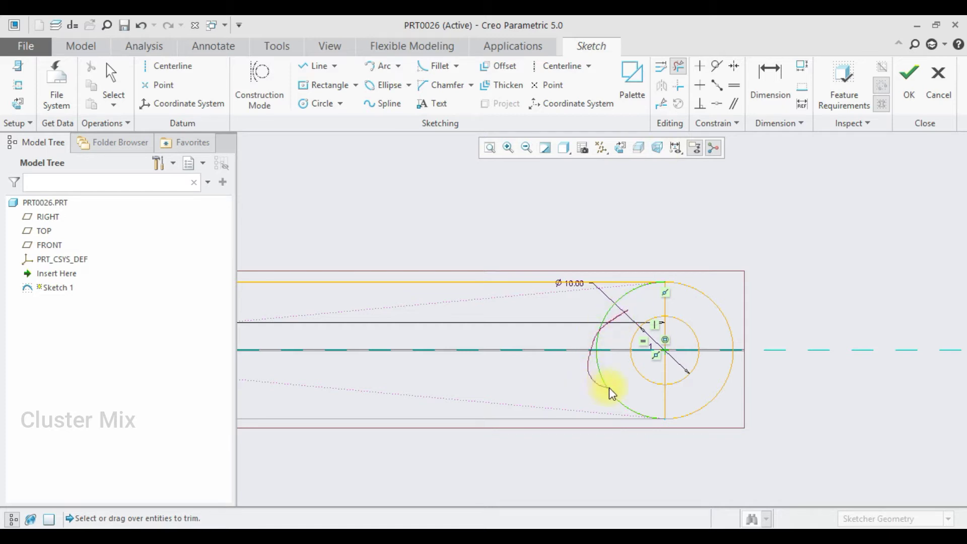
pyautogui.moveTo(674, 402); pyautogui.dragTo(673, 400)
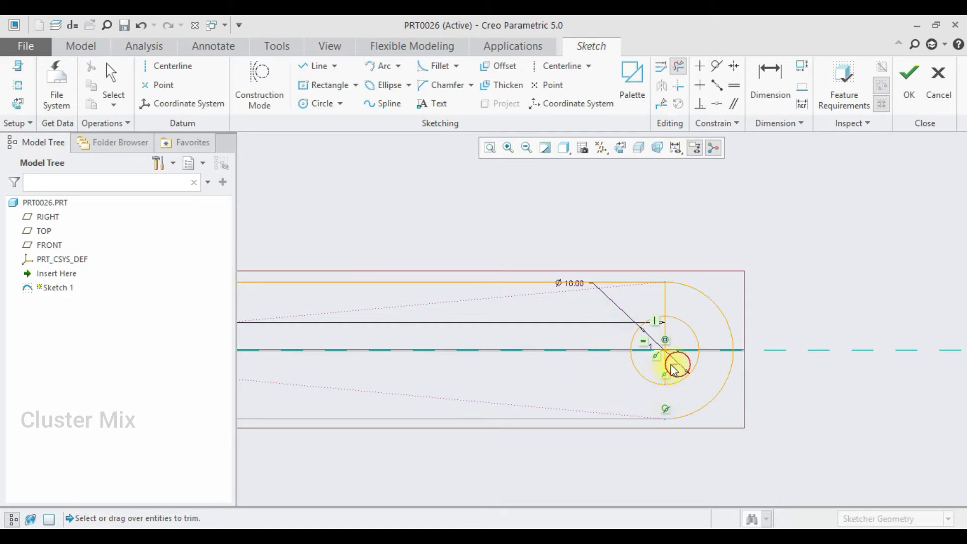
pyautogui.click(663, 352)
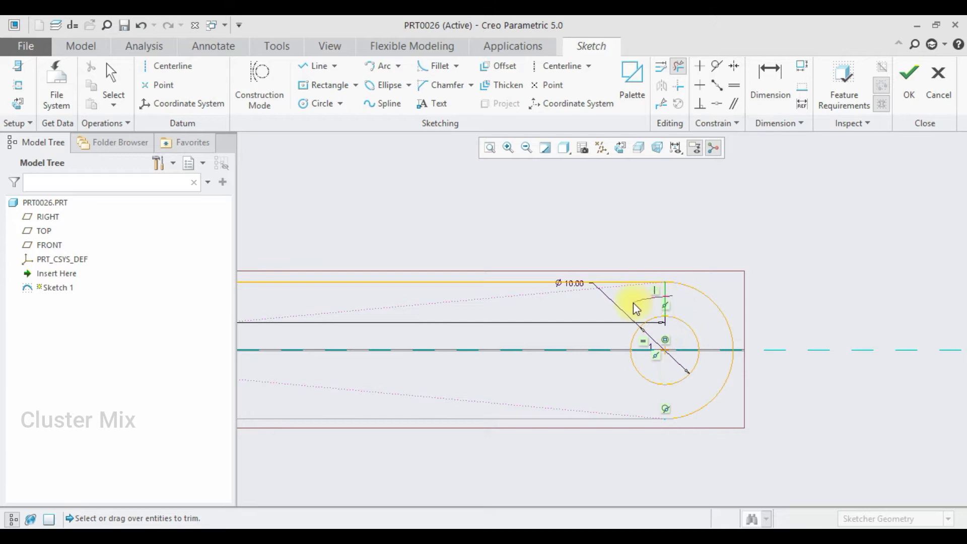
# Trim the inner half of the large circle and the vertical line at the left end, and finish the sketch
pyautogui.scroll(5, 706, 297)
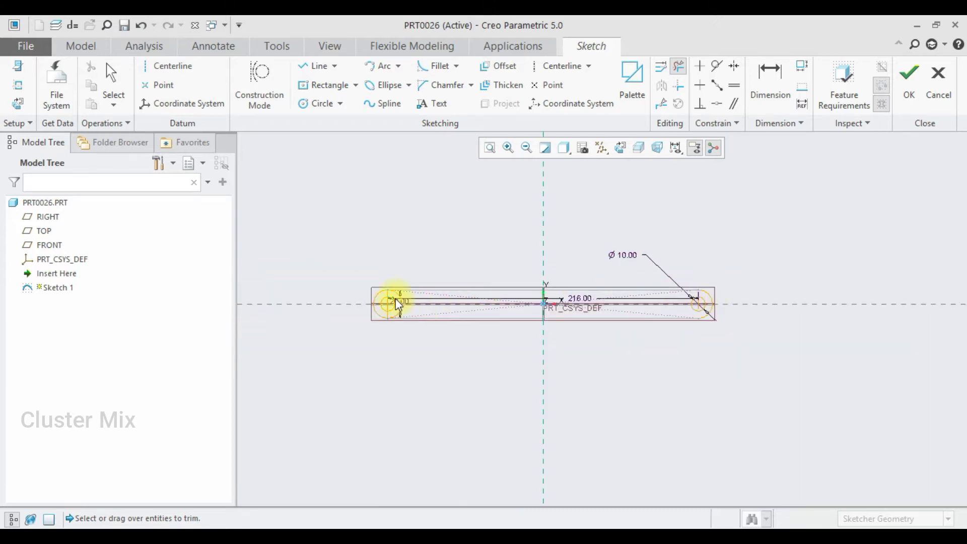
pyautogui.scroll(-5, 388, 302)
pyautogui.moveTo(379, 313)
pyautogui.mouseDown()
pyautogui.moveTo(391, 332)
pyautogui.moveTo(374, 357)
pyautogui.moveTo(388, 375)
pyautogui.moveTo(374, 386)
pyautogui.moveTo(390, 395)
pyautogui.moveTo(376, 403)
pyautogui.moveTo(419, 392)
pyautogui.moveTo(446, 370)
pyautogui.moveTo(443, 312)
pyautogui.mouseUp()
pyautogui.middleClick(425, 313)
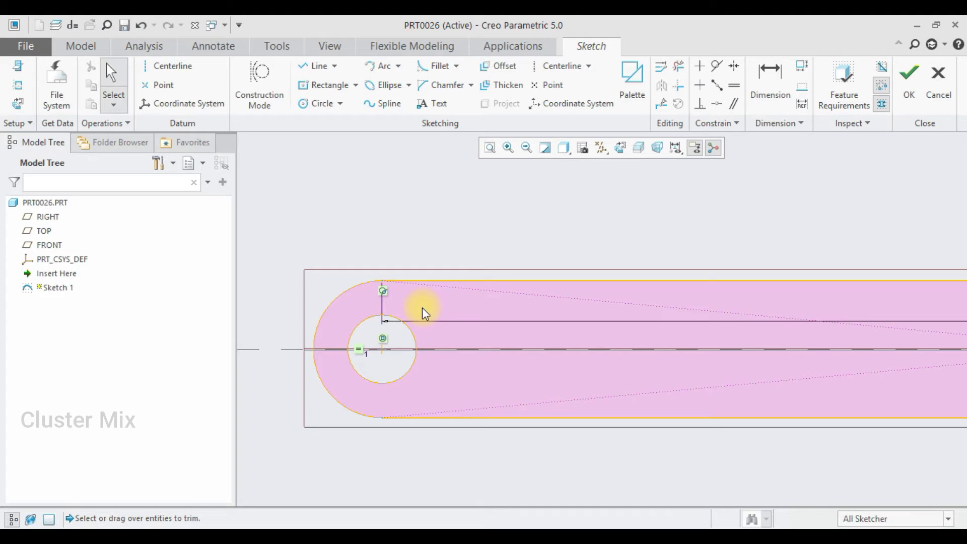
pyautogui.scroll(-5, 418, 309)
pyautogui.scroll(3, 747, 321)
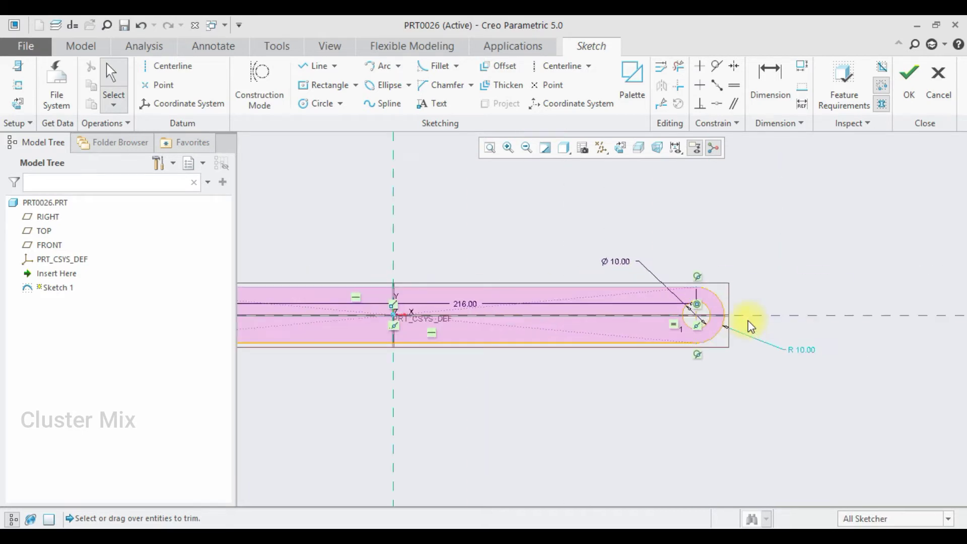
pyautogui.click(909, 81)
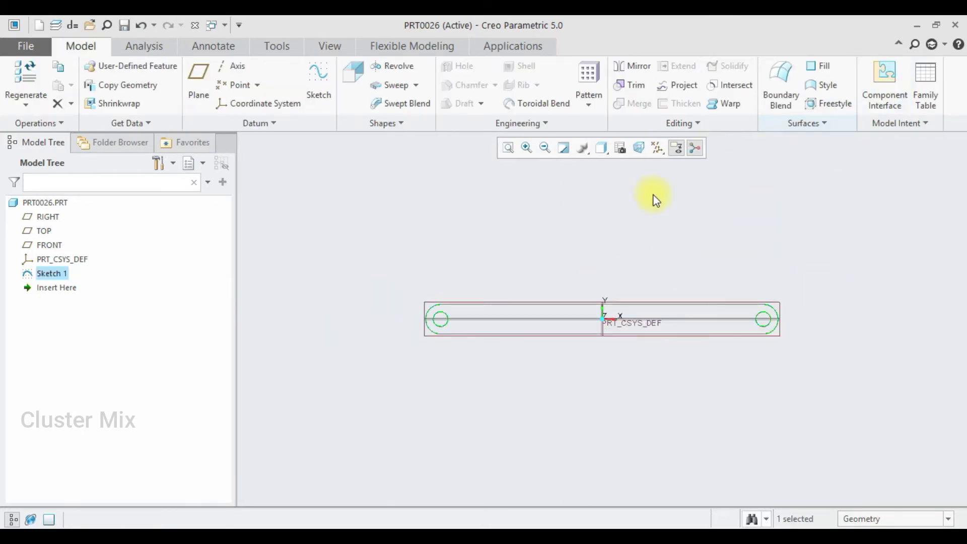
# Extrude the link sketch as a solid with a depth of 10 mm
pyautogui.click(355, 86)
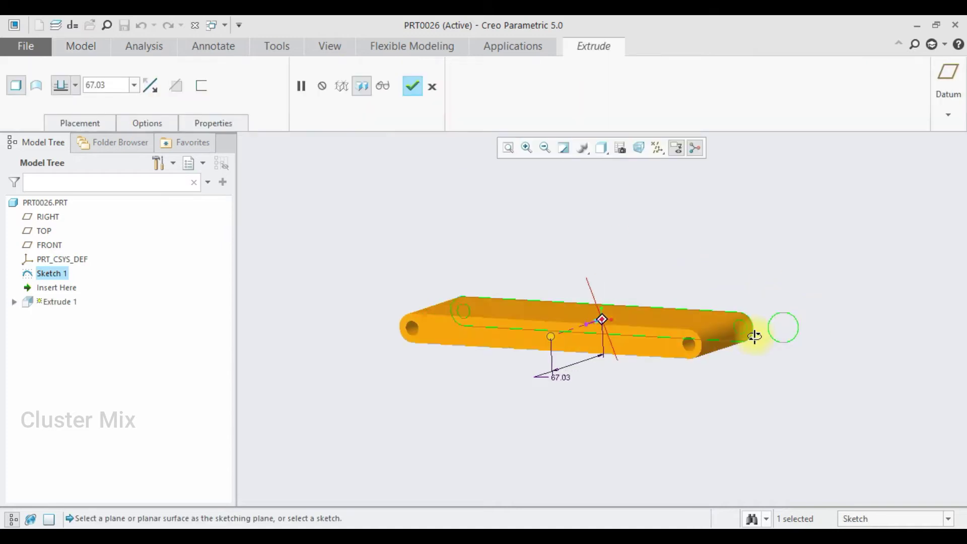
pyautogui.doubleClick(91, 85)
pyautogui.write('10')
pyautogui.press('Return')
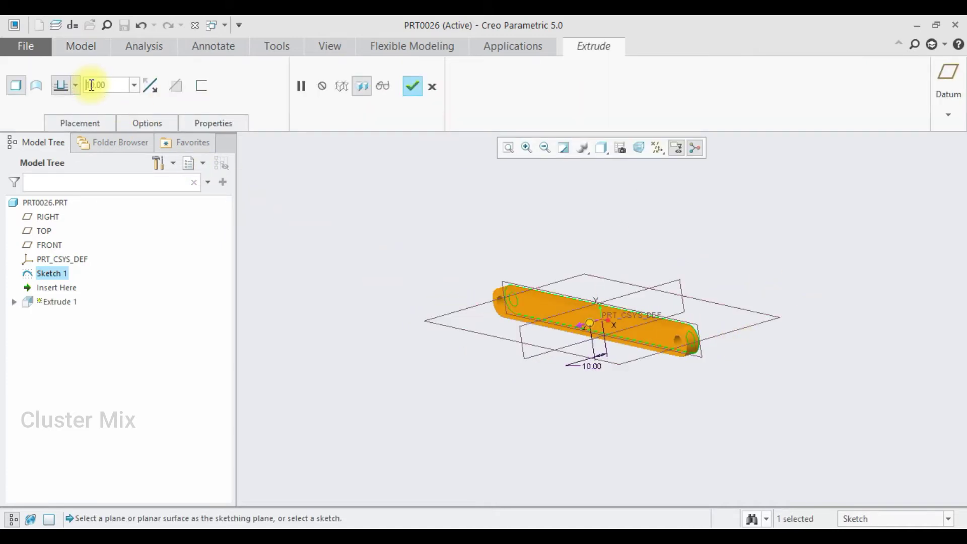
pyautogui.scroll(5, 731, 322)
pyautogui.scroll(-6, 772, 352)
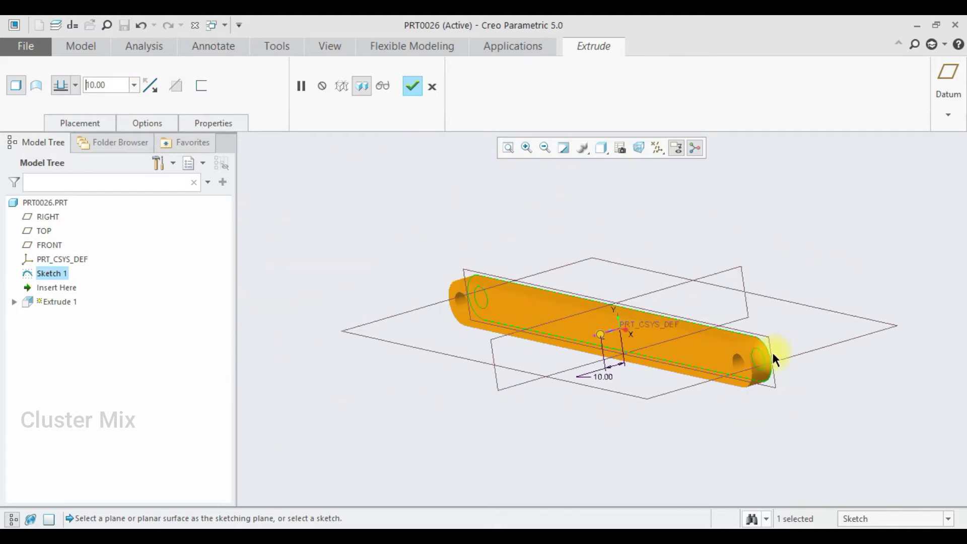
pyautogui.click(412, 86)
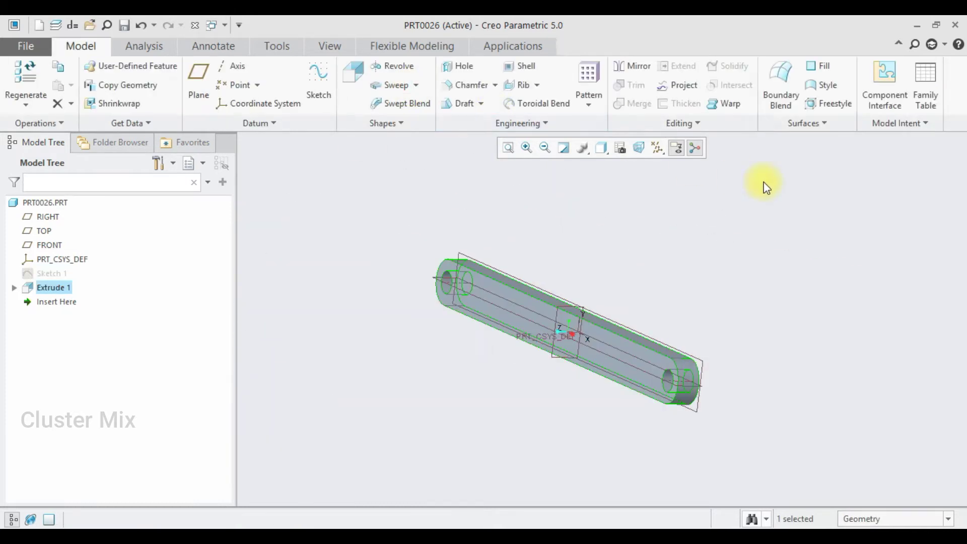
pyautogui.scroll(-3, 621, 292)
pyautogui.scroll(2, 612, 313)
pyautogui.scroll(2, 612, 313)
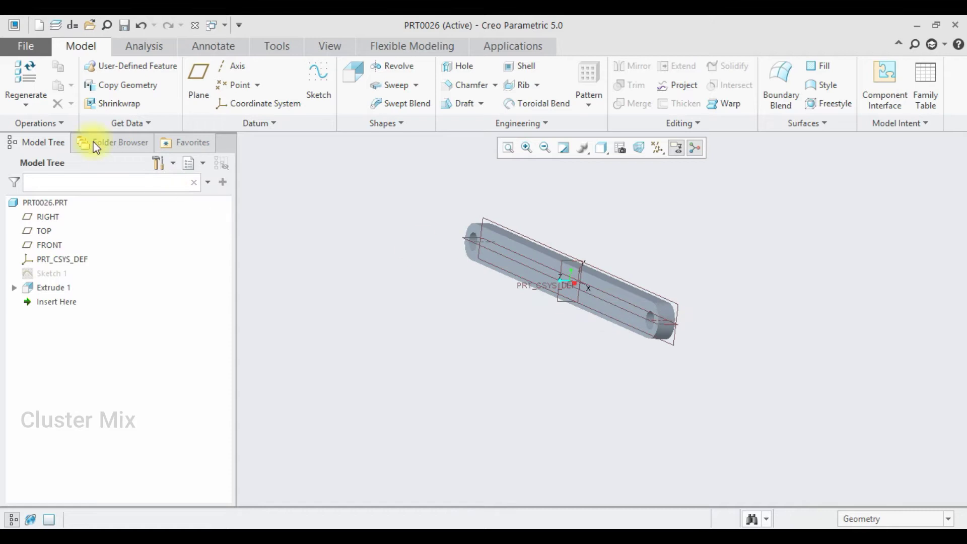
# Save a copy of the part as crank in a new Desktop folder named fourbarmechanism
pyautogui.click(42, 45)
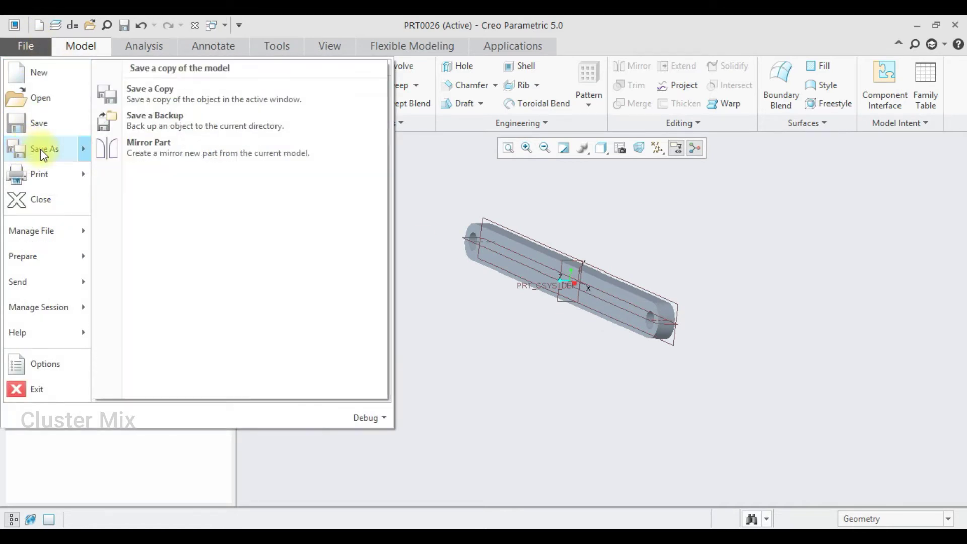
pyautogui.click(43, 152)
pyautogui.click(265, 188)
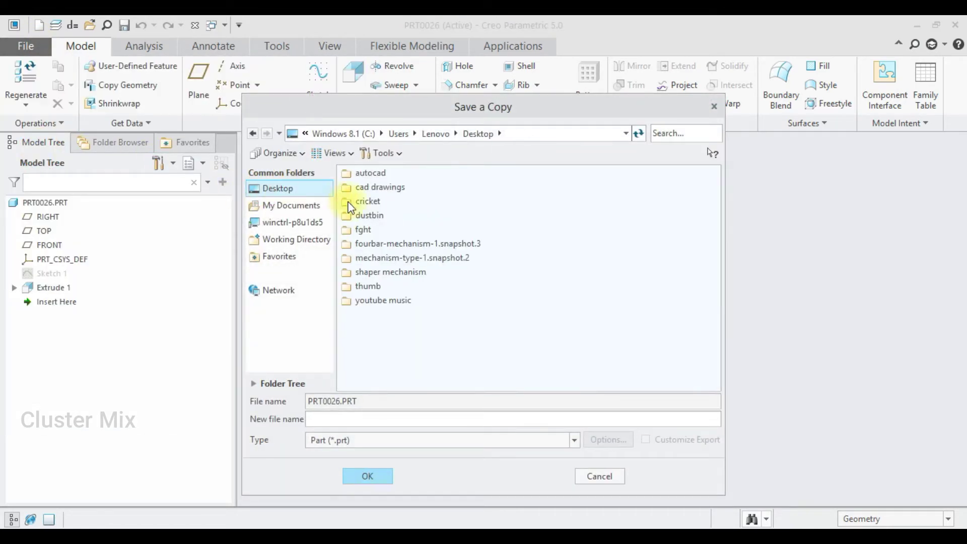
pyautogui.rightClick(486, 342)
pyautogui.click(508, 376)
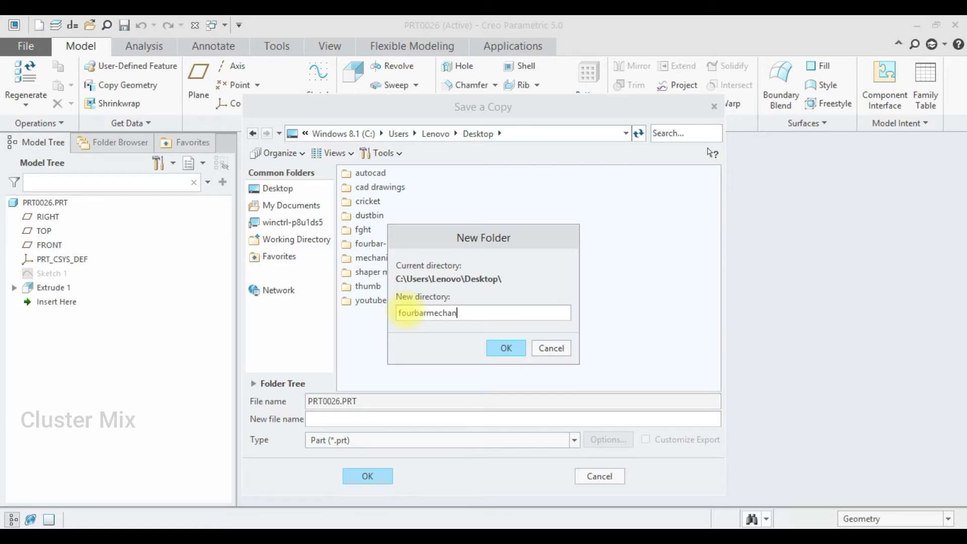
pyautogui.click(497, 353)
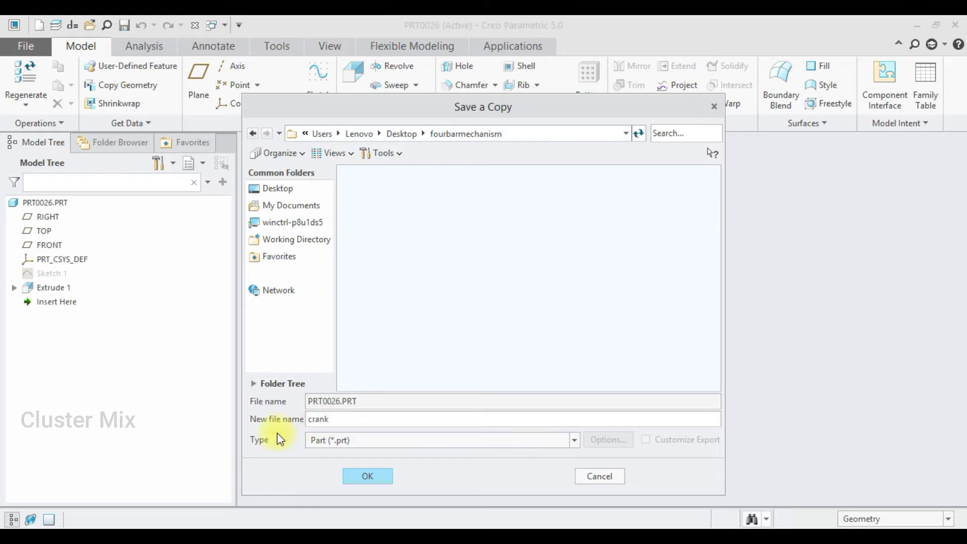
pyautogui.click(366, 475)
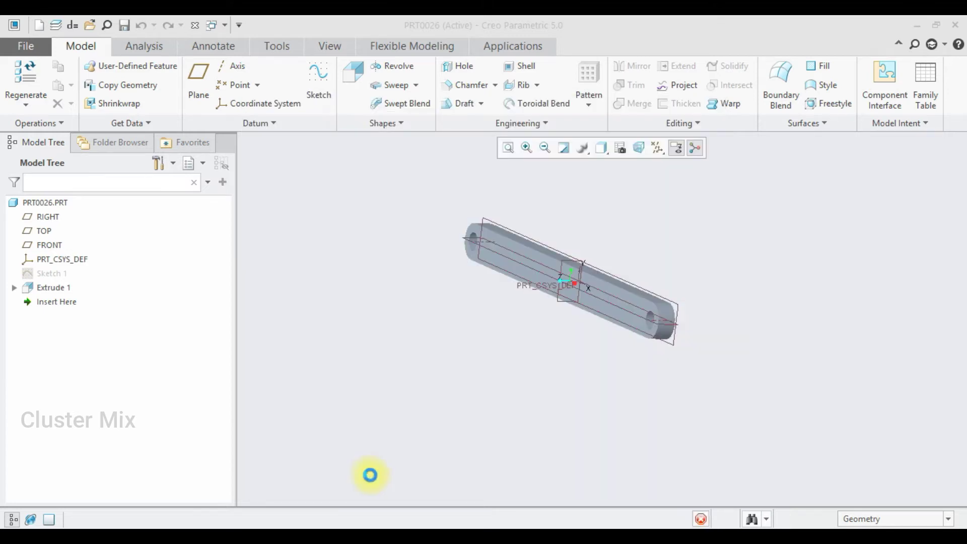
# Close the crank part and create a new solid part from the mmns_part_solid template
pyautogui.click(196, 25)
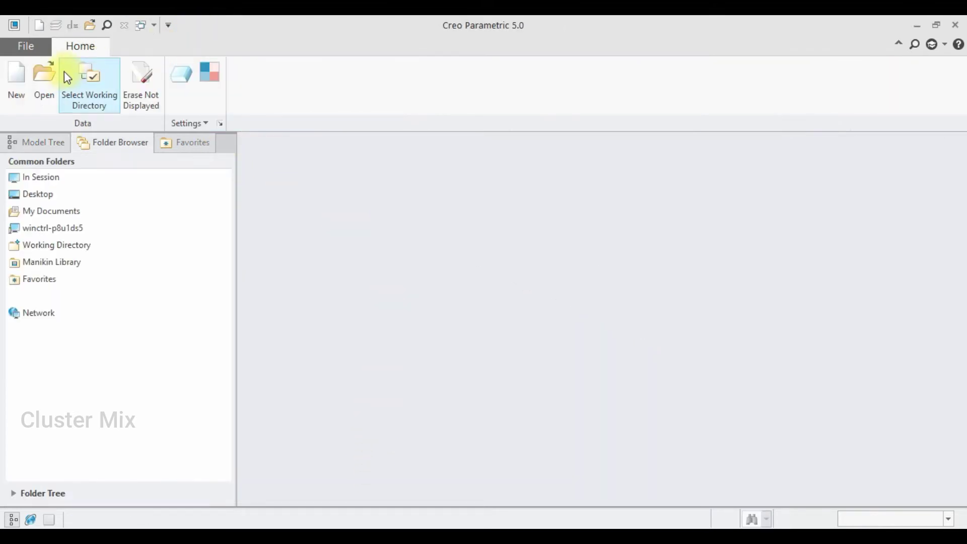
pyautogui.click(20, 81)
pyautogui.click(550, 437)
pyautogui.moveTo(596, 205); pyautogui.dragTo(601, 228)
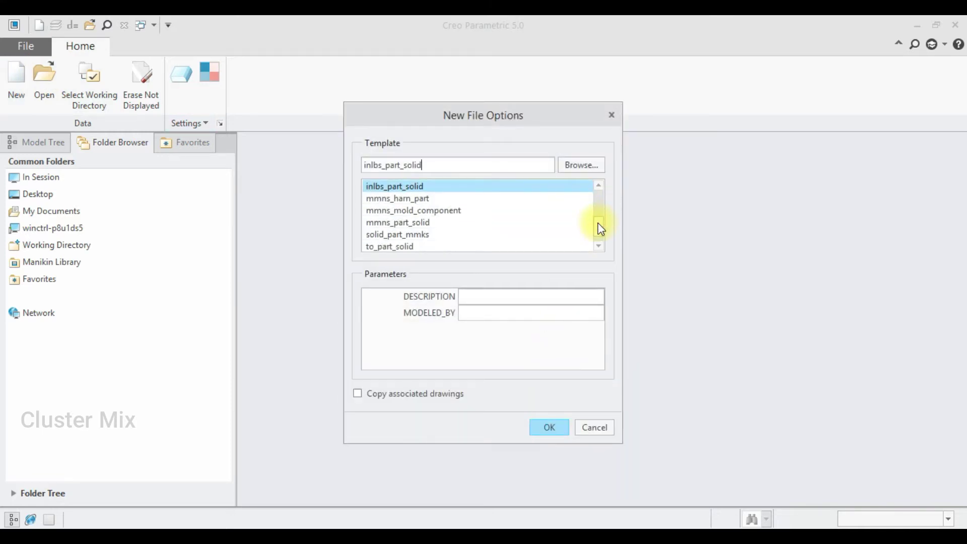
pyautogui.doubleClick(410, 222)
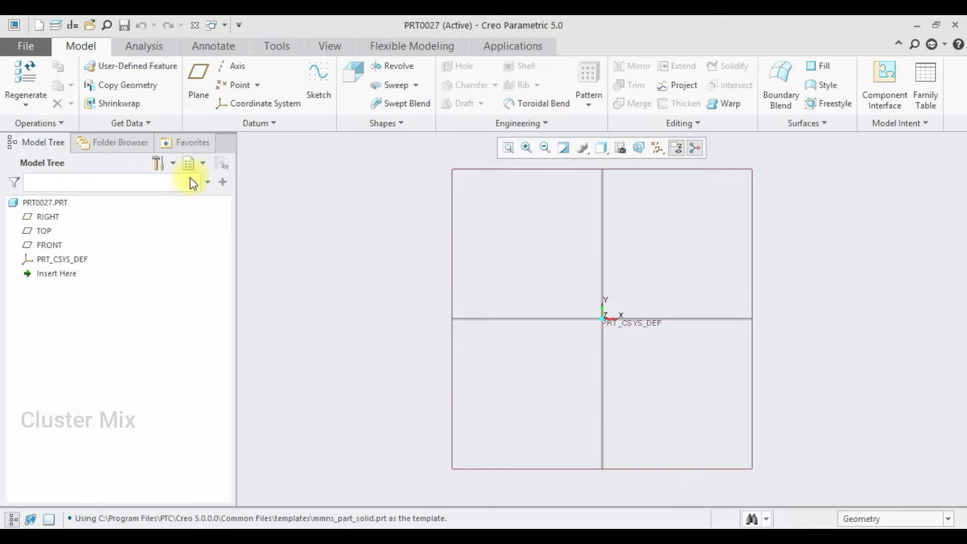
# Start a sketch on the FRONT plane and draw a long center rectangle about 71 mm high, centred on the origin
pyautogui.click(48, 245)
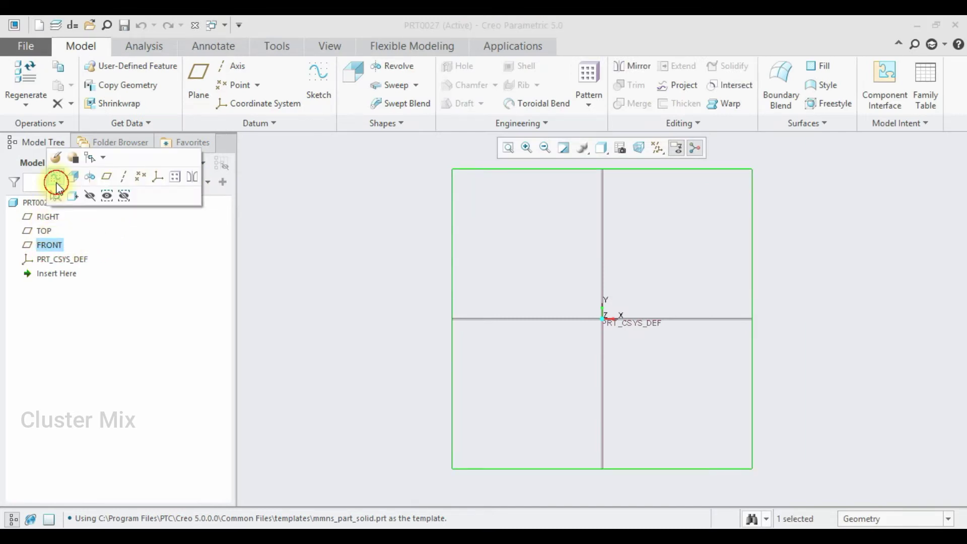
pyautogui.click(56, 180)
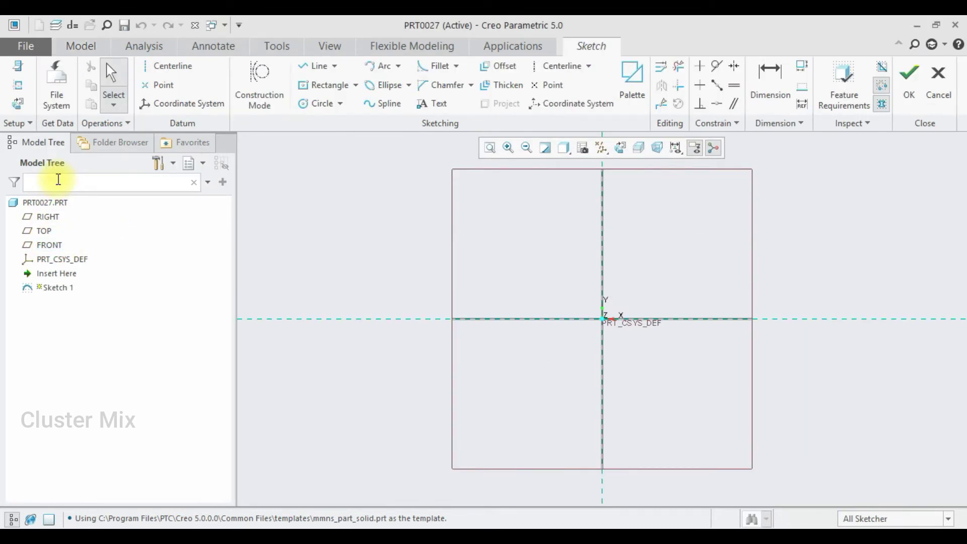
pyautogui.click(315, 84)
pyautogui.click(606, 322)
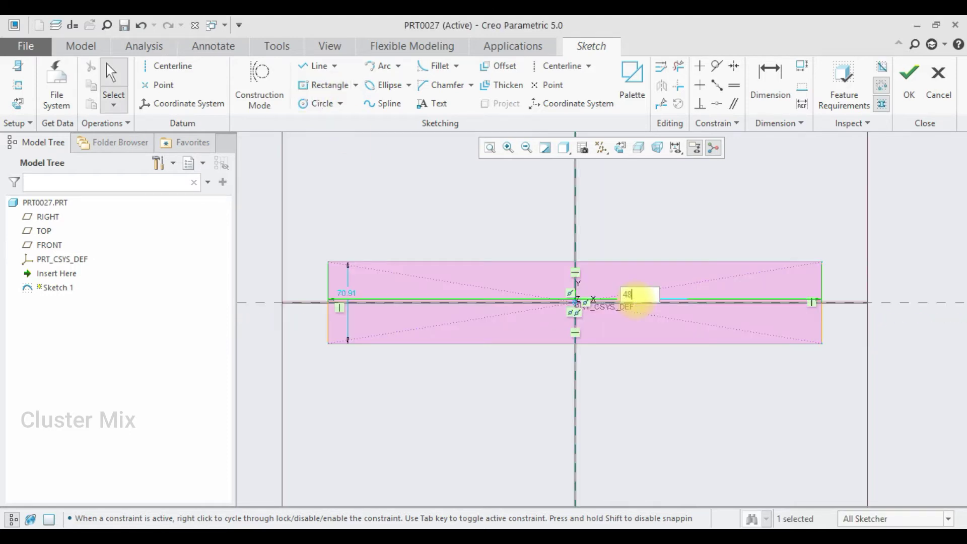
# Set the rectangle's length to 485 mm and its height to 20 mm
pyautogui.write('5')
pyautogui.press('Return')
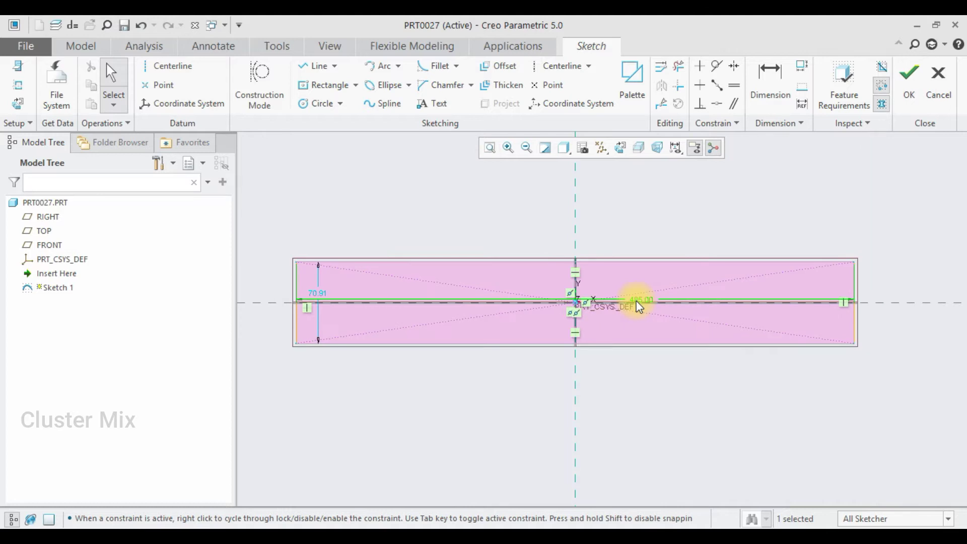
pyautogui.doubleClick(317, 297)
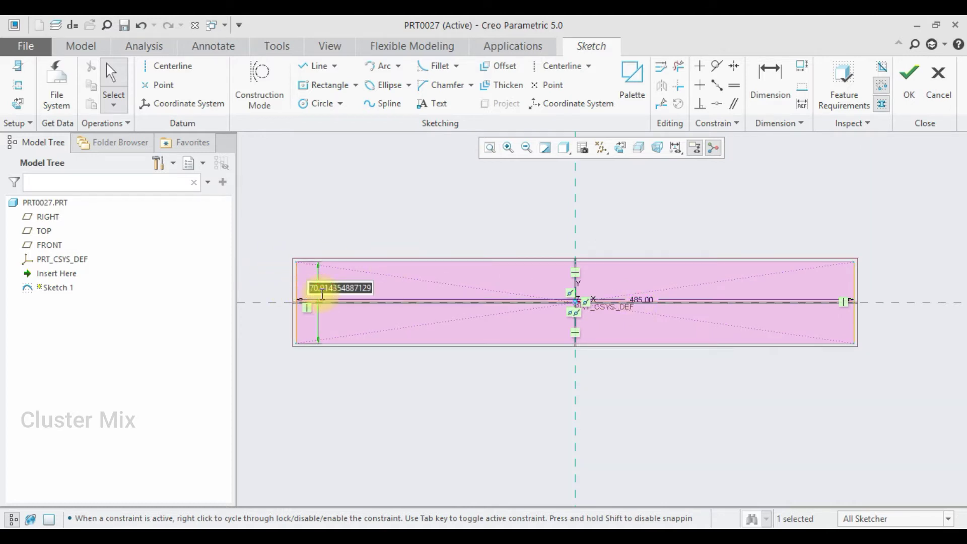
pyautogui.write('20')
pyautogui.press('Return')
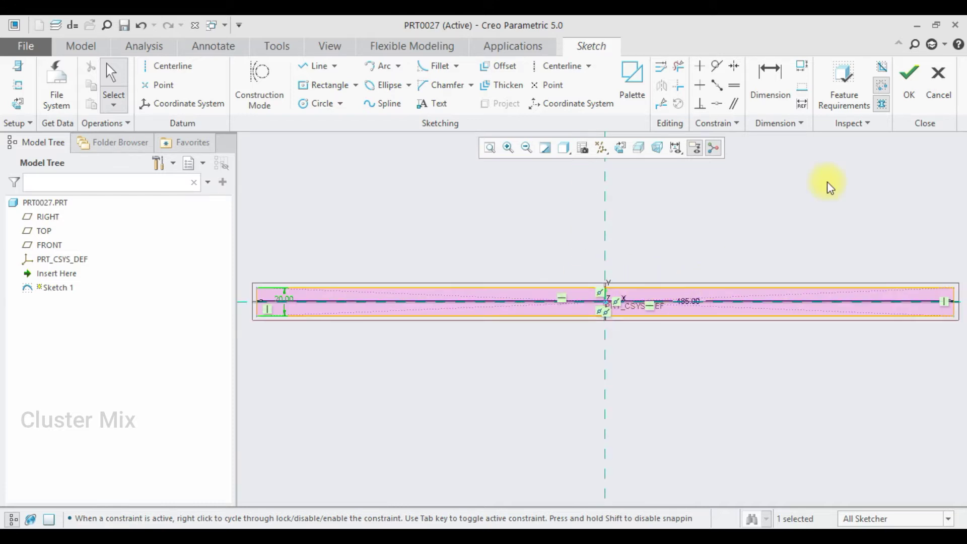
# Draw a circle through the corners and a smaller concentric one, centred on the midpoint of the rectangle's left edge
pyautogui.click(302, 104)
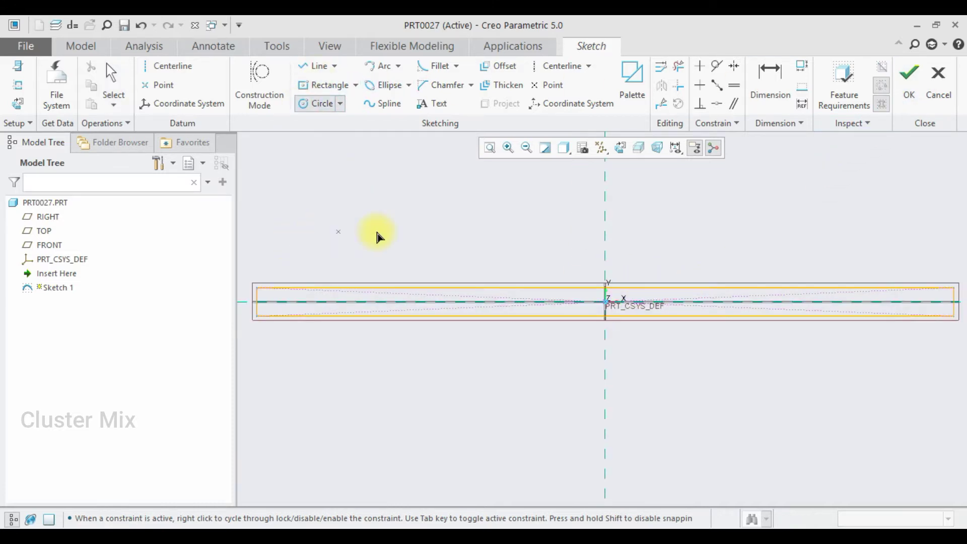
pyautogui.scroll(-2, 378, 232)
pyautogui.scroll(5, 298, 287)
pyautogui.click(286, 305)
pyautogui.click(287, 262)
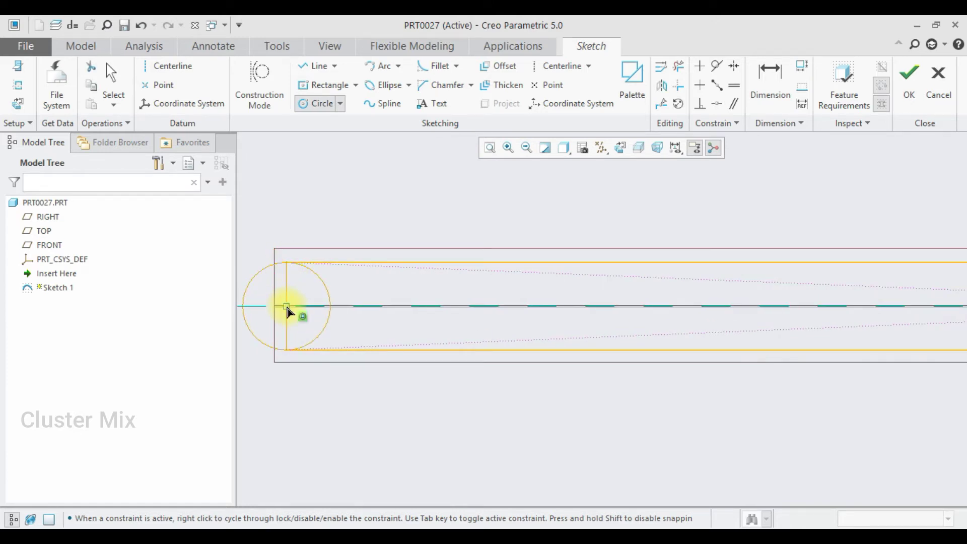
# Draw two matching concentric circles centred on the midpoint of the rectangle's right edge, equal in size to those at the left end
pyautogui.scroll(-2, 279, 282)
pyautogui.scroll(5, 313, 283)
pyautogui.scroll(-3, 572, 285)
pyautogui.scroll(4, 820, 274)
pyautogui.click(783, 269)
pyautogui.click(784, 242)
pyautogui.click(784, 269)
pyautogui.middleClick(780, 263)
# Set the diameter of the small inner circles to 10 mm
pyautogui.scroll(-4, 852, 242)
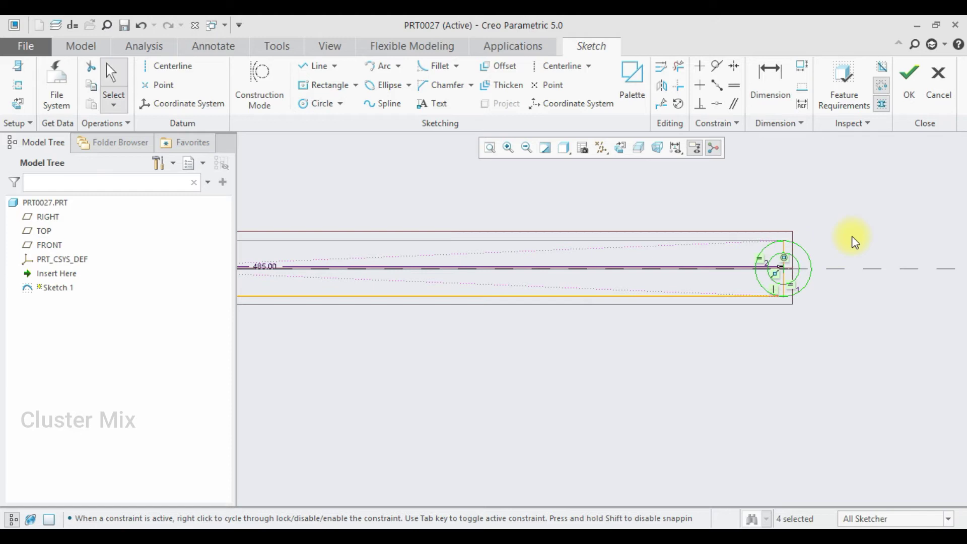
pyautogui.scroll(4, 259, 247)
pyautogui.scroll(-4, 449, 262)
pyautogui.scroll(3, 412, 244)
pyautogui.doubleClick(382, 227)
pyautogui.write('10')
pyautogui.press('Return')
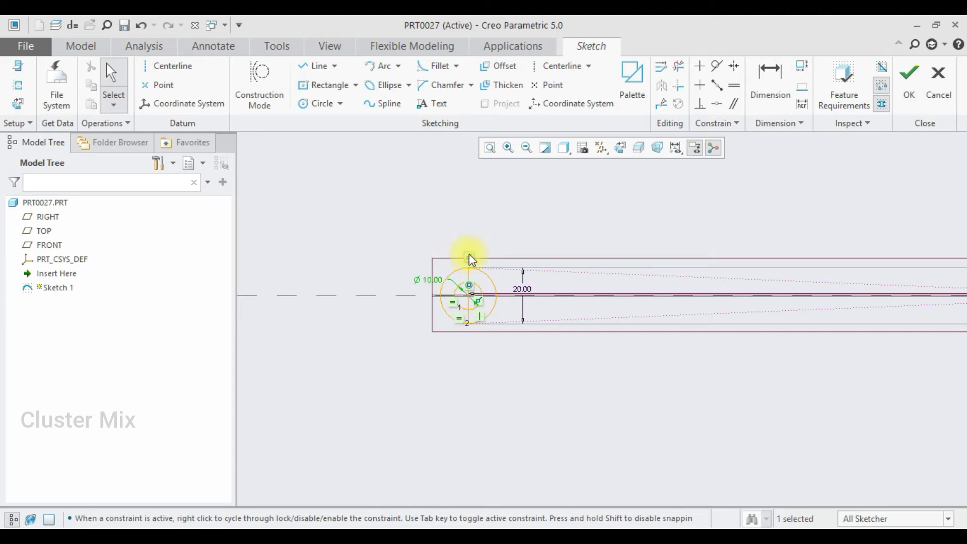
# Trim the inner half of the large circle and the vertical line segments at the left end of the profile
pyautogui.scroll(2, 469, 314)
pyautogui.scroll(-2, 443, 313)
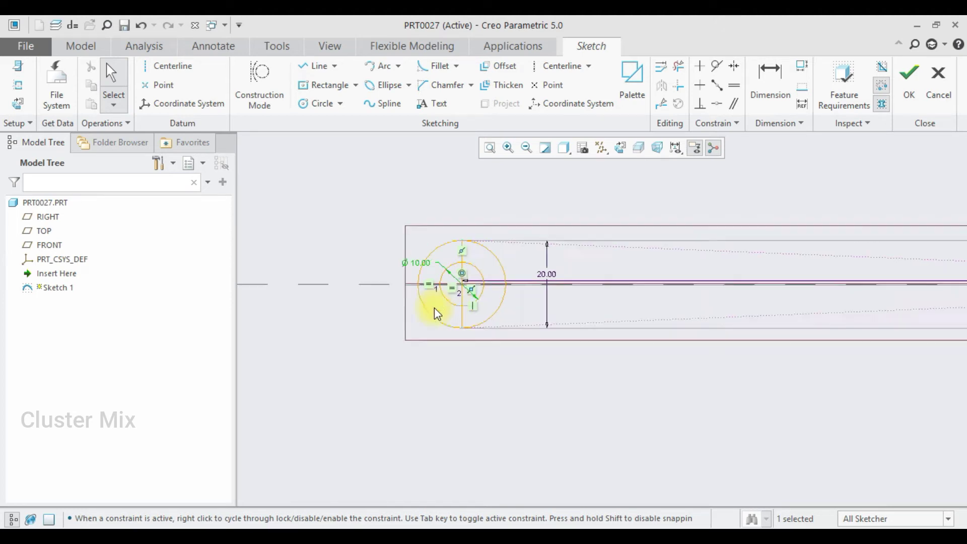
pyautogui.click(680, 71)
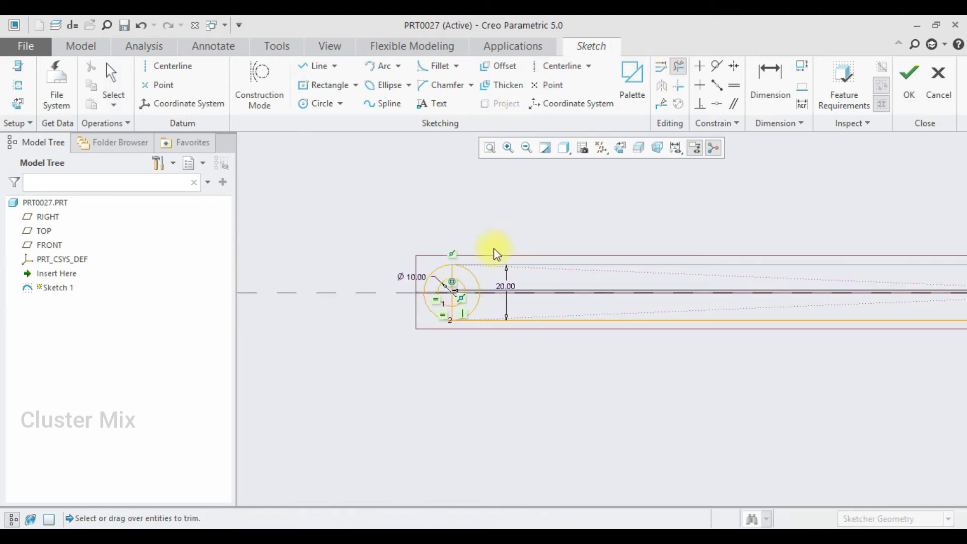
pyautogui.scroll(2, 467, 306)
pyautogui.moveTo(480, 286); pyautogui.dragTo(470, 300)
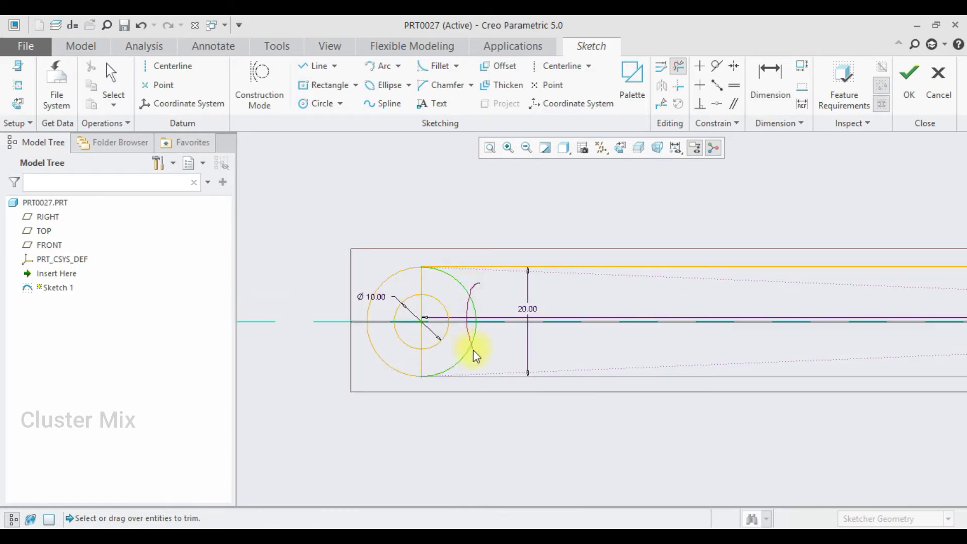
pyautogui.moveTo(422, 368); pyautogui.dragTo(421, 342)
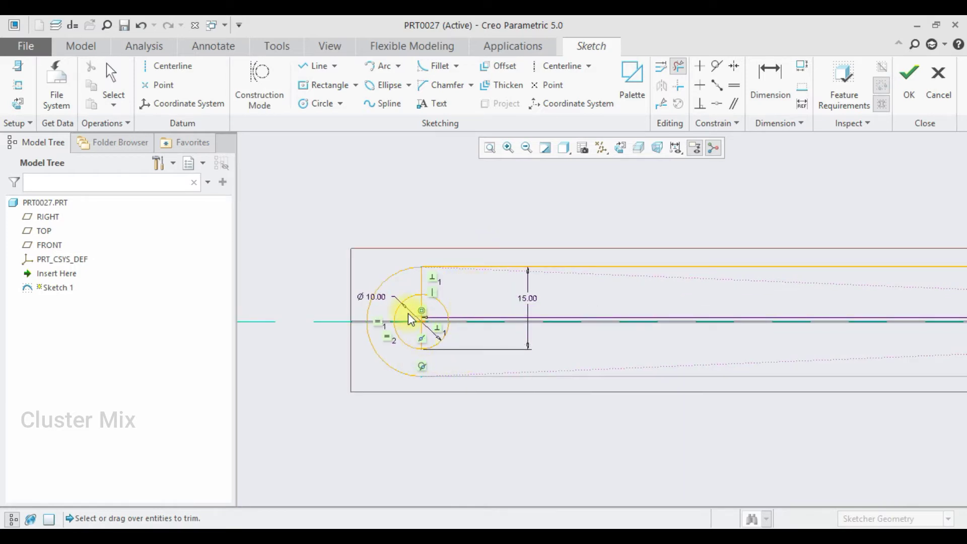
pyautogui.moveTo(422, 292)
pyautogui.mouseDown()
pyautogui.moveTo(428, 276)
pyautogui.moveTo(430, 302)
pyautogui.mouseUp()
# Trim the inner half of the large circle and the vertical line at the right end, and finish the sketch
pyautogui.scroll(5, 806, 298)
pyautogui.moveTo(715, 291); pyautogui.dragTo(712, 347)
pyautogui.moveTo(786, 364); pyautogui.dragTo(786, 366)
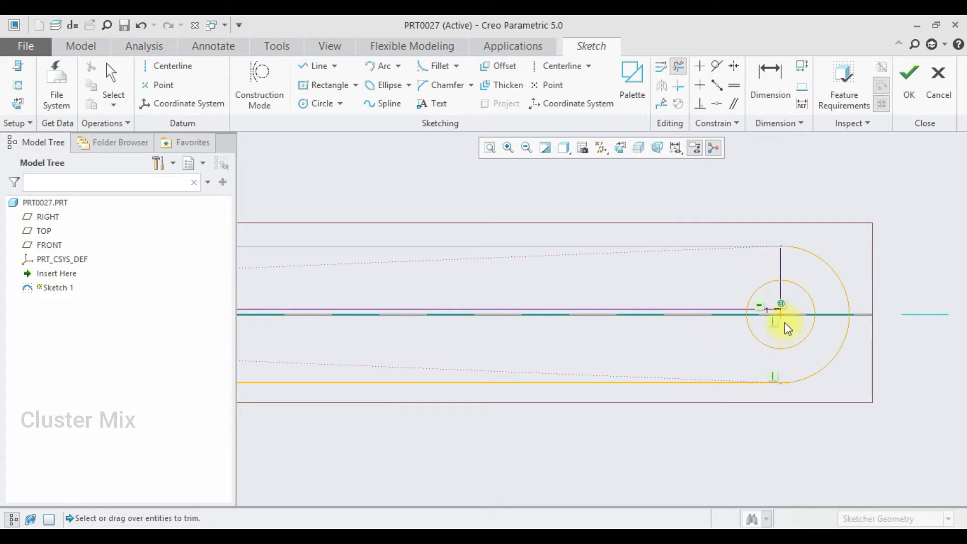
pyautogui.middleClick(784, 323)
pyautogui.scroll(-6, 781, 307)
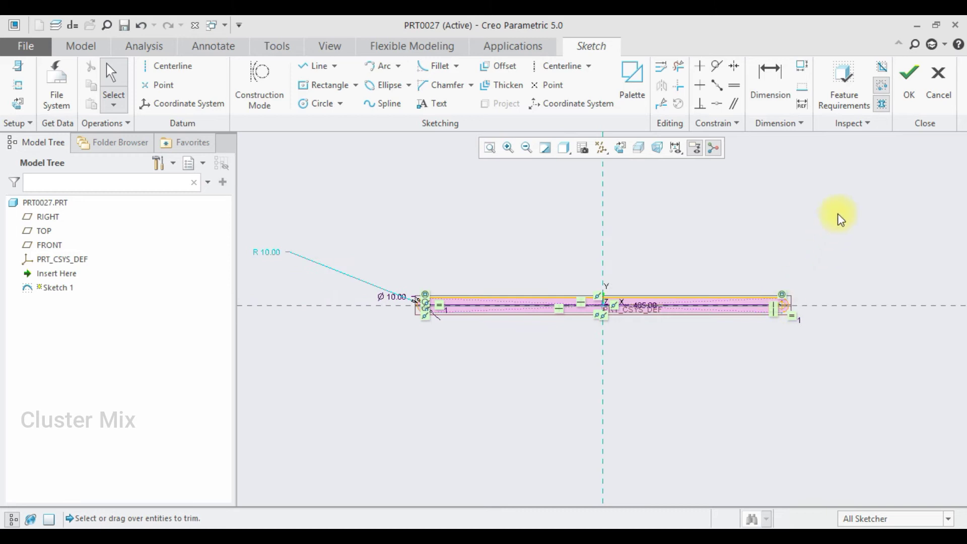
pyautogui.click(912, 85)
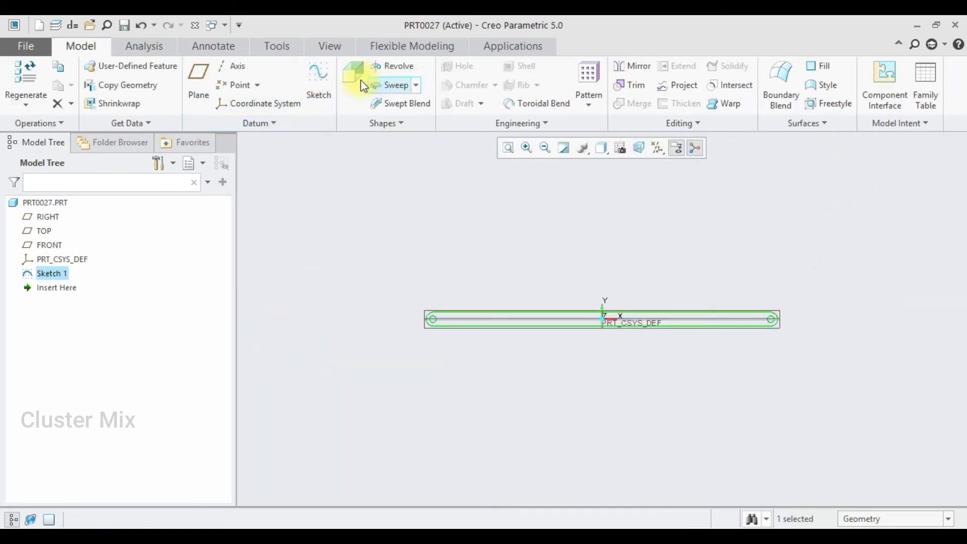
# Extrude the long link sketch as a solid with a depth of 10 mm
pyautogui.click(358, 81)
pyautogui.doubleClick(108, 84)
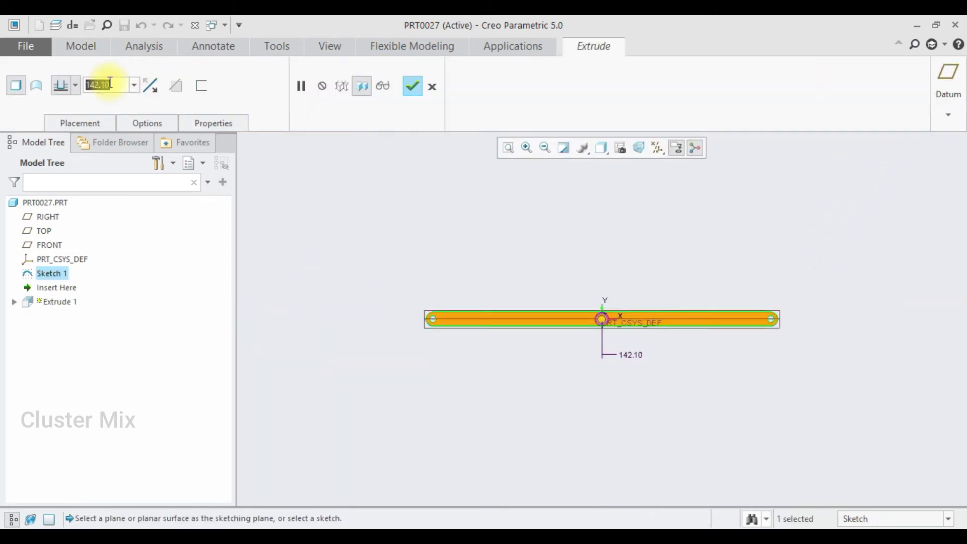
pyautogui.write('10')
pyautogui.press('Return')
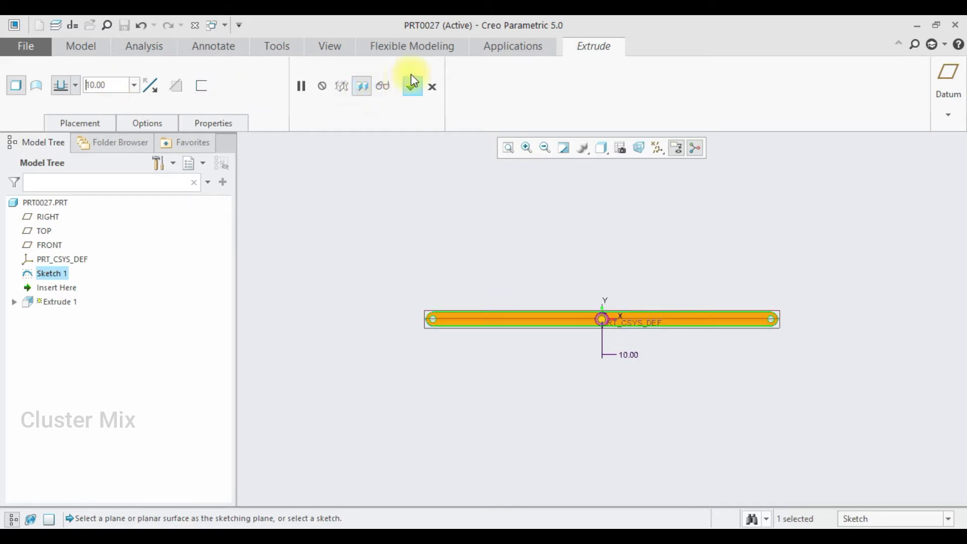
pyautogui.click(413, 87)
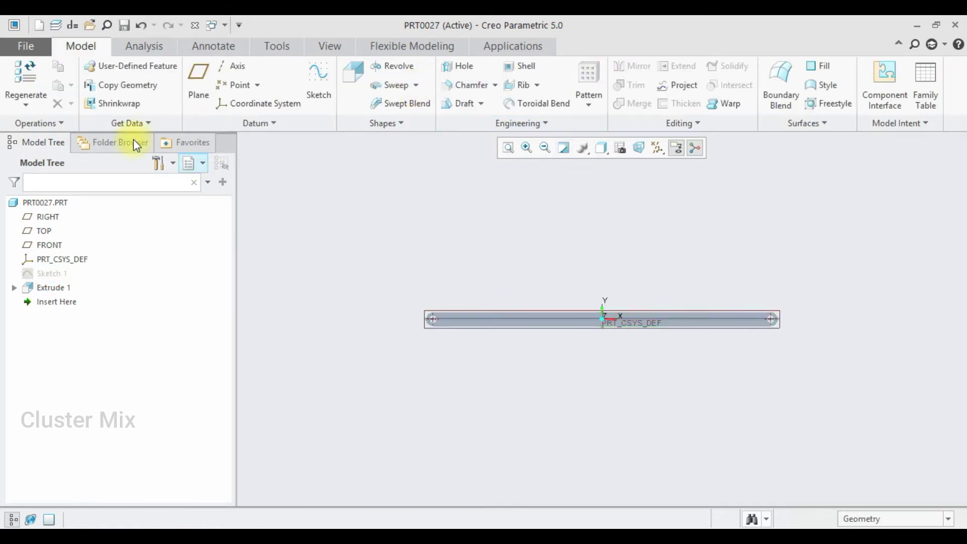
# Save a copy of the long link as coupler in the fourbarmechanism folder on the Desktop
pyautogui.click(16, 49)
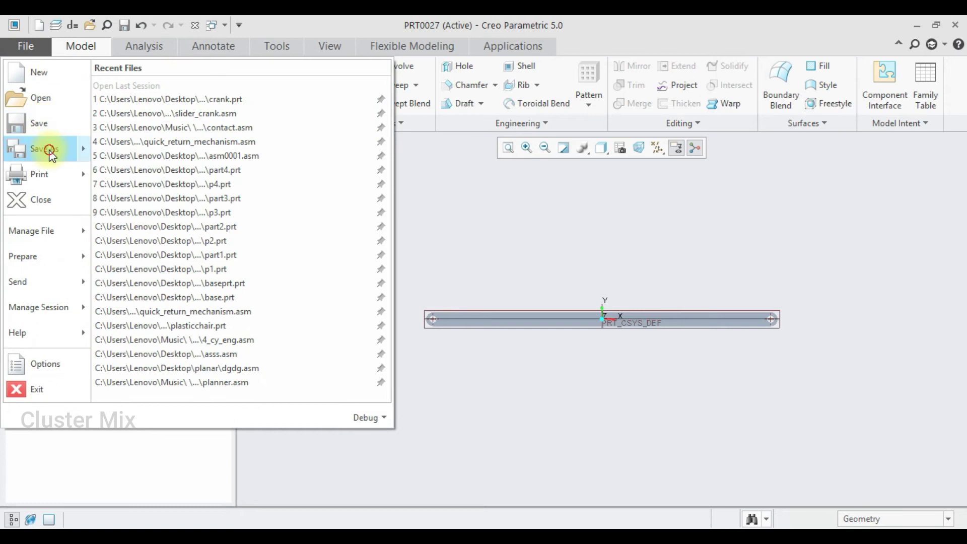
pyautogui.click(47, 149)
pyautogui.click(292, 189)
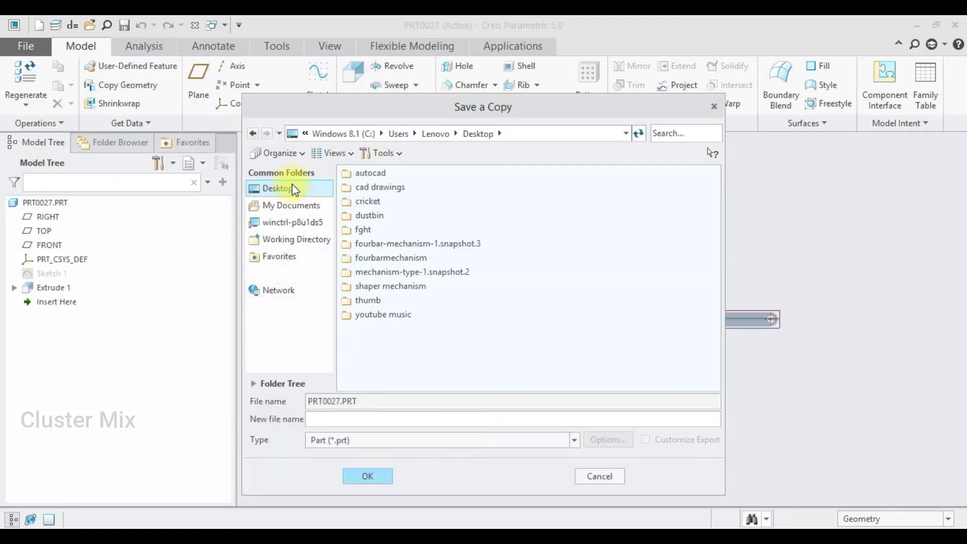
pyautogui.doubleClick(399, 259)
pyautogui.click(337, 425)
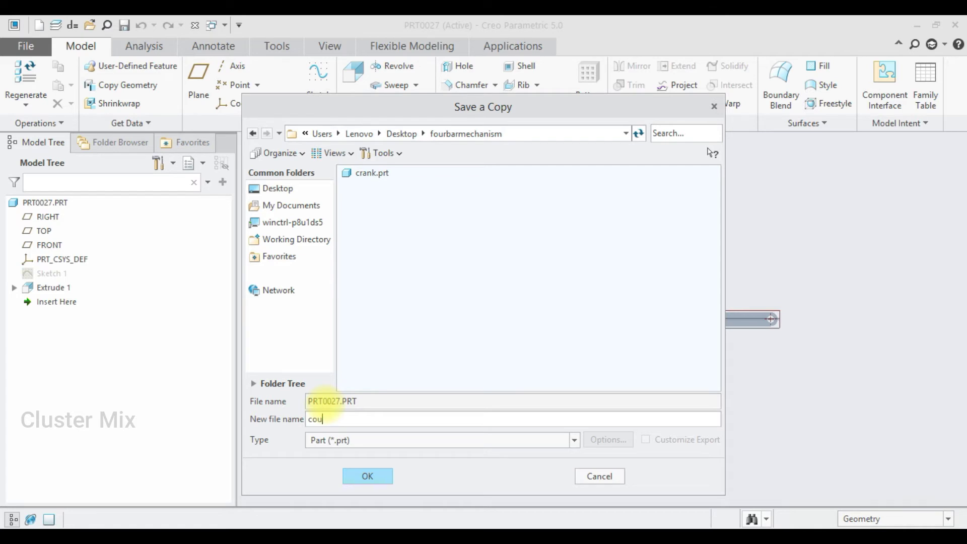
pyautogui.click(370, 476)
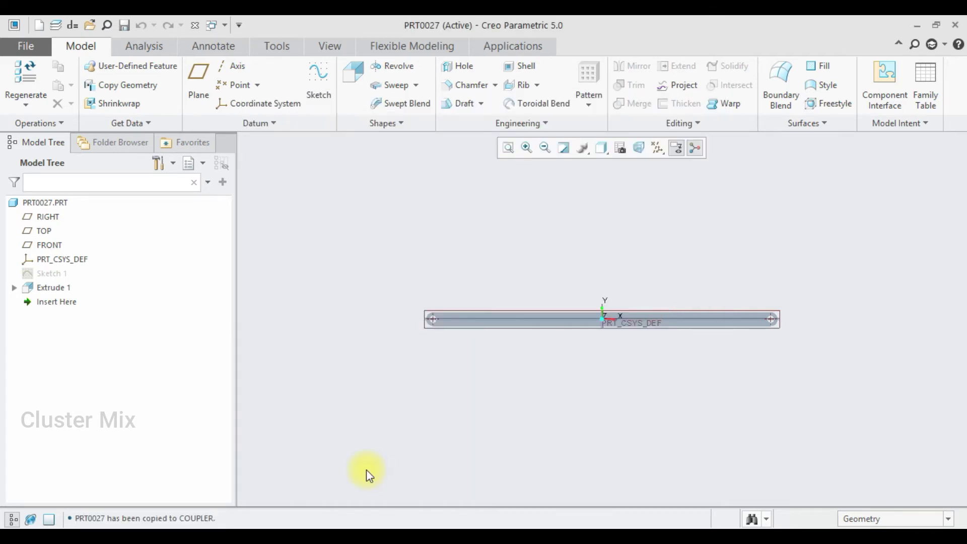
# Close the coupler part and create a new solid part from the mmns_part_solid template instead of the default one
pyautogui.click(198, 22)
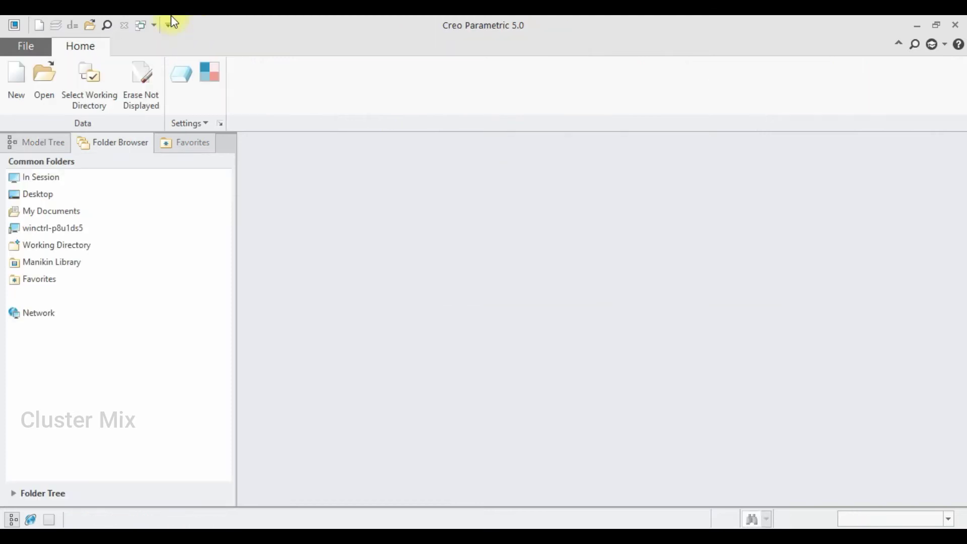
pyautogui.click(20, 78)
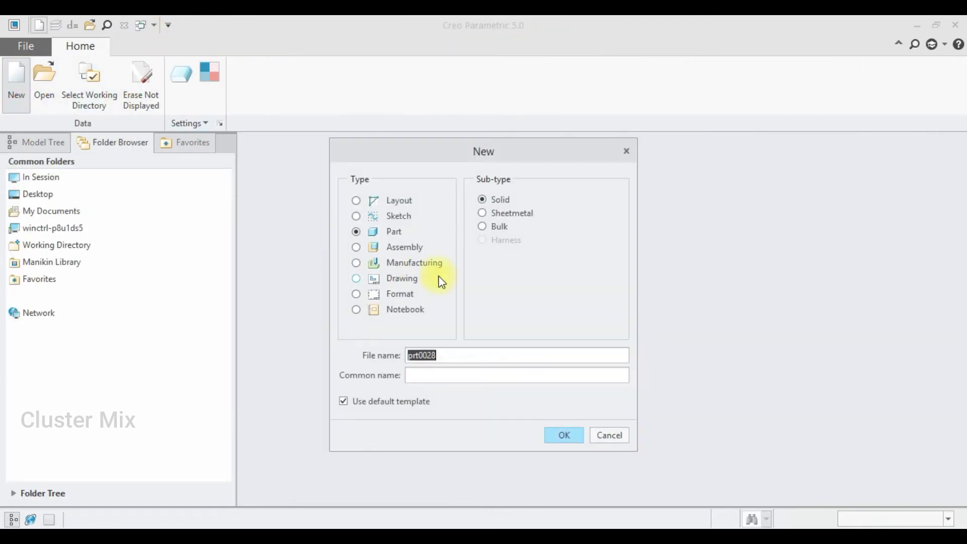
pyautogui.click(345, 401)
pyautogui.click(561, 436)
pyautogui.moveTo(596, 209); pyautogui.dragTo(597, 250)
pyautogui.doubleClick(396, 209)
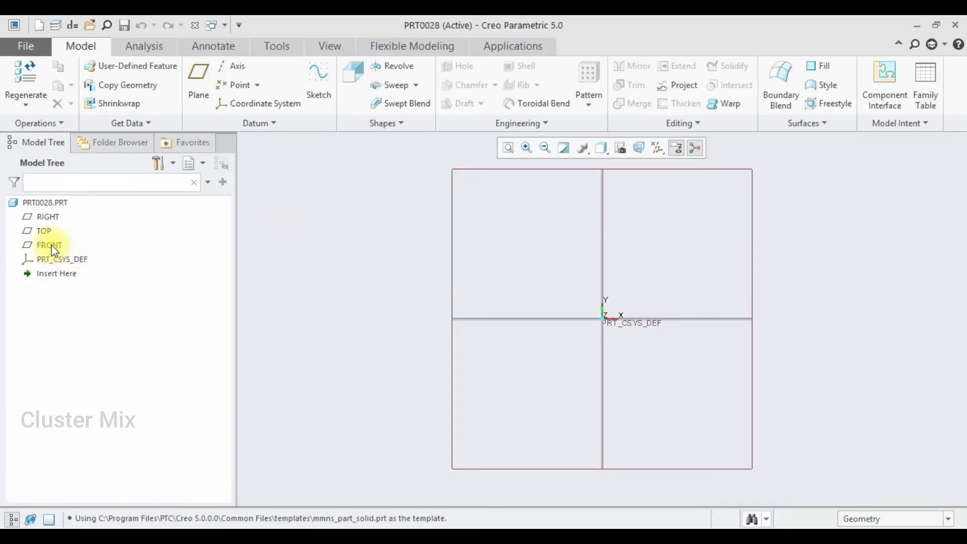
# Start a sketch on the FRONT plane and draw a centre rectangle about 446 by 100 mm around the origin
pyautogui.click(51, 245)
pyautogui.click(60, 180)
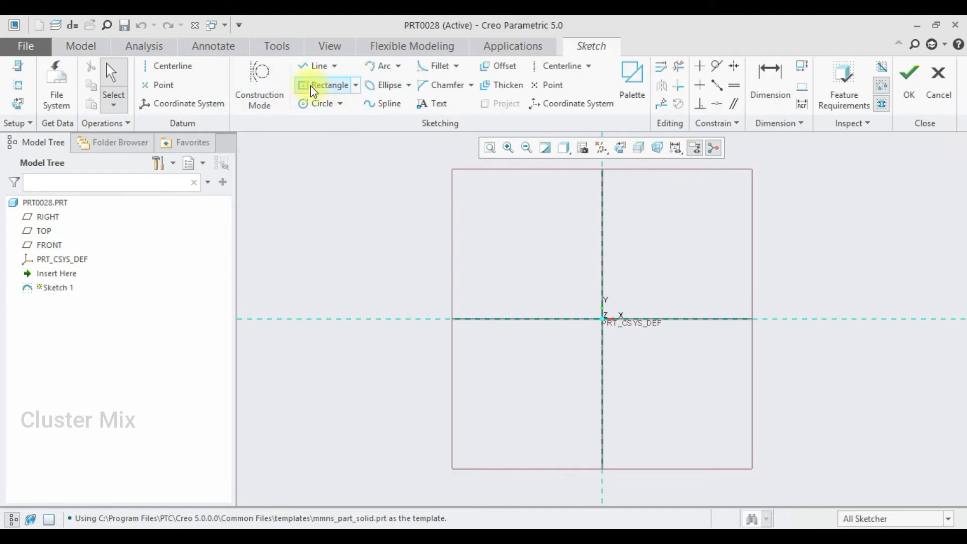
pyautogui.click(311, 85)
pyautogui.click(603, 321)
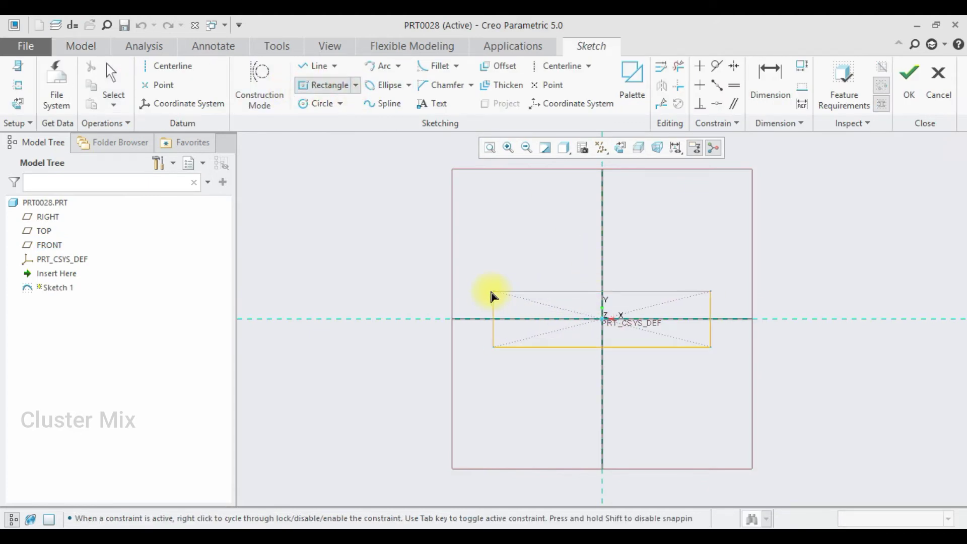
pyautogui.click(472, 292)
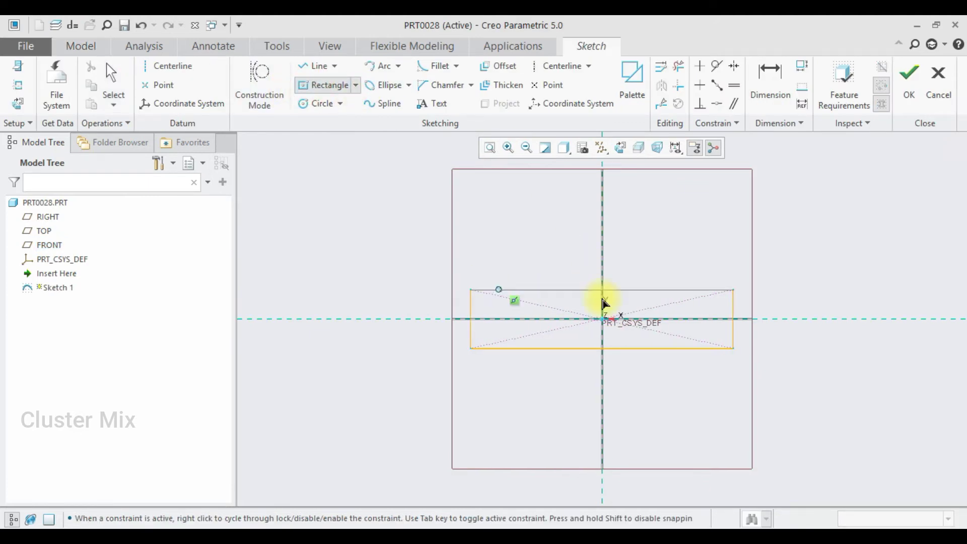
pyautogui.middleClick(856, 519)
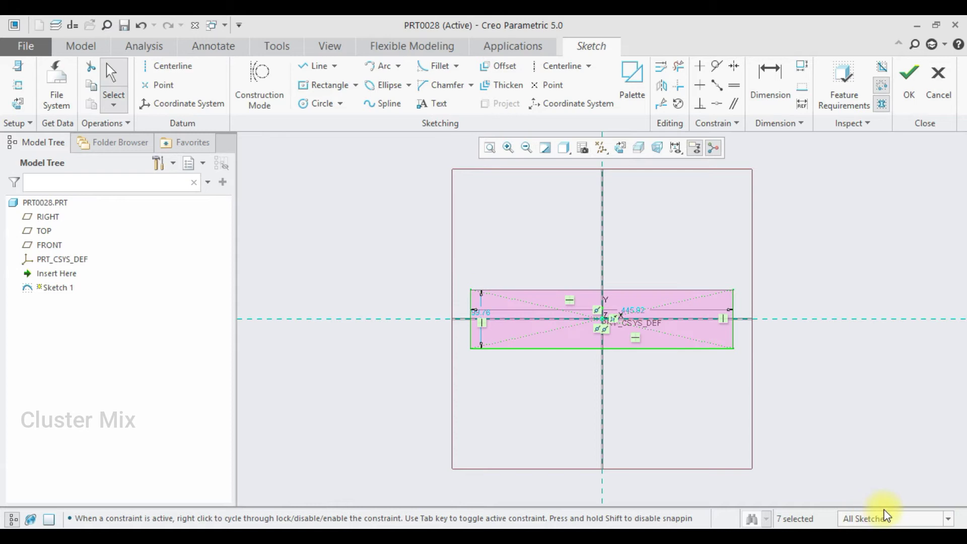
# Set the rectangle's length to 581 mm and its height to 20 mm
pyautogui.doubleClick(635, 312)
pyautogui.write('58')
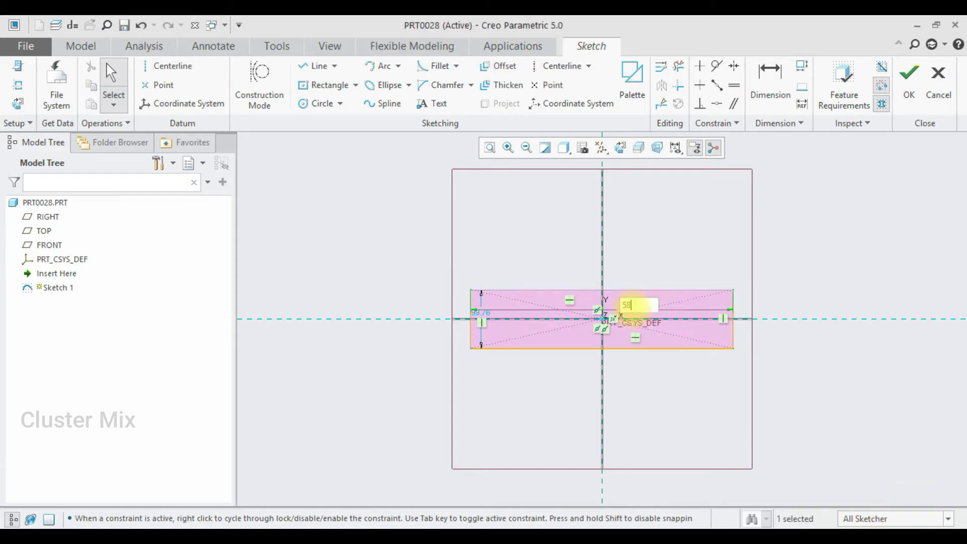
pyautogui.write('1')
pyautogui.press('Return')
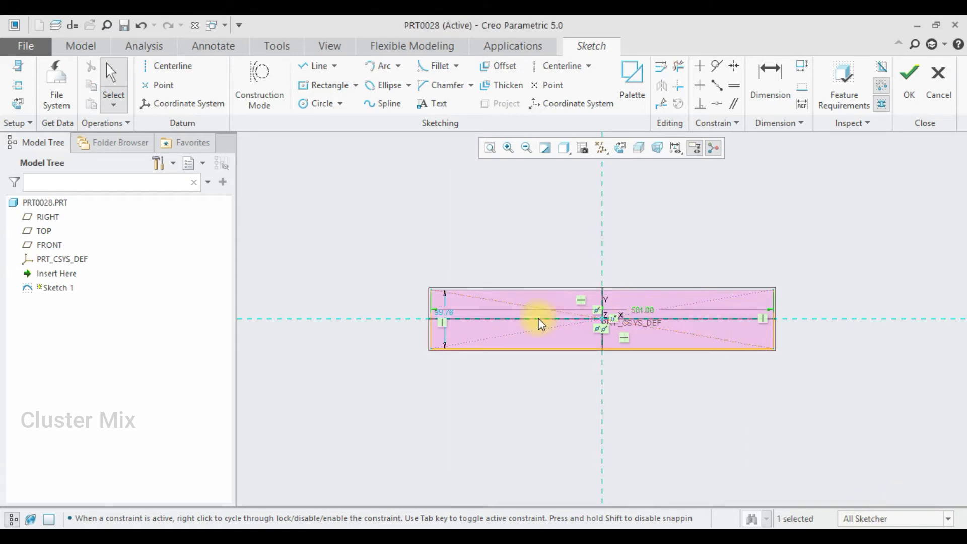
pyautogui.doubleClick(443, 313)
pyautogui.write('25')
pyautogui.press('Return')
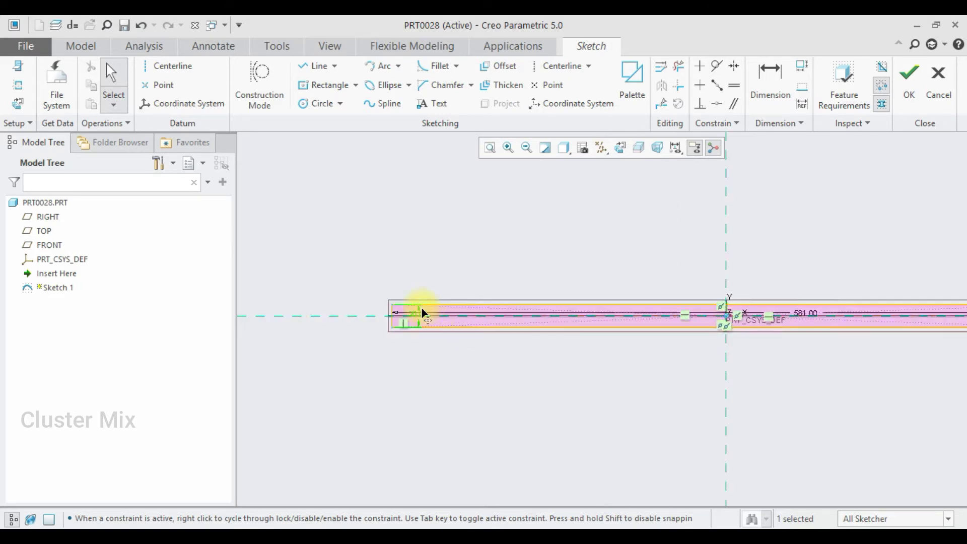
# Draw two concentric circles at the midpoint of the rectangle's left edge, the outer through its corners and the inner about 12 mm in diameter
pyautogui.scroll(3, 443, 317)
pyautogui.click(318, 111)
pyautogui.scroll(2, 343, 309)
pyautogui.click(392, 326)
pyautogui.click(388, 301)
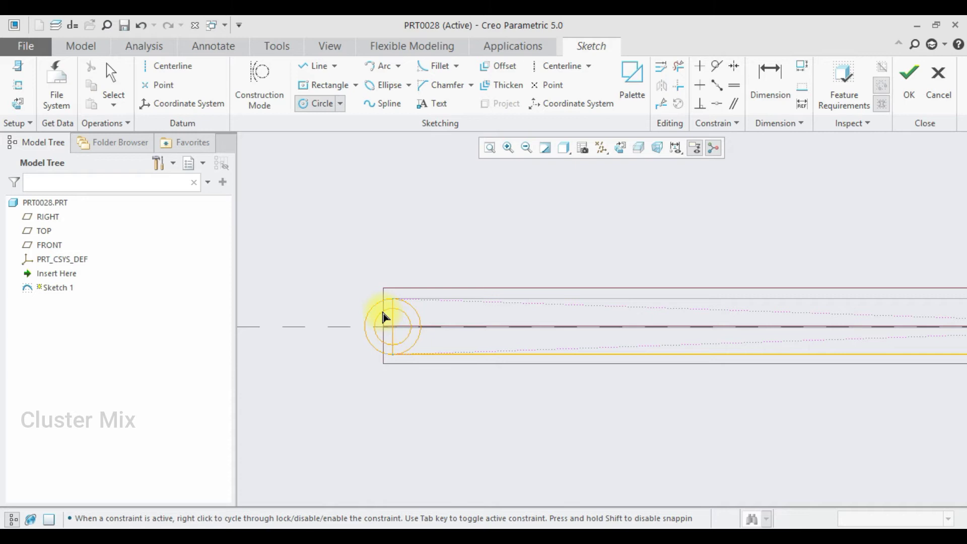
pyautogui.scroll(-3, 373, 251)
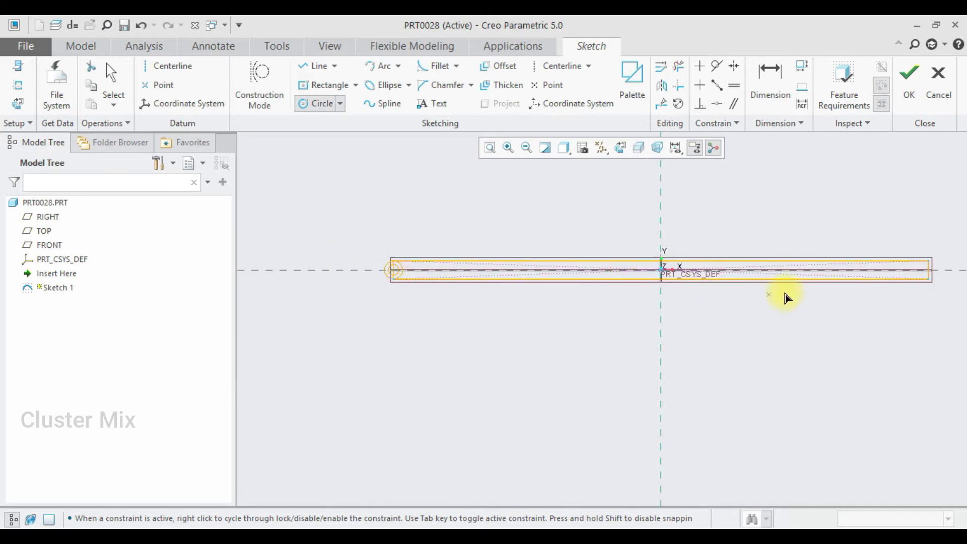
# Draw two matching concentric circles, equal to the first pair, at the midpoint of the rectangle's right edge
pyautogui.scroll(2, 925, 276)
pyautogui.click(892, 280)
pyautogui.click(894, 286)
pyautogui.click(891, 254)
pyautogui.click(892, 281)
pyautogui.click(876, 264)
pyautogui.middleClick(890, 255)
pyautogui.scroll(-3, 911, 237)
pyautogui.scroll(-3, 646, 232)
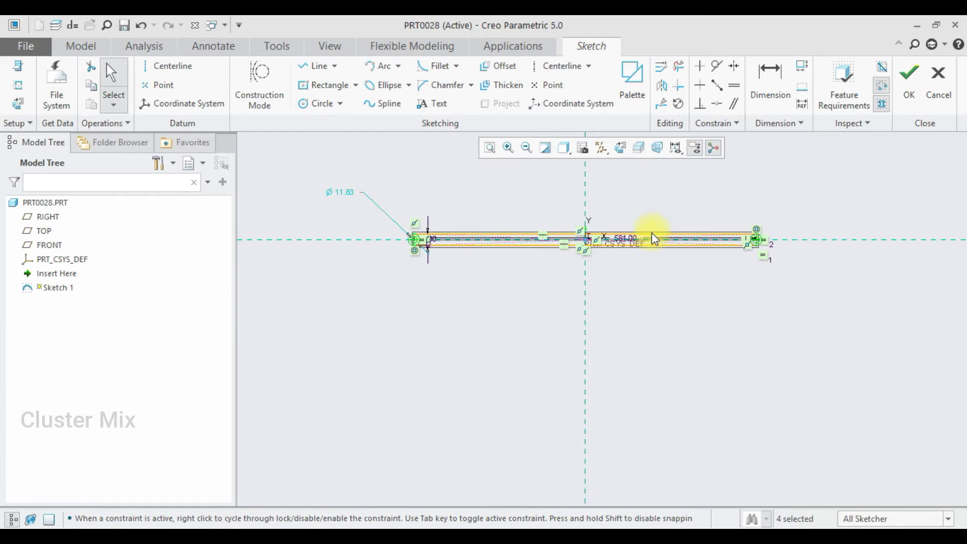
# Set the diameter of the small hole circle at the link's left end to 10 mm
pyautogui.scroll(3, 466, 239)
pyautogui.click(307, 192)
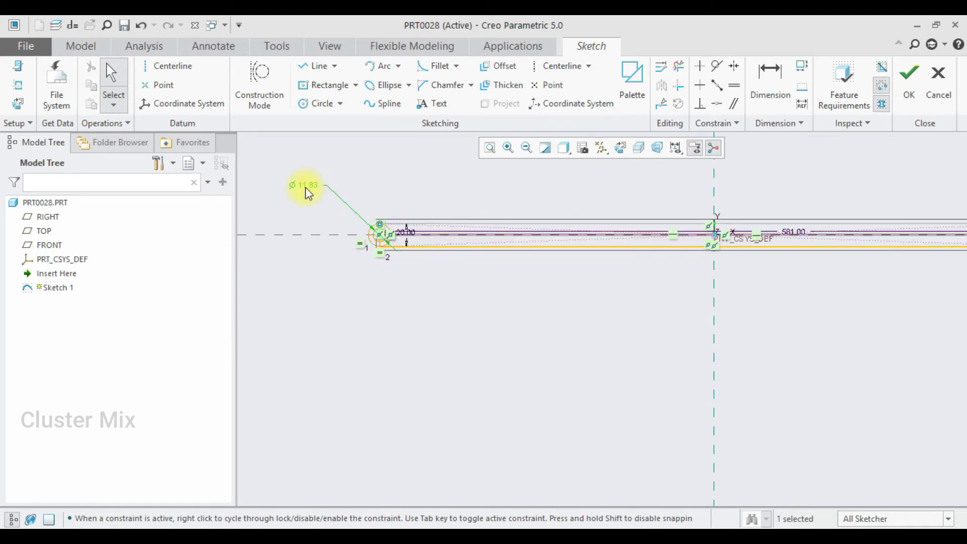
pyautogui.write('10')
pyautogui.press('Return')
# Trim the inner half of the large circle and the vertical line outside the small circle at the left end, keeping the outer arc intact
pyautogui.scroll(3, 387, 234)
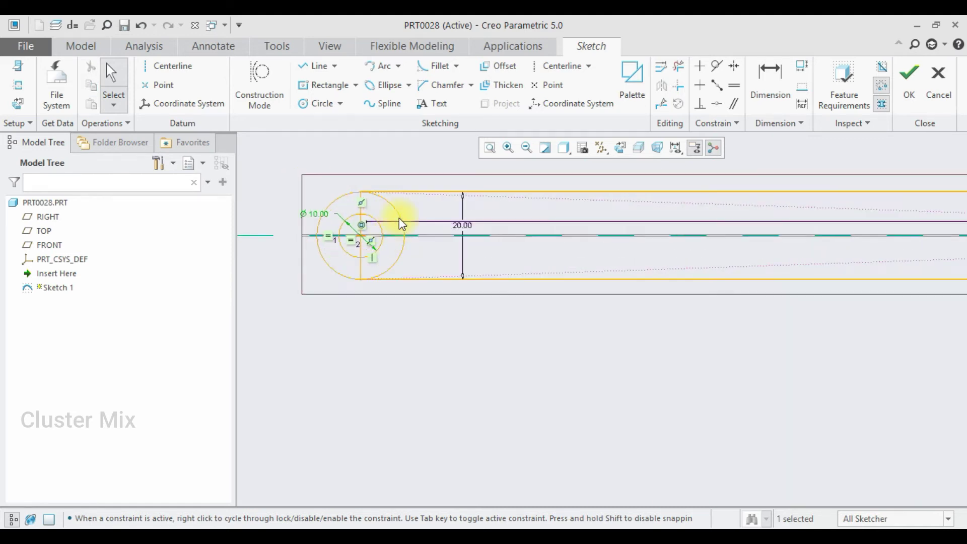
pyautogui.click(681, 65)
pyautogui.scroll(1, 432, 222)
pyautogui.moveTo(412, 209); pyautogui.dragTo(392, 247)
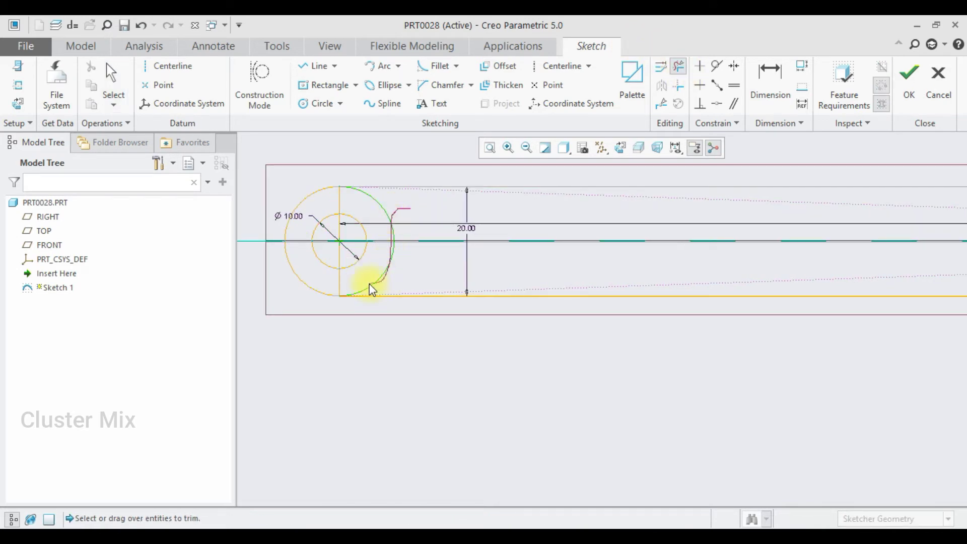
pyautogui.moveTo(372, 289); pyautogui.dragTo(324, 274)
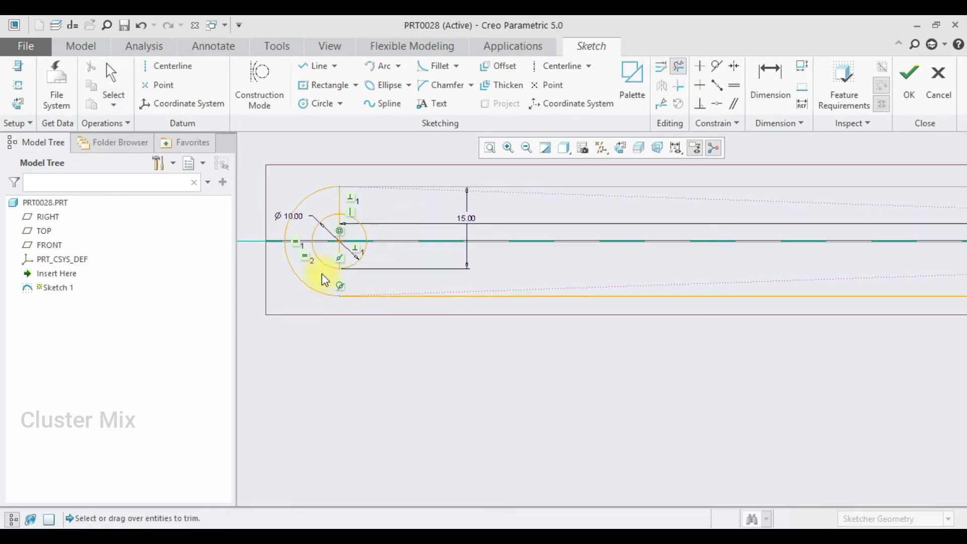
pyautogui.click(349, 230)
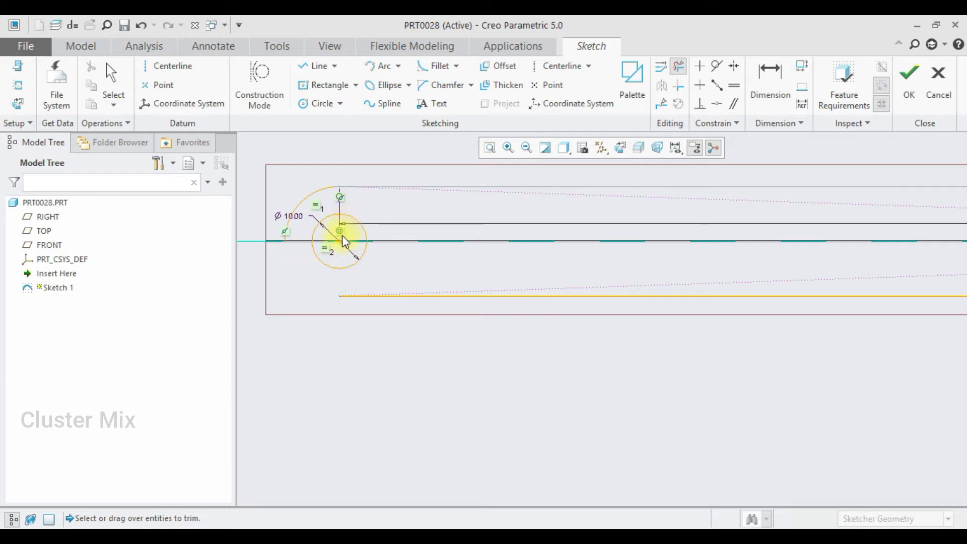
pyautogui.hotkey('ctrl', 'z')
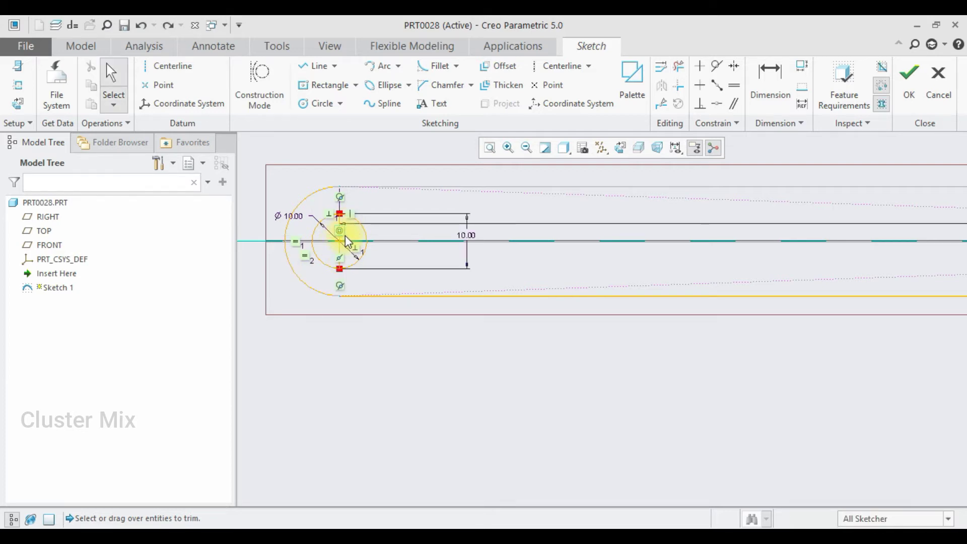
# Trim the remaining vertical line inside the small circle at the left end and finish the sketch
pyautogui.click(679, 66)
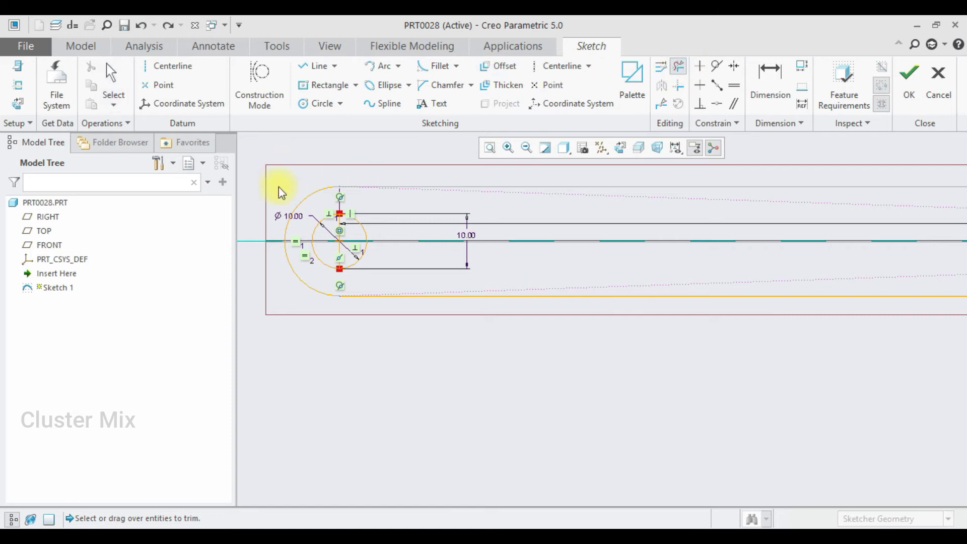
pyautogui.scroll(2, 328, 223)
pyautogui.moveTo(363, 233)
pyautogui.mouseDown()
pyautogui.moveTo(353, 229)
pyautogui.moveTo(356, 269)
pyautogui.moveTo(358, 238)
pyautogui.mouseUp()
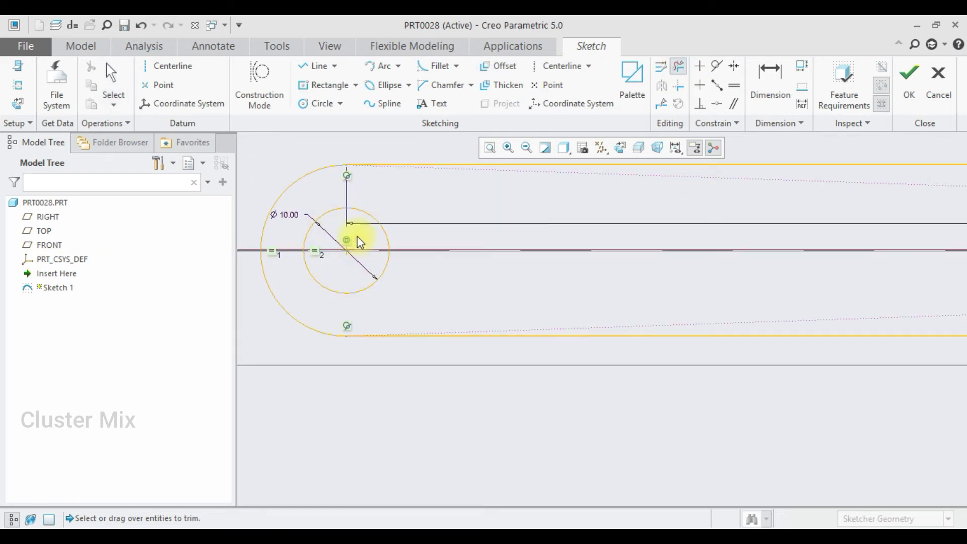
pyautogui.scroll(-3, 356, 251)
pyautogui.scroll(-3, 437, 262)
pyautogui.scroll(2, 506, 293)
pyautogui.middleClick(505, 294)
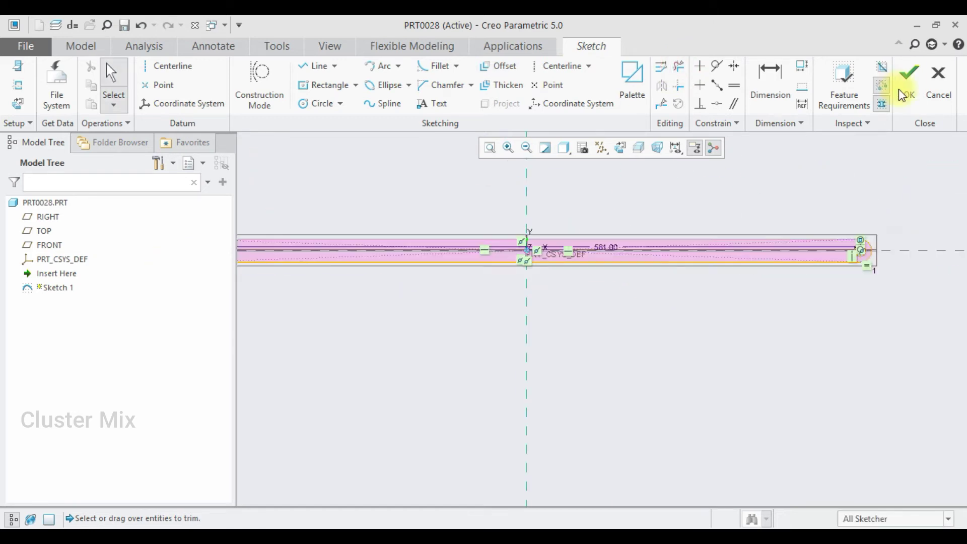
pyautogui.click(905, 93)
# Extrude the 581 mm link sketch as a solid with a depth of 10 mm
pyautogui.click(356, 72)
pyautogui.doubleClick(104, 86)
pyautogui.write('10')
pyautogui.press('Return')
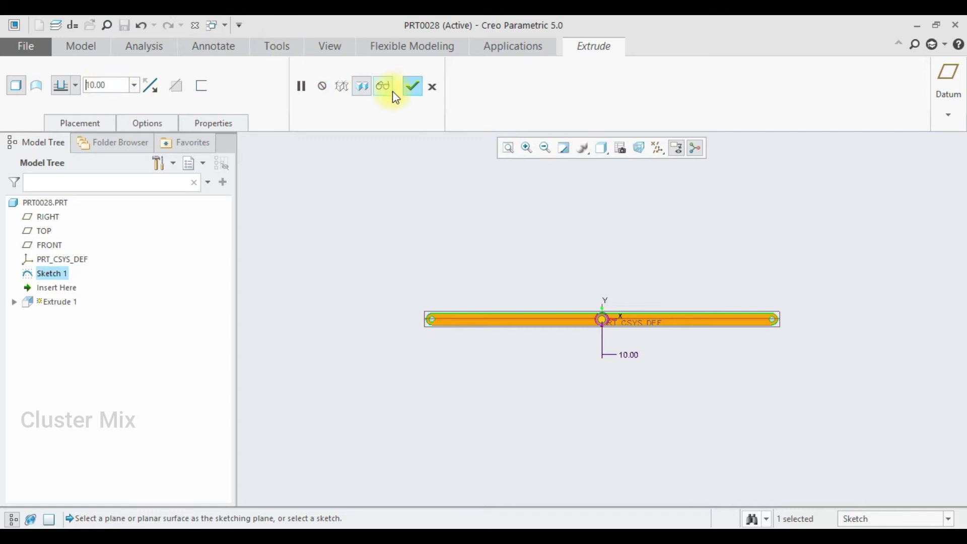
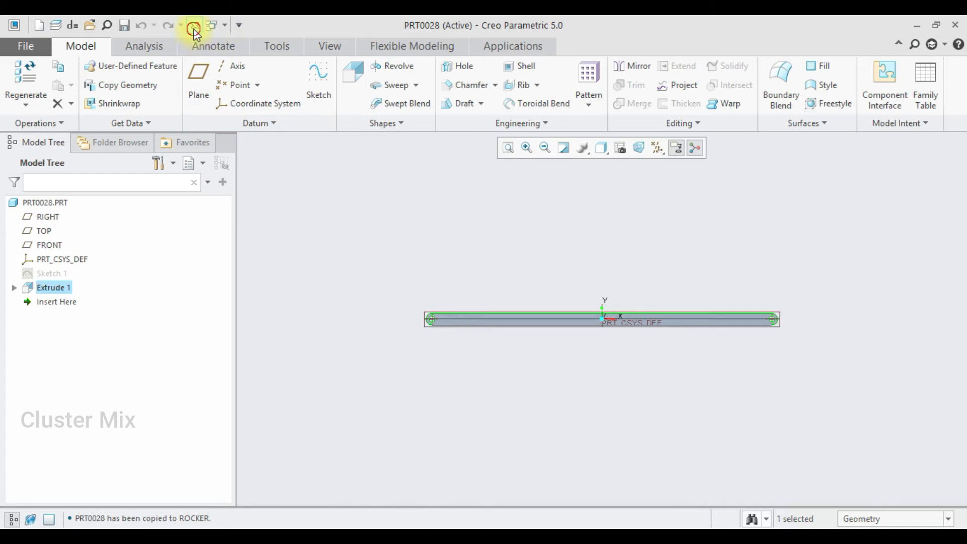
# Create a new solid part from the mmns_part_solid template instead of the default one
pyautogui.click(18, 91)
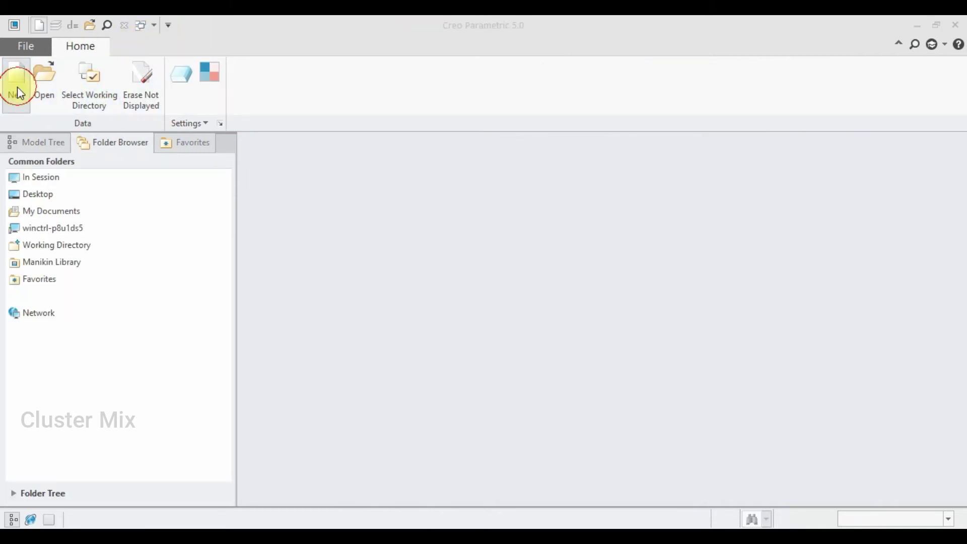
pyautogui.click(359, 405)
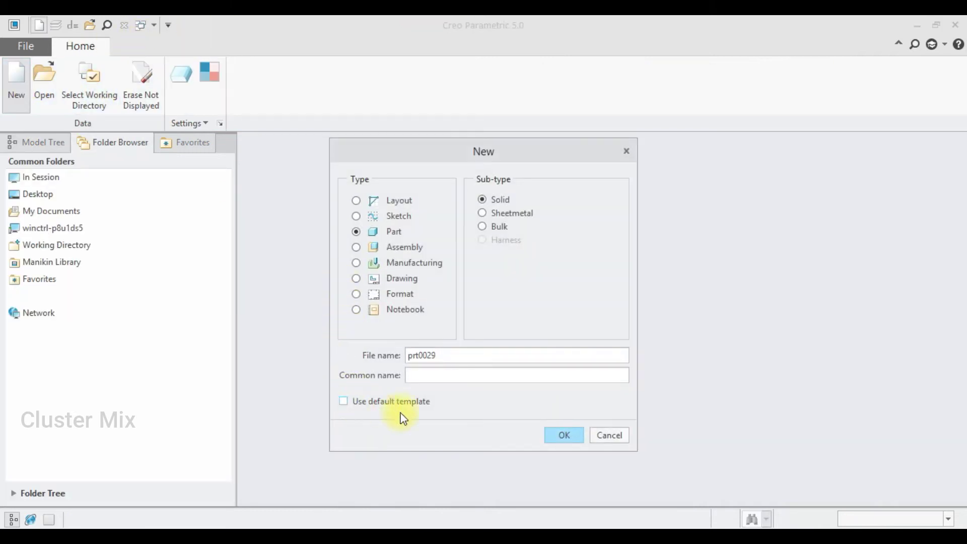
pyautogui.click(565, 436)
pyautogui.moveTo(602, 221); pyautogui.dragTo(596, 233)
pyautogui.doubleClick(398, 210)
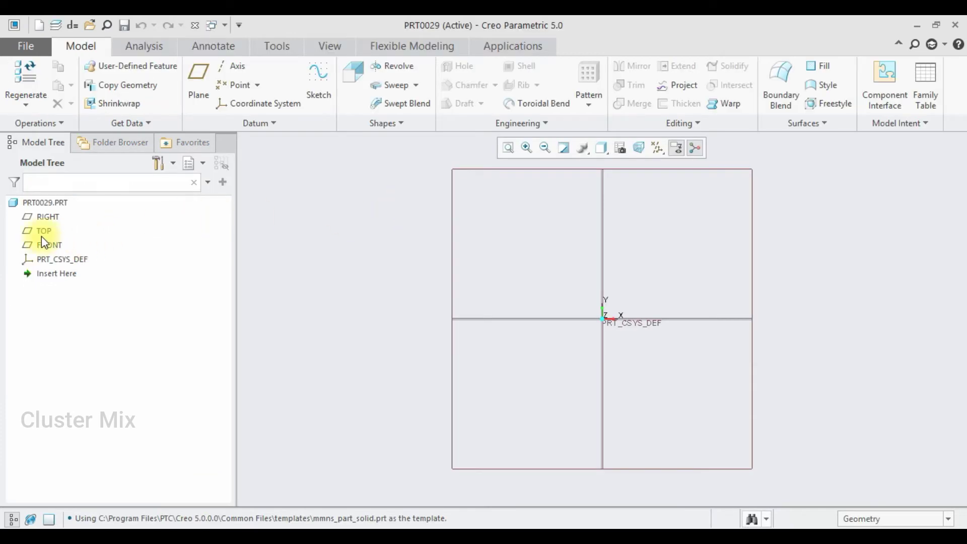
# Start a sketch on the FRONT plane and draw a centre rectangle about 585 by 61 mm around the origin
pyautogui.click(43, 242)
pyautogui.click(49, 176)
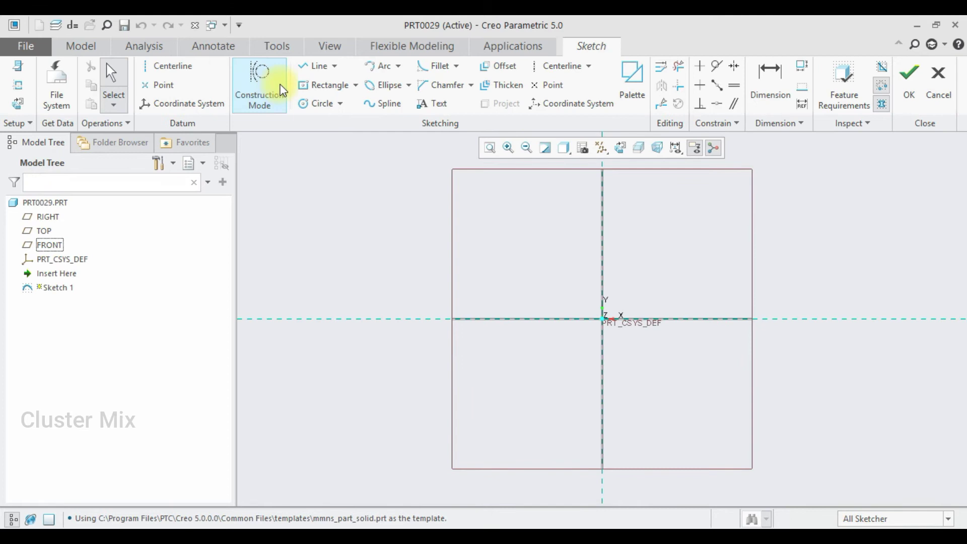
pyautogui.click(305, 85)
pyautogui.click(602, 322)
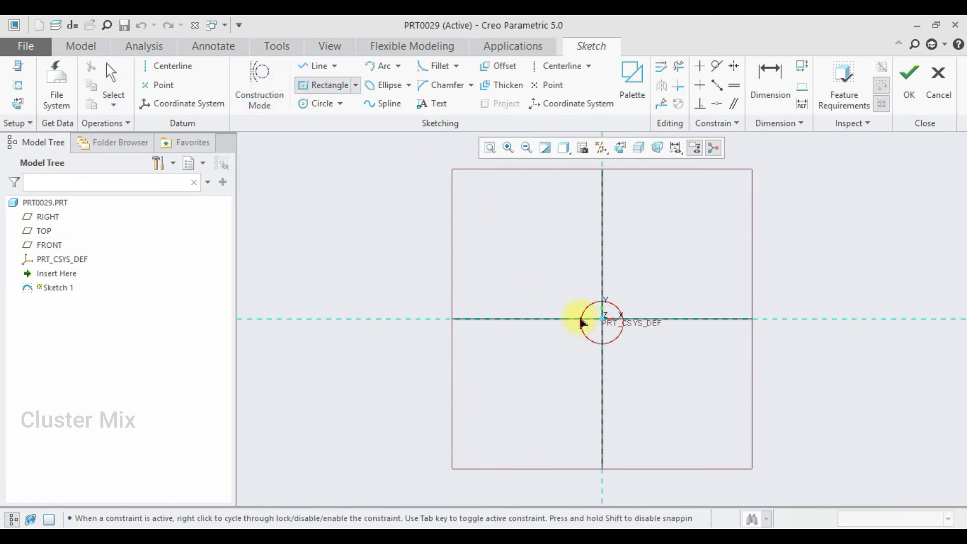
pyautogui.click(430, 303)
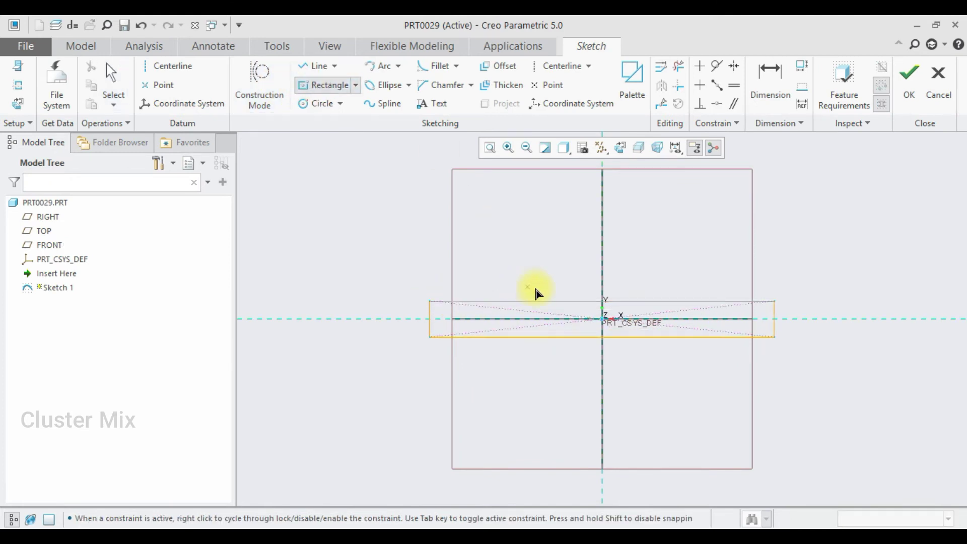
pyautogui.middleClick(810, 425)
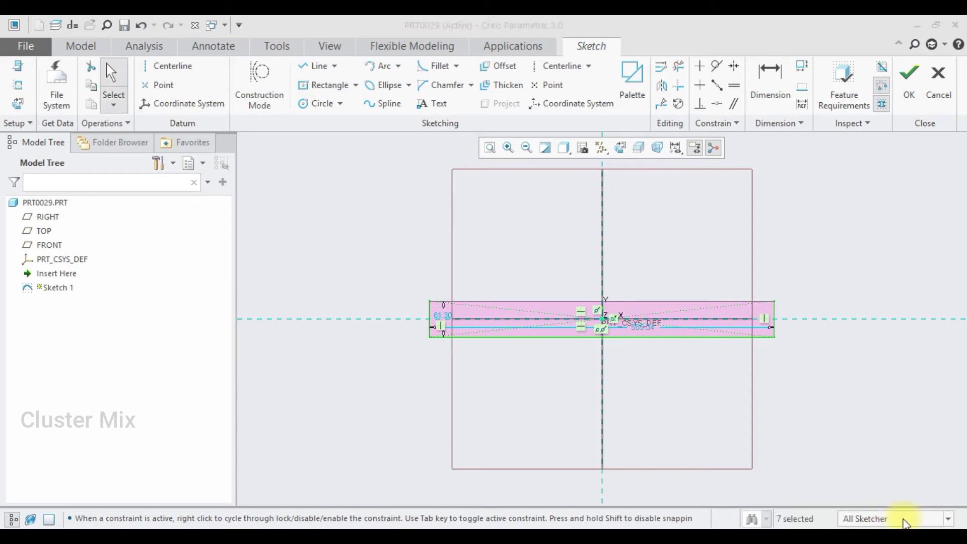
# Set the new rectangle's length to 831 mm and its height to 20 mm
pyautogui.click(896, 319)
pyautogui.scroll(5, 639, 324)
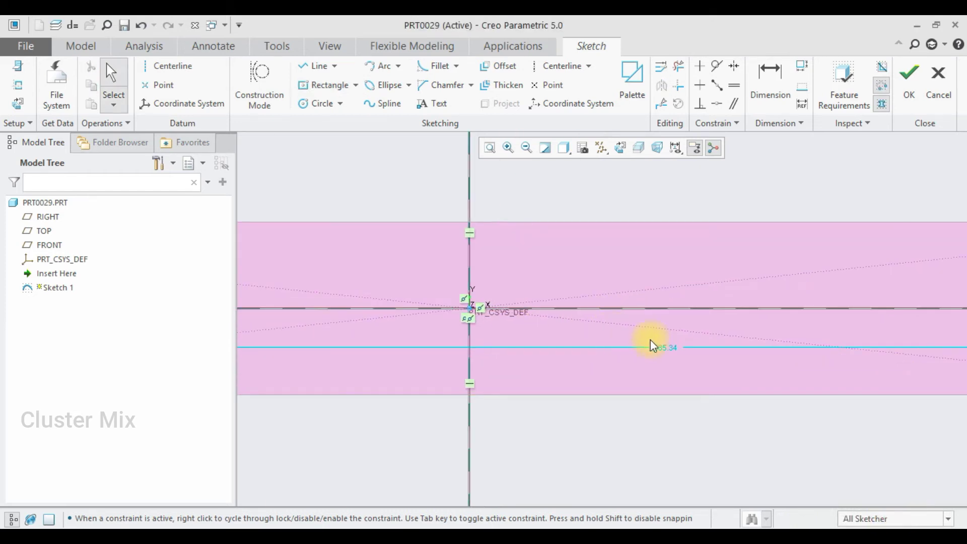
pyautogui.doubleClick(668, 349)
pyautogui.write('131')
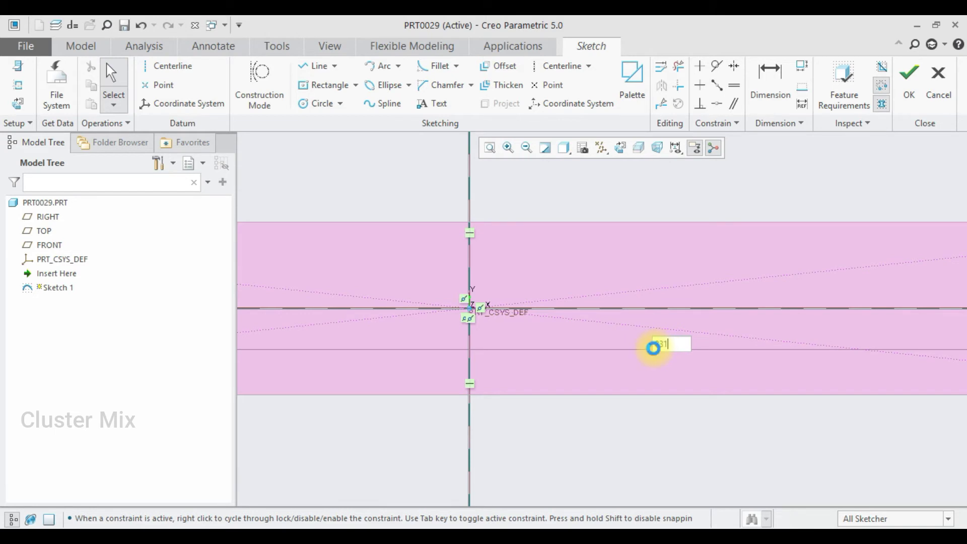
pyautogui.press('Return')
pyautogui.scroll(-4, 719, 335)
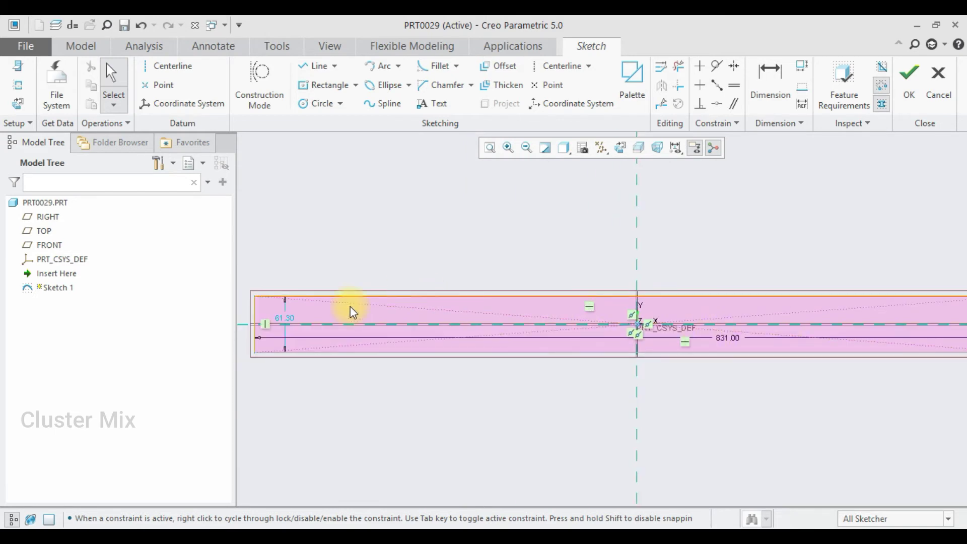
pyautogui.doubleClick(294, 320)
pyautogui.write('20')
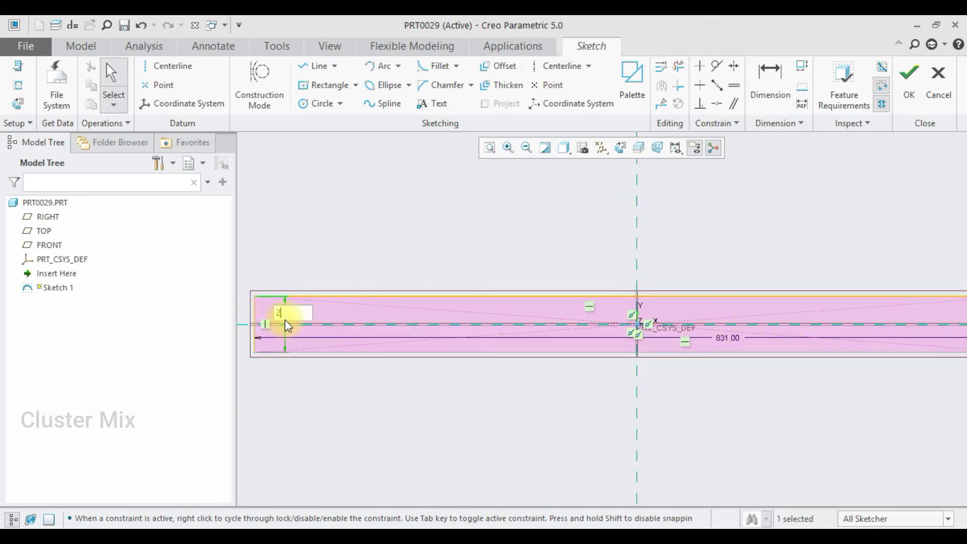
pyautogui.press('Return')
# Draw two concentric circles at the bar's left end midpoint, one matching the 20 mm bar height and an inner one of 10 mm diameter
pyautogui.scroll(-2, 422, 274)
pyautogui.scroll(5, 319, 297)
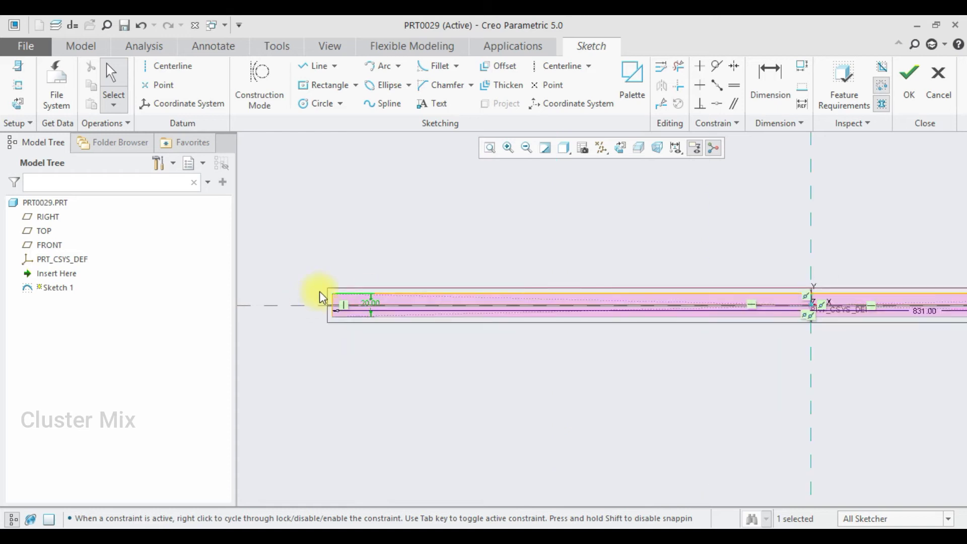
pyautogui.click(305, 104)
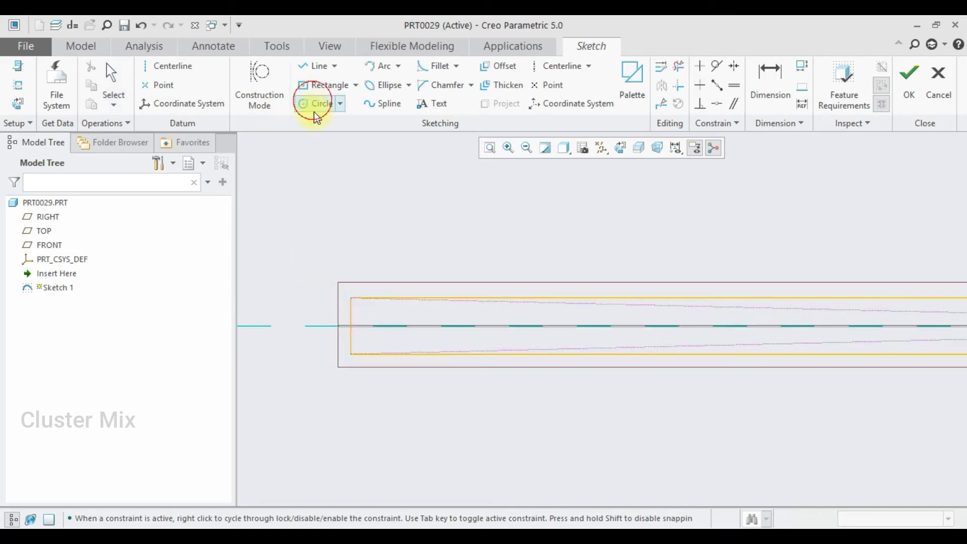
pyautogui.click(352, 326)
pyautogui.click(349, 297)
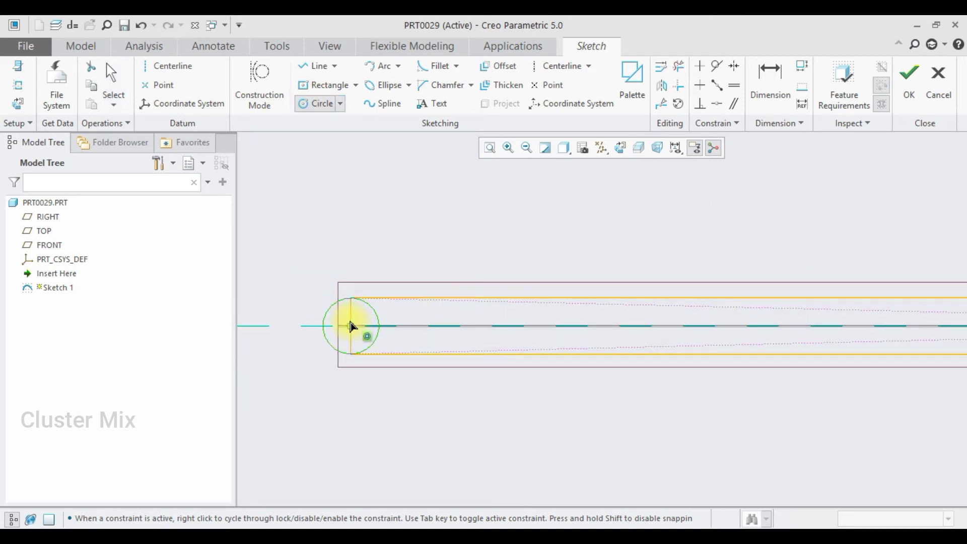
pyautogui.middleClick(352, 328)
pyautogui.click(351, 302)
pyautogui.middleClick(351, 305)
pyautogui.doubleClick(248, 249)
pyautogui.write('10')
pyautogui.press('Return')
# Trim the inner half of the large circle and the end line at the bar's left end, leaving a rounded end with its hole
pyautogui.click(679, 67)
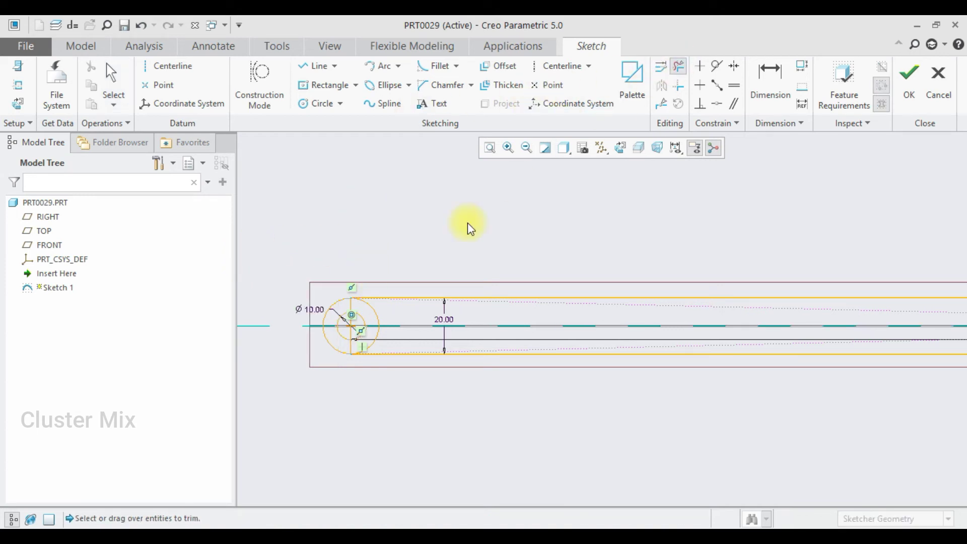
pyautogui.scroll(2, 376, 285)
pyautogui.moveTo(388, 330)
pyautogui.mouseDown()
pyautogui.moveTo(366, 382)
pyautogui.moveTo(335, 389)
pyautogui.mouseUp()
pyautogui.click(345, 324)
pyautogui.scroll(2, 334, 346)
pyautogui.moveTo(338, 376); pyautogui.dragTo(344, 371)
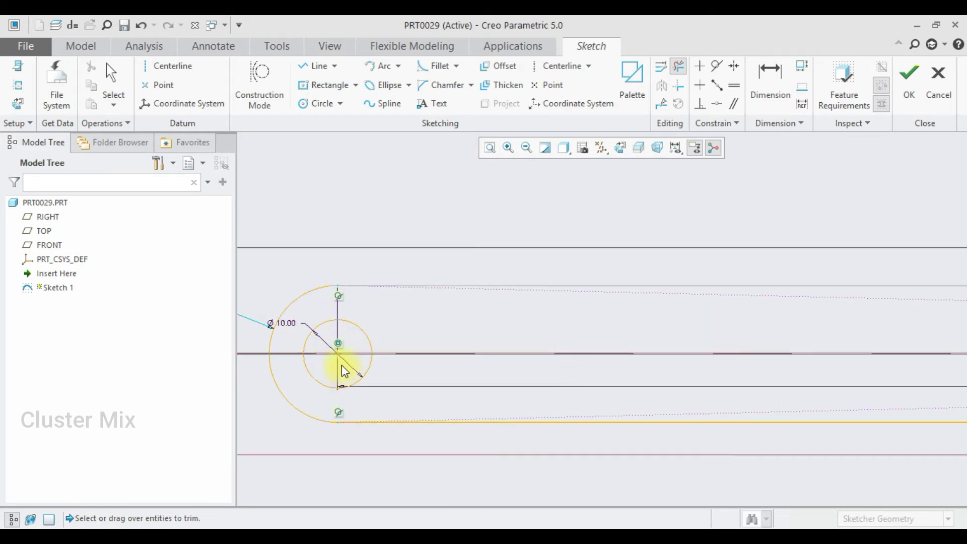
pyautogui.middleClick(350, 341)
# Draw matching concentric circles at the bar's right end midpoint, one as tall as the bar and one equal to the 10 mm hole
pyautogui.scroll(-5, 358, 335)
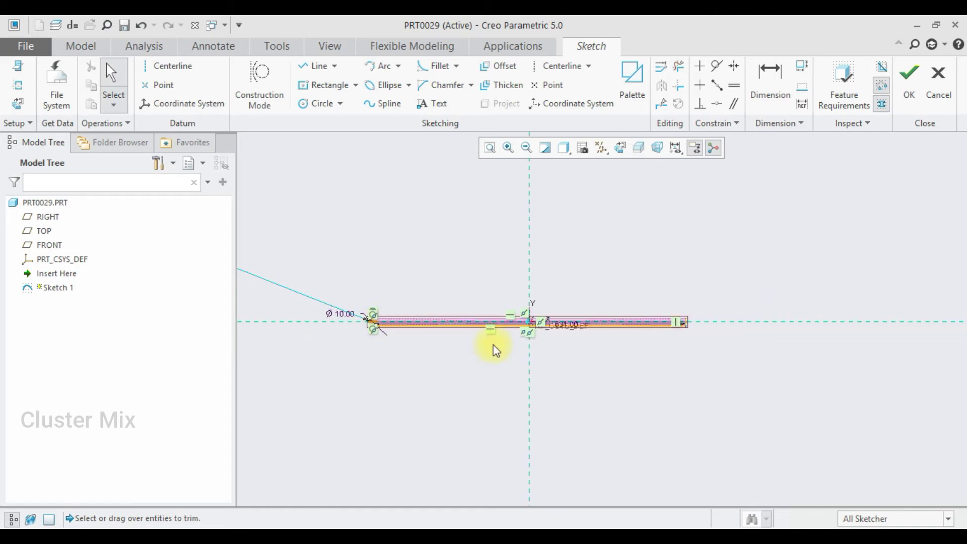
pyautogui.scroll(5, 686, 330)
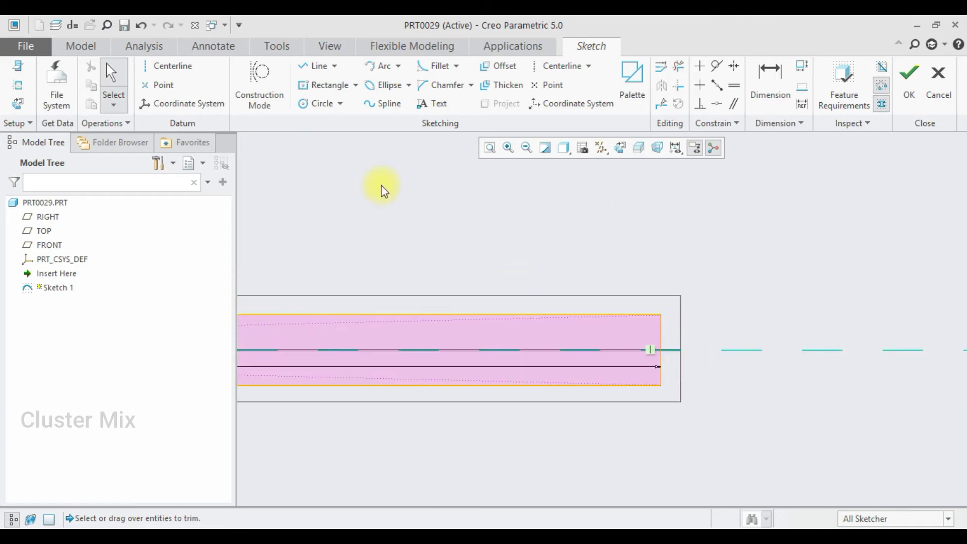
pyautogui.click(322, 103)
pyautogui.scroll(1, 654, 343)
pyautogui.click(657, 349)
pyautogui.click(657, 311)
pyautogui.click(657, 350)
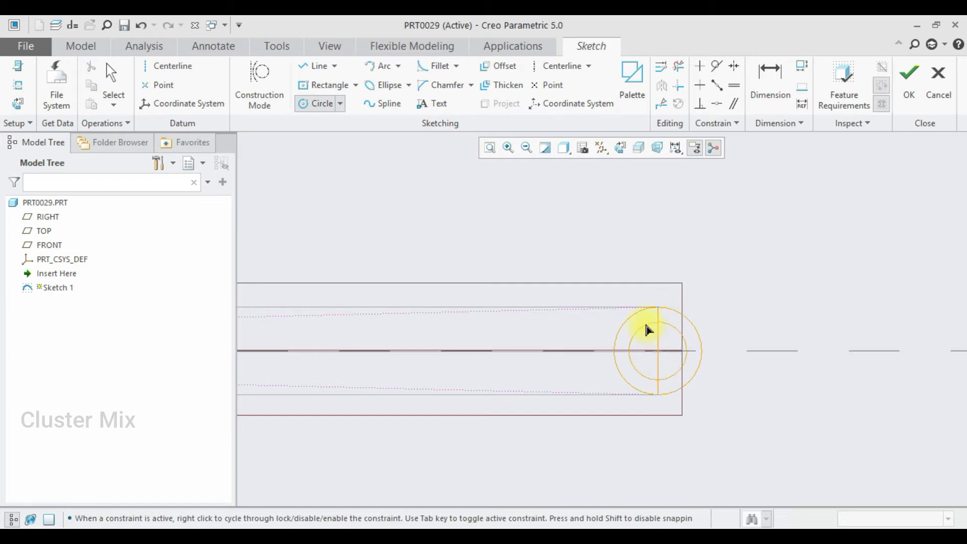
pyautogui.click(649, 332)
pyautogui.middleClick(690, 303)
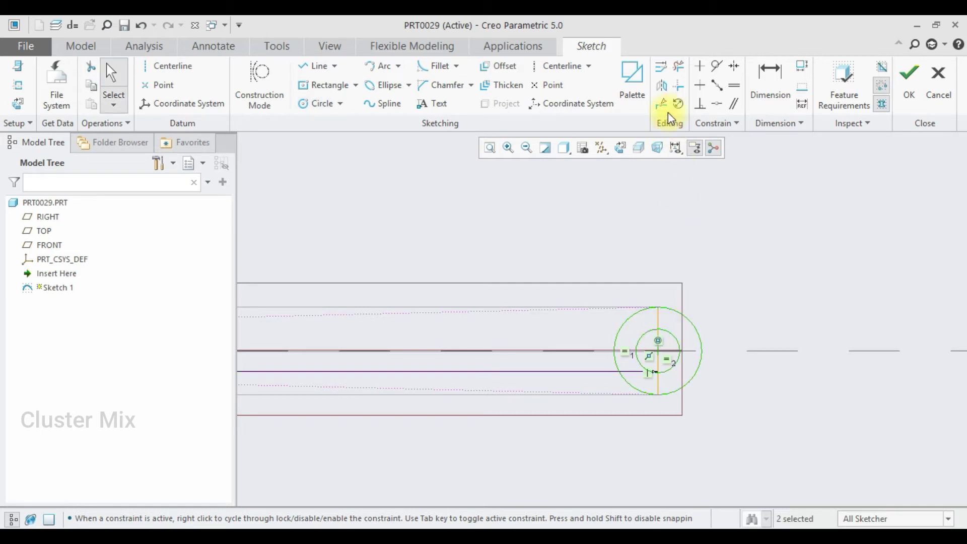
# Trim the right end to a rounded outline around its hole and finish the sketch
pyautogui.click(678, 66)
pyautogui.scroll(1, 654, 333)
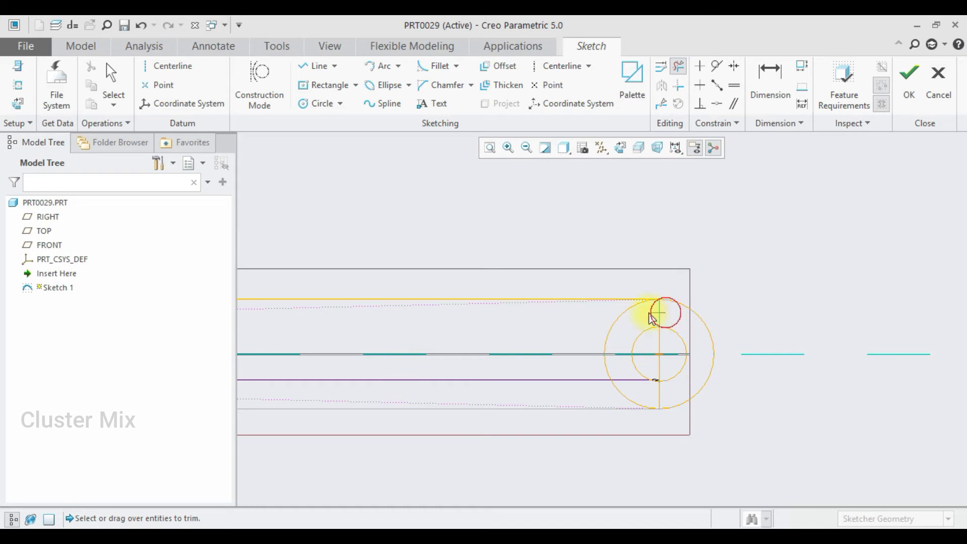
pyautogui.moveTo(671, 402); pyautogui.dragTo(668, 402)
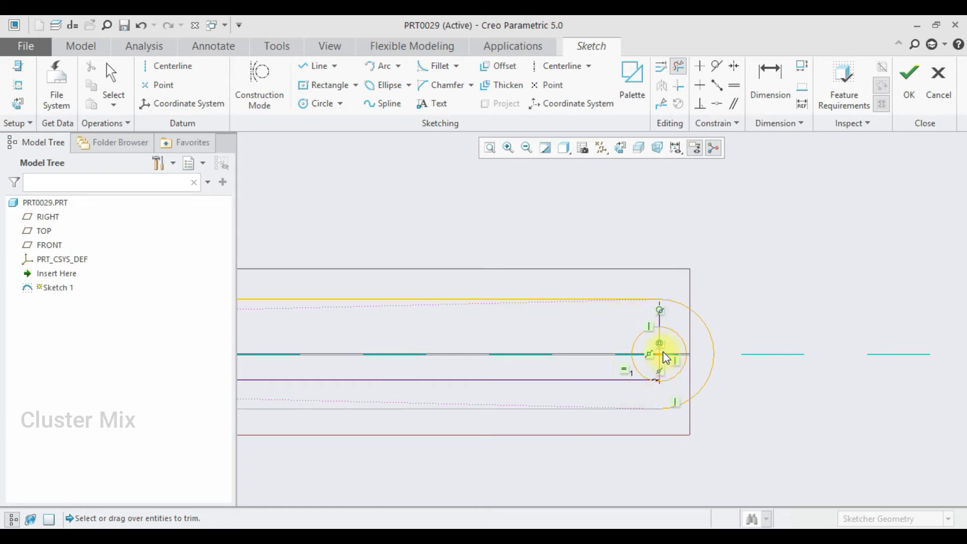
pyautogui.middleClick(666, 356)
pyautogui.scroll(-5, 669, 345)
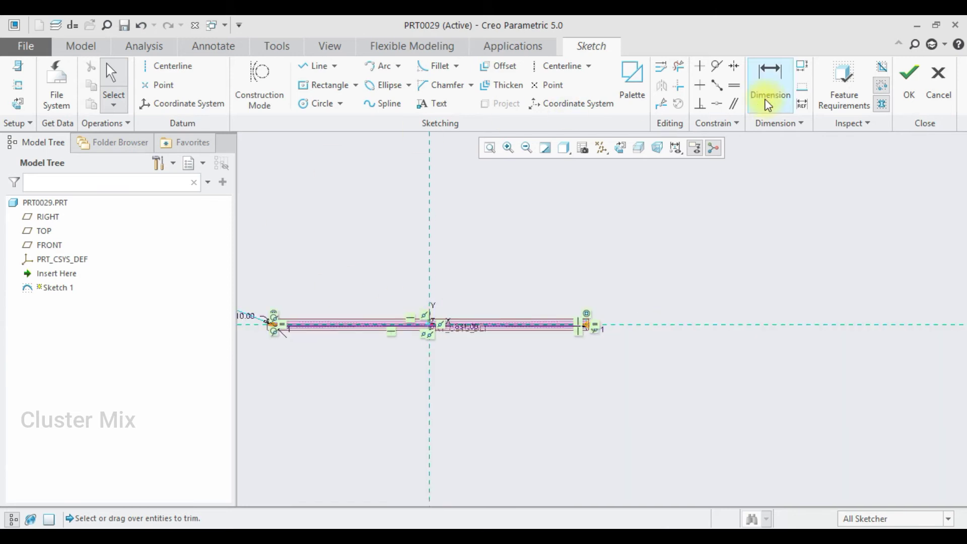
pyautogui.click(910, 80)
# Extrude the 831 mm link sketch to a depth of 10 mm and show the part in the default orientation
pyautogui.click(351, 80)
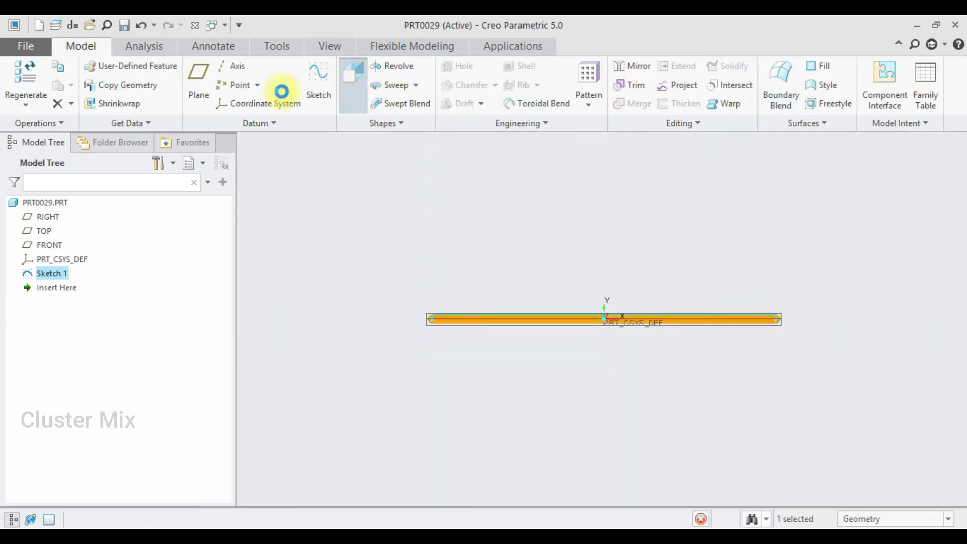
pyautogui.write('10')
pyautogui.press('Return')
pyautogui.click(413, 89)
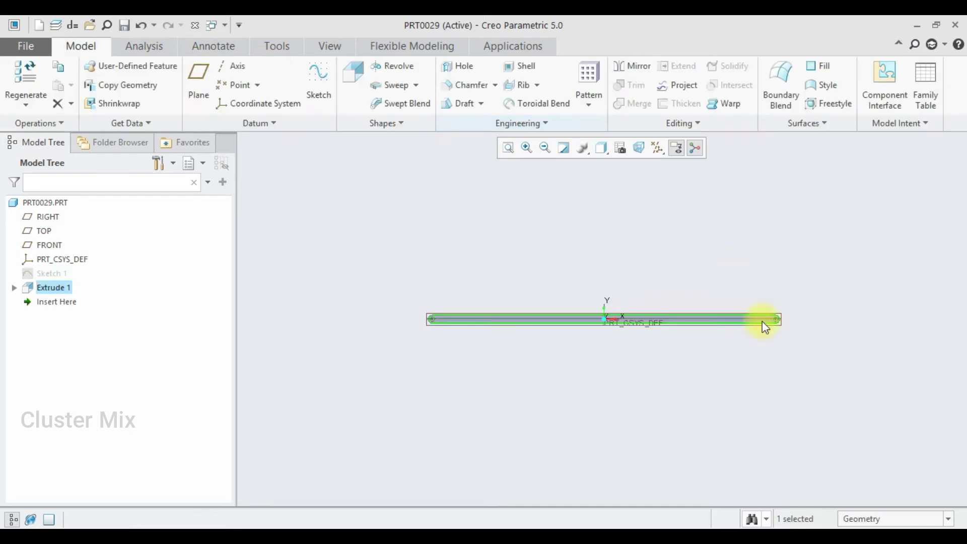
pyautogui.hotkey('ctrl', 'd')
pyautogui.click(842, 404)
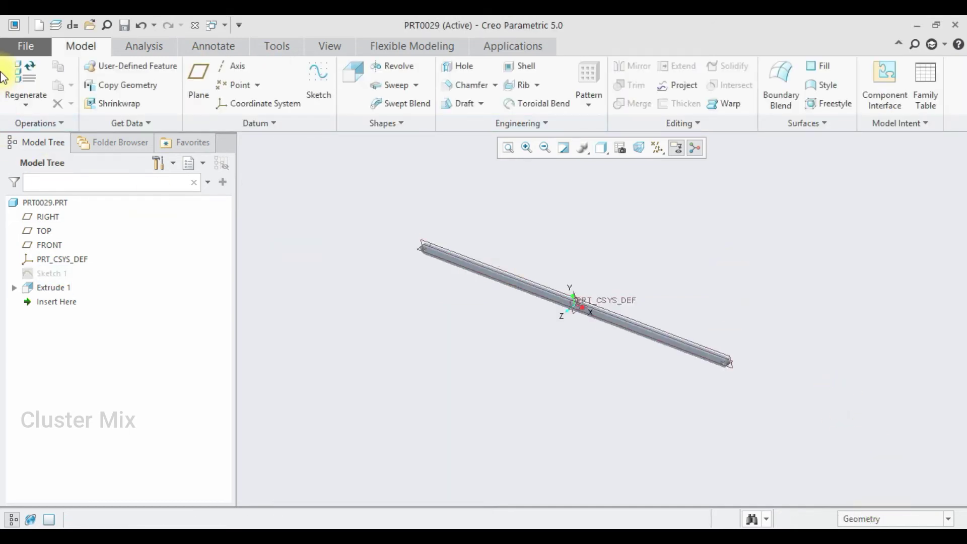
# Save a copy of the part as frame in the fourbarmechanism folder and close the part
pyautogui.click(24, 44)
pyautogui.moveTo(31, 144)
pyautogui.click(168, 138)
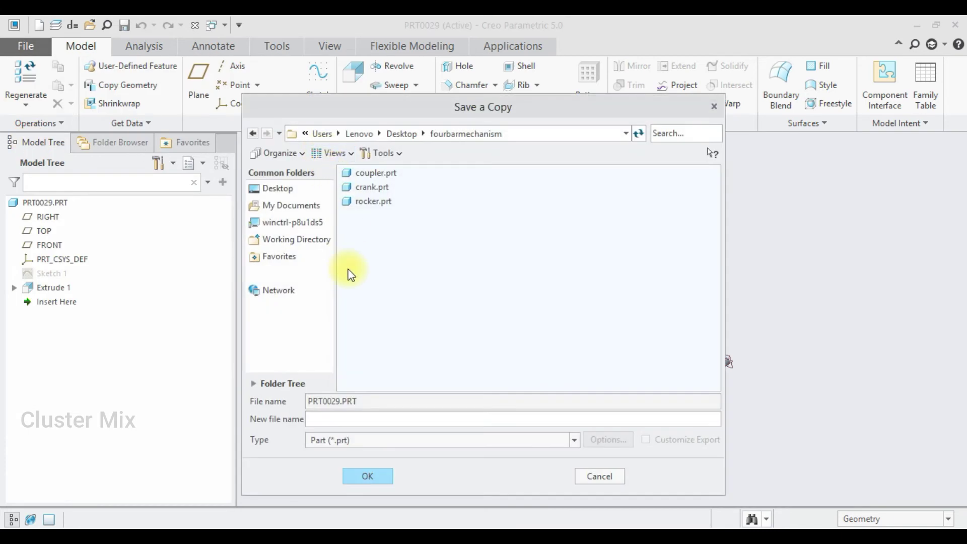
pyautogui.click(311, 421)
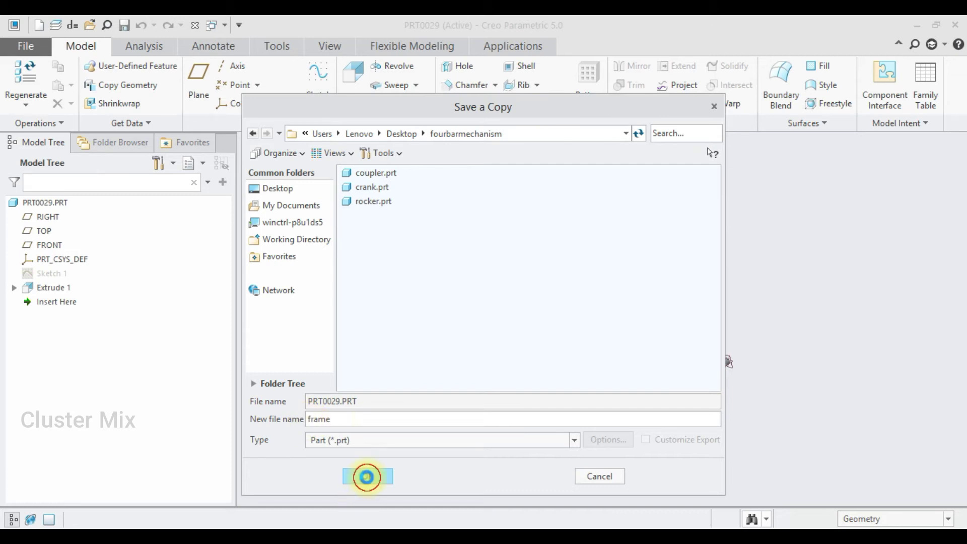
pyautogui.click(197, 25)
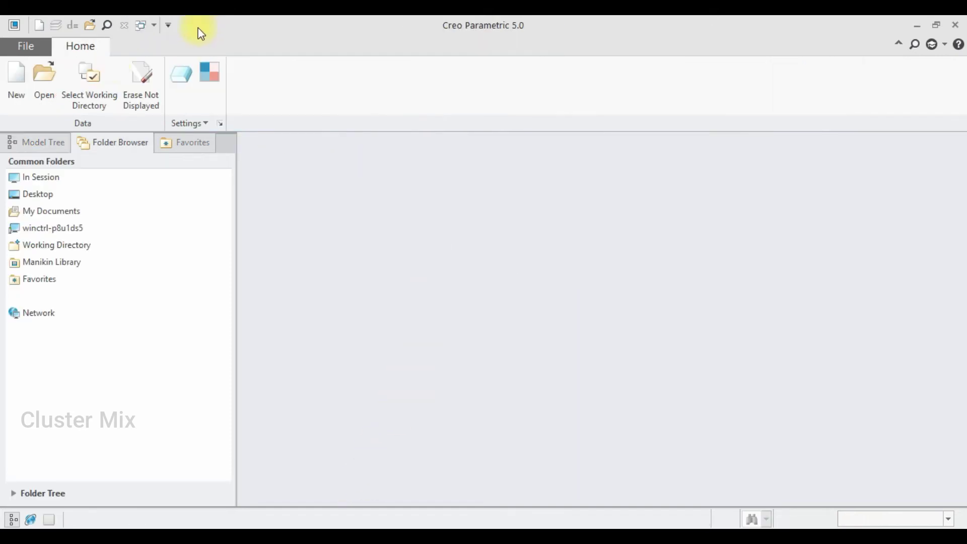
# Create a new design assembly from the mmns_asm_design template instead of the default one
pyautogui.click(5, 88)
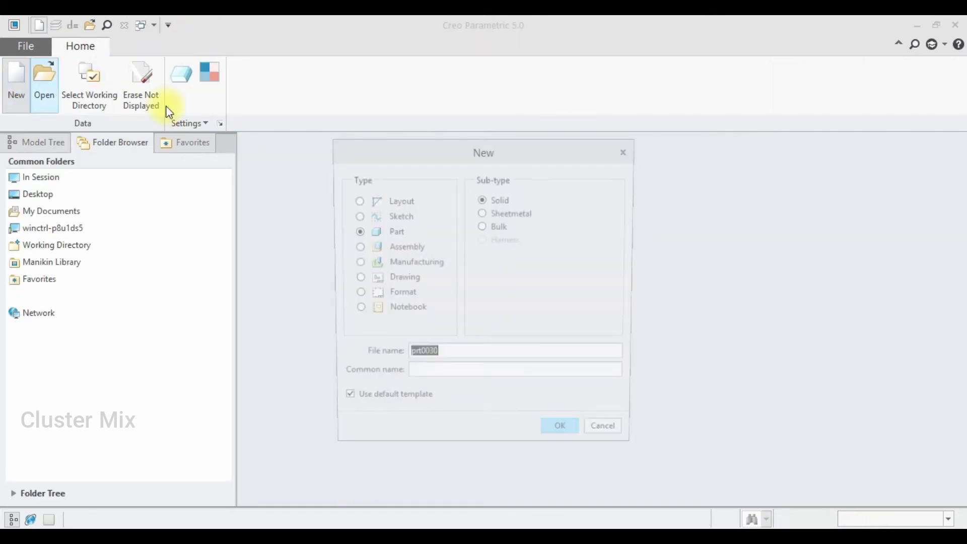
pyautogui.click(391, 248)
pyautogui.click(367, 403)
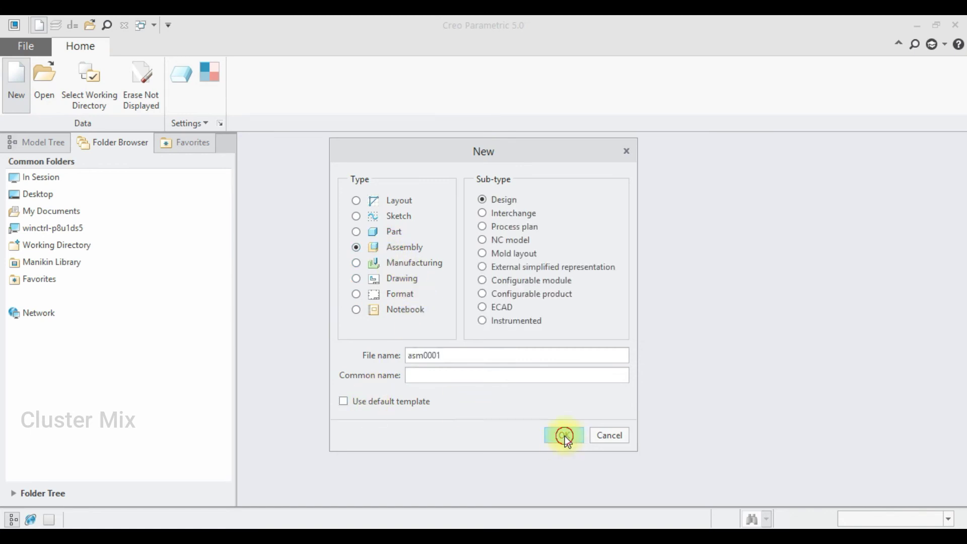
pyautogui.click(565, 436)
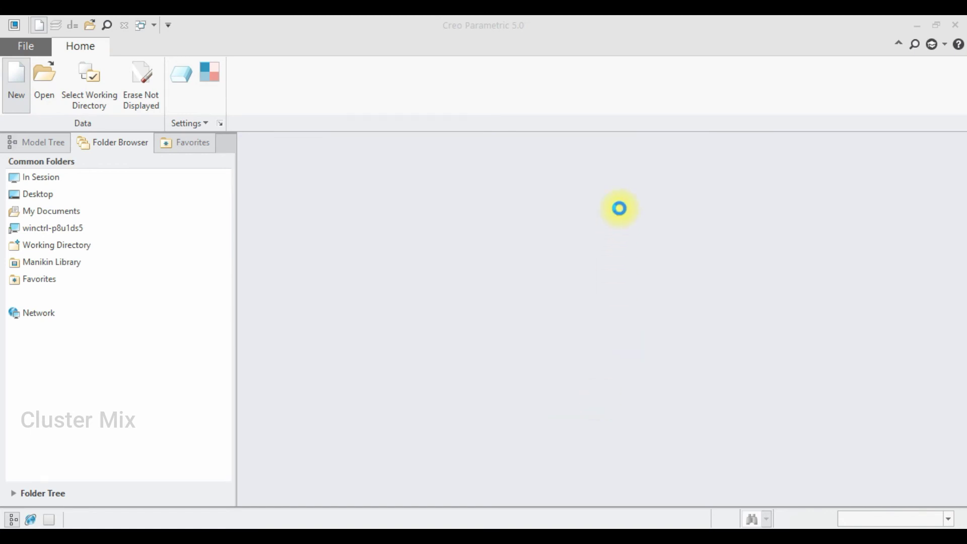
pyautogui.moveTo(599, 208); pyautogui.dragTo(602, 228)
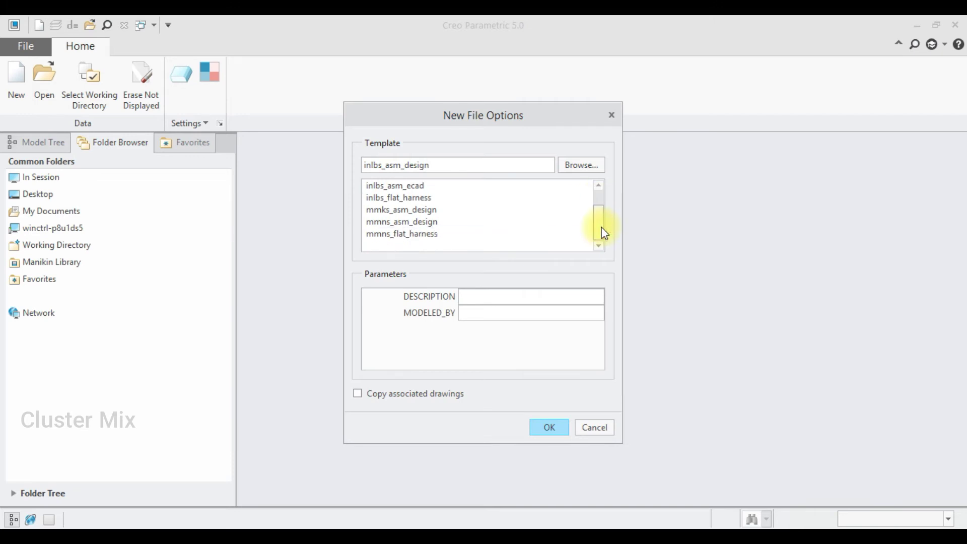
pyautogui.doubleClick(405, 223)
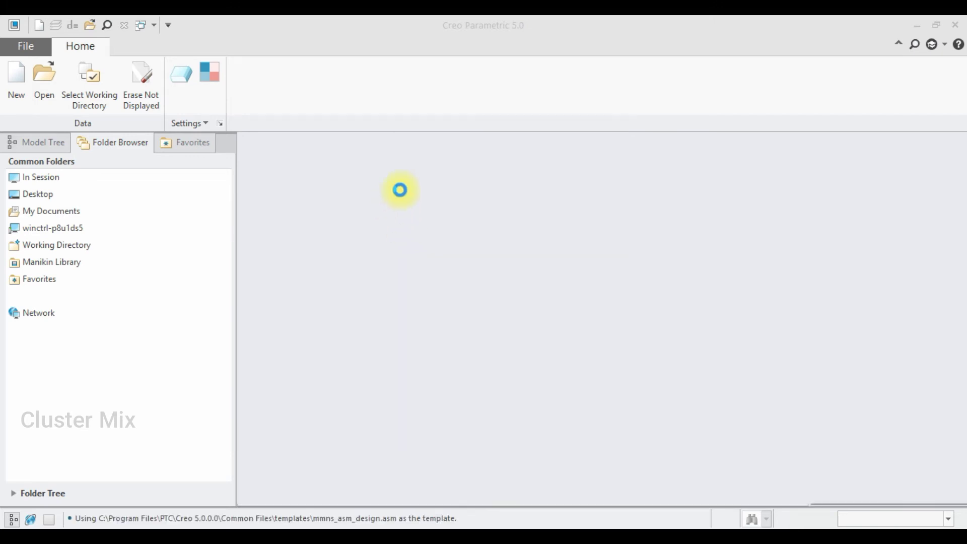
# Assemble frame.prt from the fourbarmechanism folder, fixed with the Default constraint
pyautogui.click(150, 75)
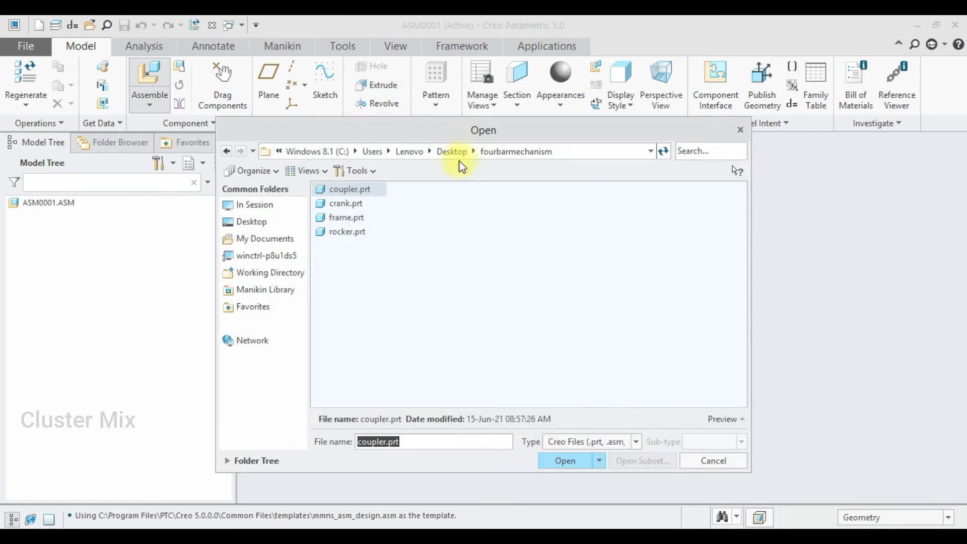
pyautogui.click(346, 218)
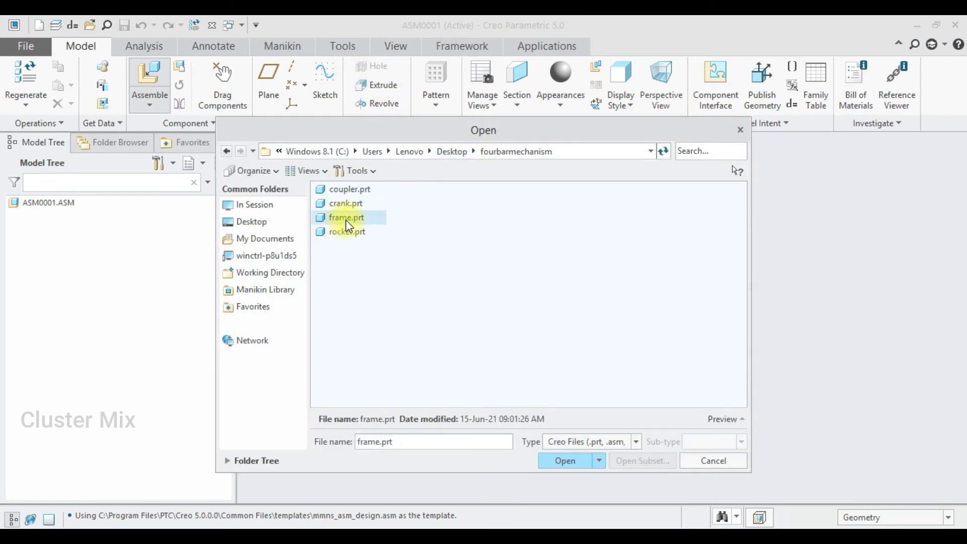
pyautogui.doubleClick(346, 217)
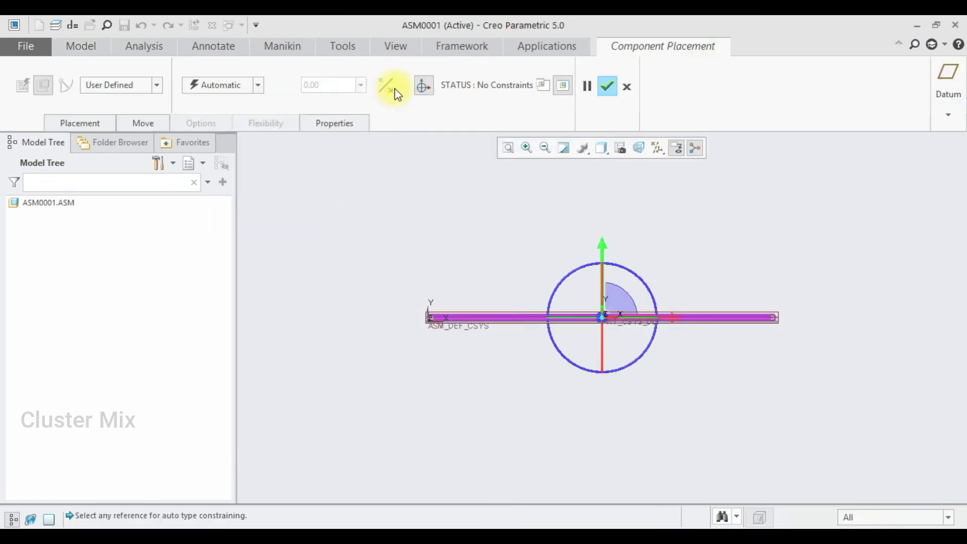
pyautogui.click(232, 85)
pyautogui.click(214, 228)
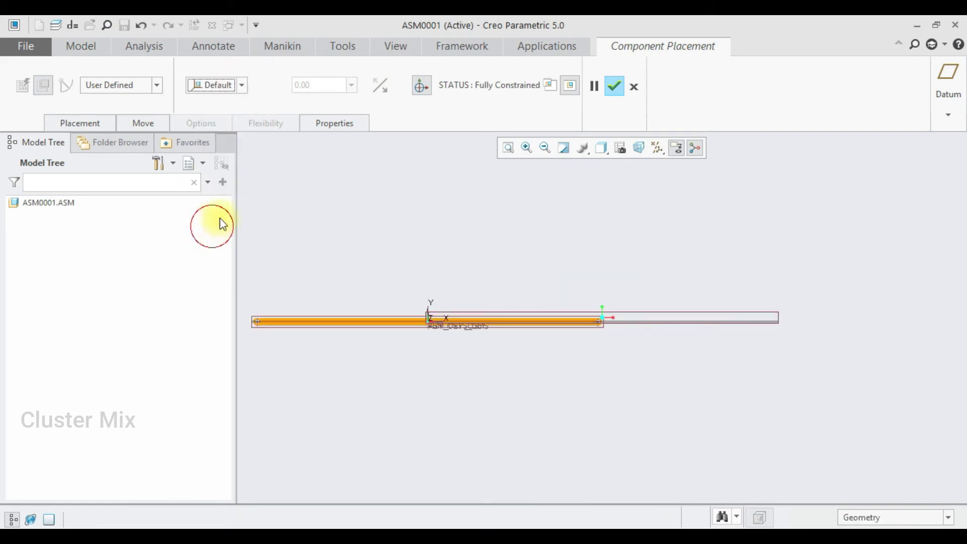
pyautogui.click(615, 86)
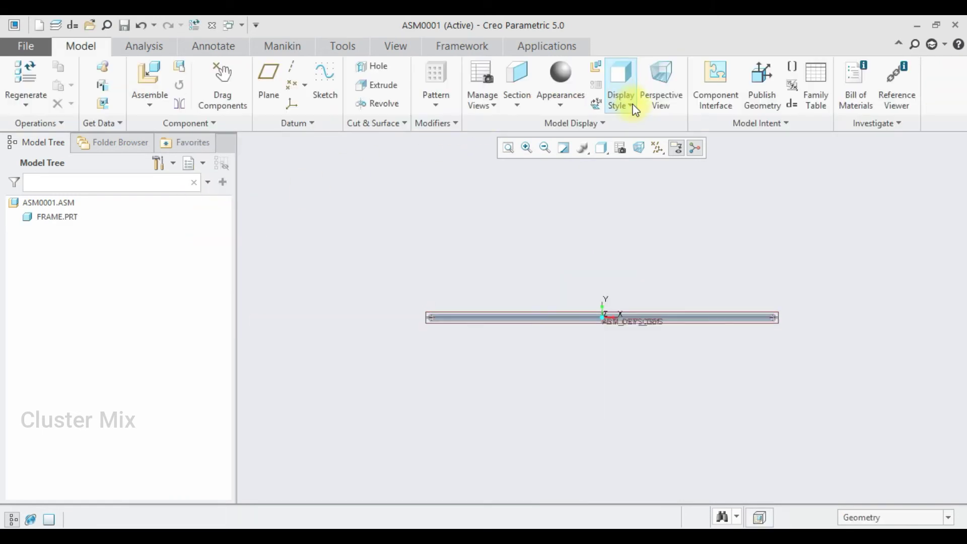
# Apply a red appearance to FRAME.PRT
pyautogui.click(561, 104)
pyautogui.click(554, 233)
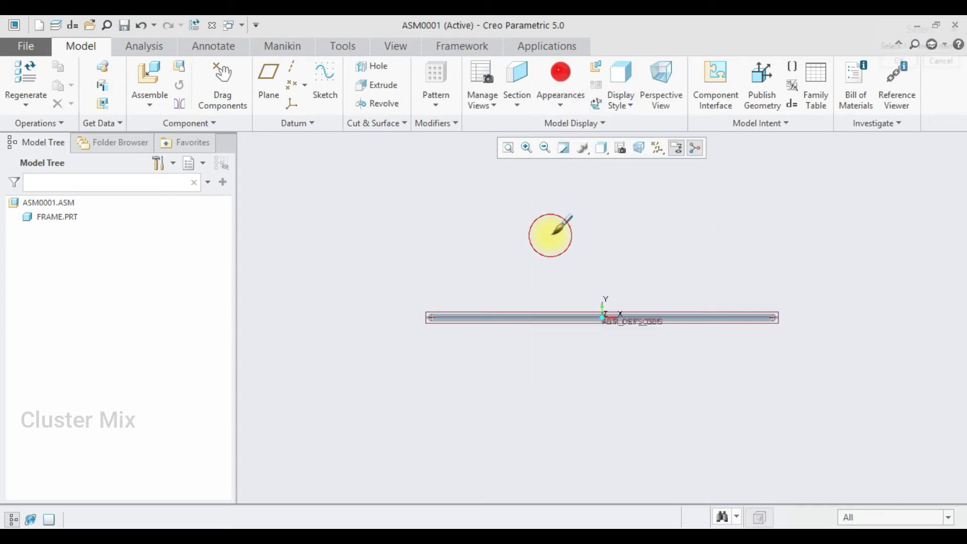
pyautogui.click(58, 217)
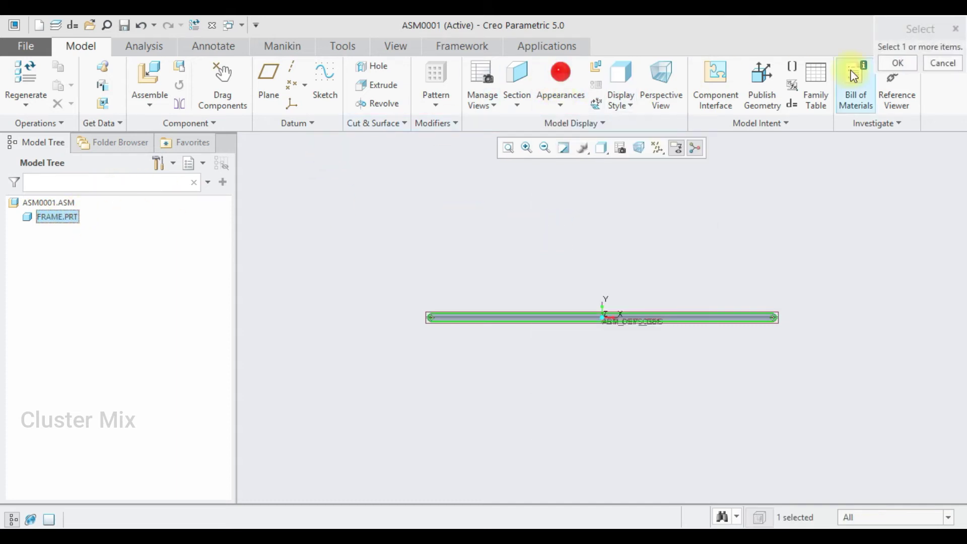
pyautogui.click(899, 64)
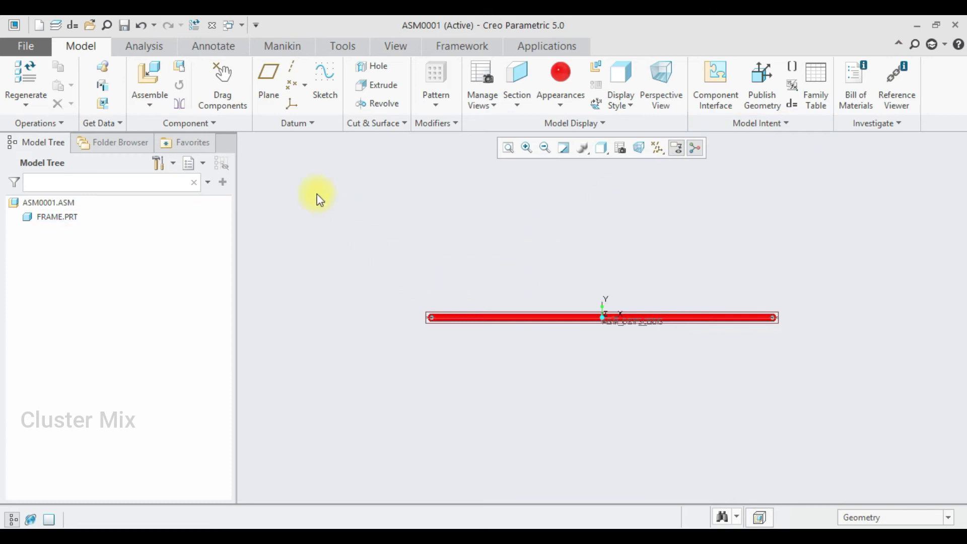
# Bring crank.prt into the assembly and set its connection type to Pin
pyautogui.click(151, 76)
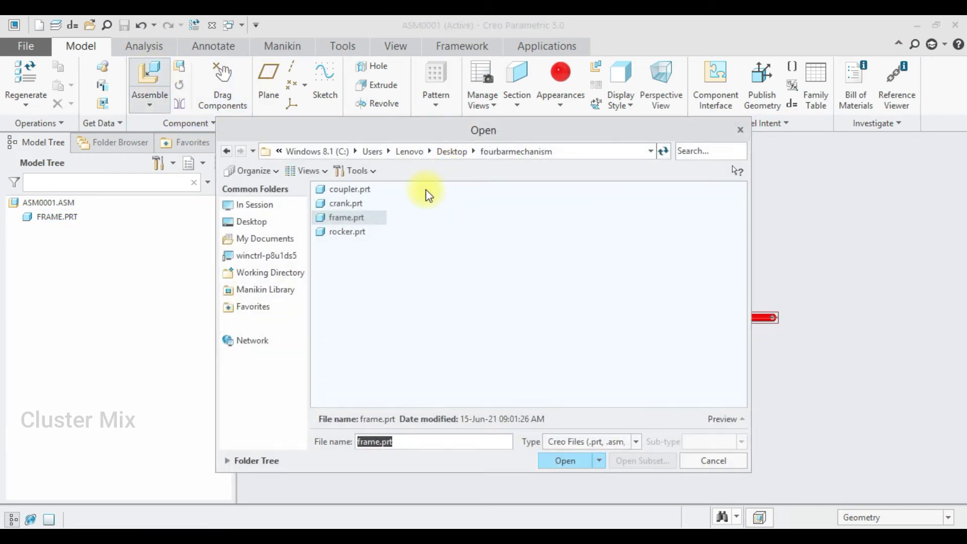
pyautogui.click(345, 234)
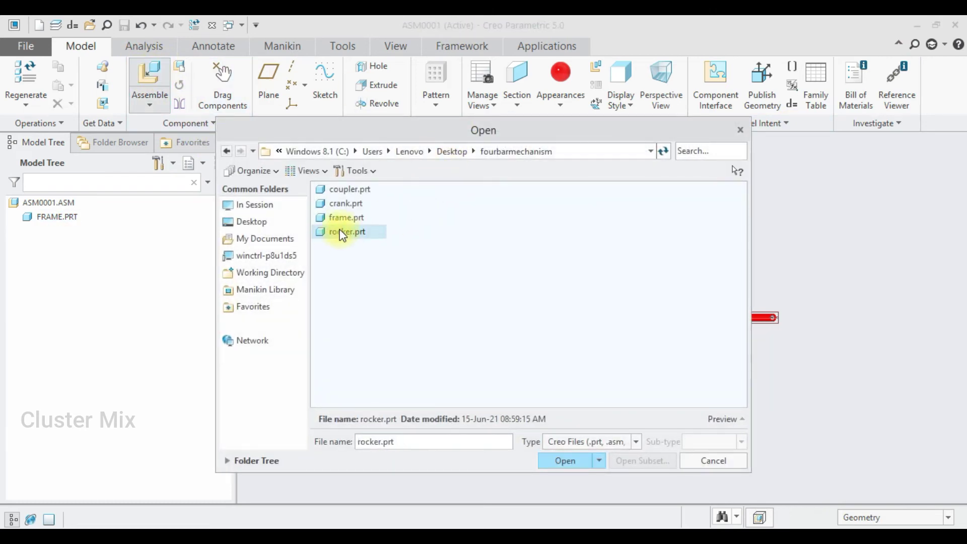
pyautogui.doubleClick(347, 203)
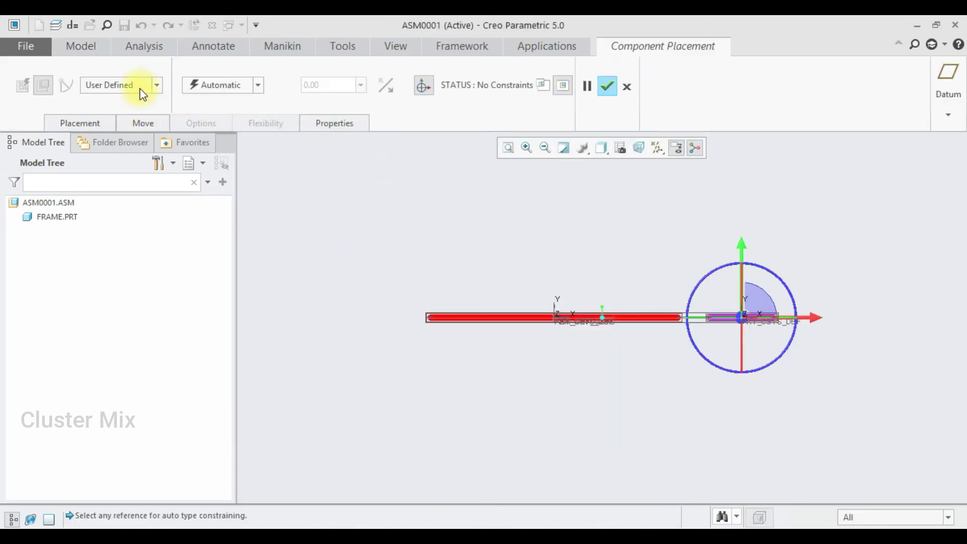
pyautogui.click(140, 89)
pyautogui.click(110, 126)
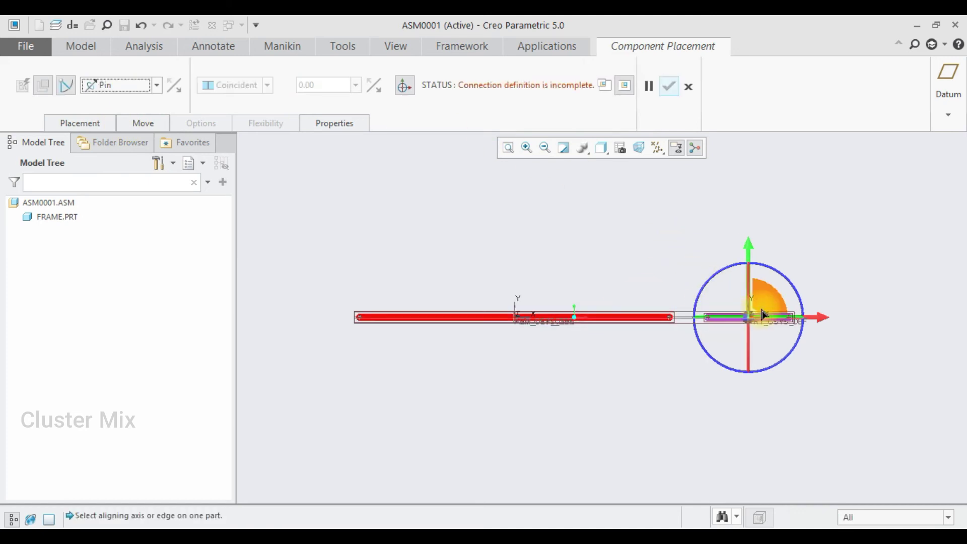
# Align the axis of the crank's end hole with the hole axis at the near end of the frame
pyautogui.moveTo(749, 318); pyautogui.dragTo(346, 263)
pyautogui.scroll(3, 361, 333)
pyautogui.moveTo(370, 325); pyautogui.dragTo(512, 272, button='middle')
pyautogui.scroll(3, 514, 274)
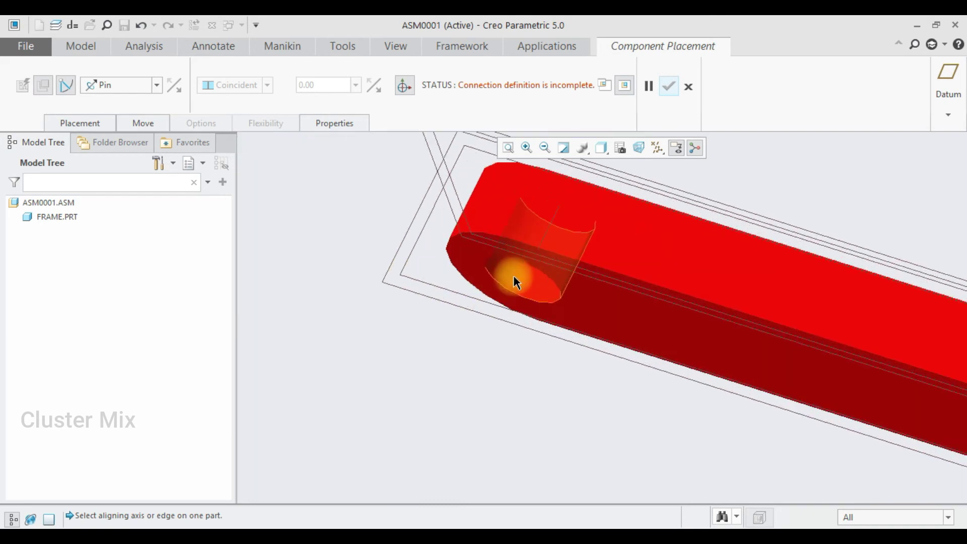
pyautogui.click(529, 284)
pyautogui.scroll(-3, 528, 281)
pyautogui.moveTo(582, 336); pyautogui.dragTo(597, 280, button='middle')
pyautogui.scroll(4, 645, 312)
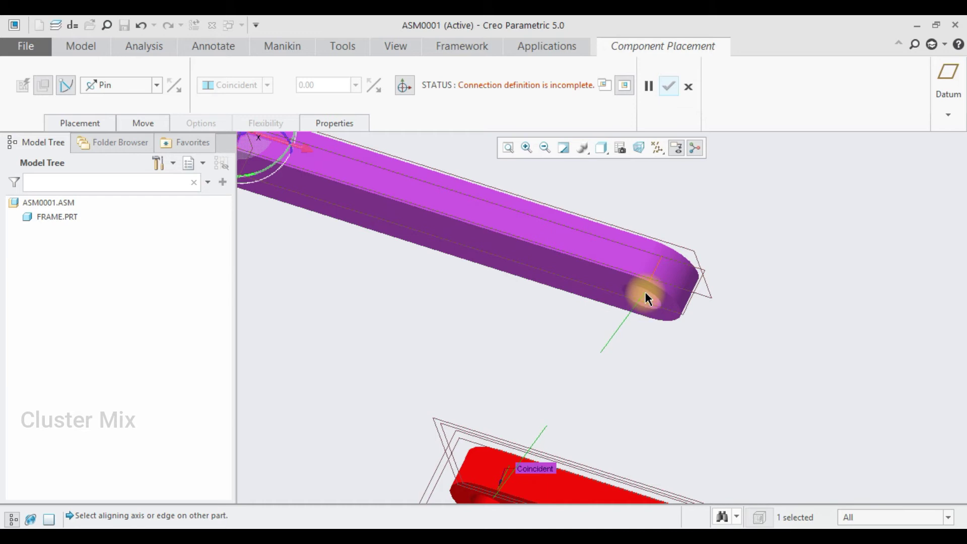
pyautogui.click(645, 292)
pyautogui.scroll(-3, 509, 270)
# Pull the crank clear of the frame, make their flat side faces coincident for the pin translation, and accept the placement
pyautogui.moveTo(342, 347); pyautogui.dragTo(406, 296)
pyautogui.scroll(-2, 523, 307)
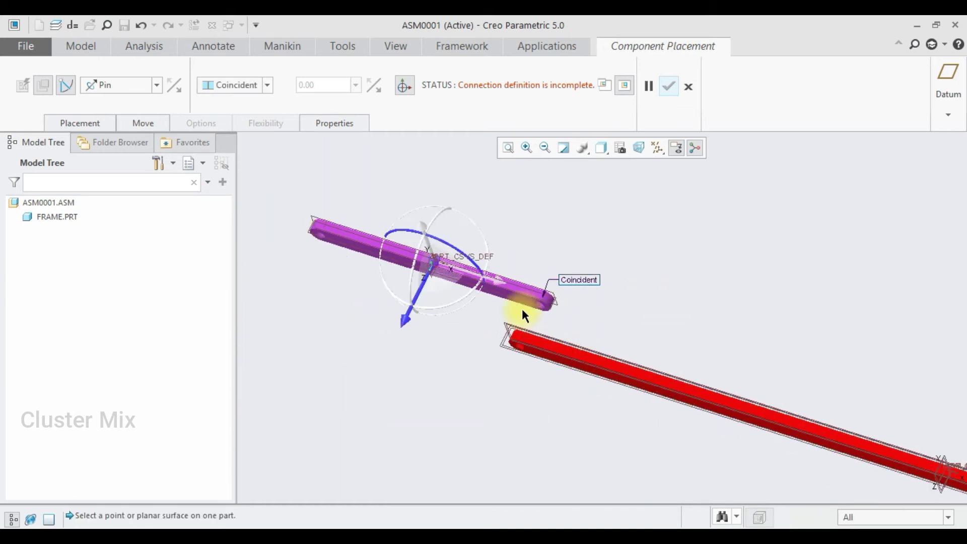
pyautogui.scroll(4, 511, 274)
pyautogui.click(510, 274)
pyautogui.scroll(-2, 657, 299)
pyautogui.moveTo(627, 315)
pyautogui.mouseDown(button='middle')
pyautogui.moveTo(613, 332)
pyautogui.moveTo(618, 315)
pyautogui.mouseUp(button='middle')
pyautogui.scroll(3, 779, 207)
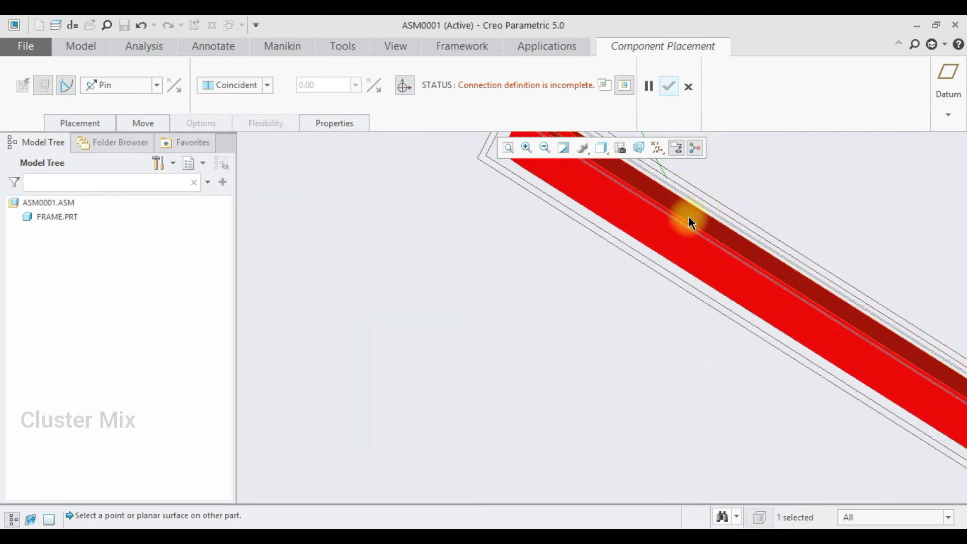
pyautogui.click(688, 217)
pyautogui.scroll(-5, 529, 305)
pyautogui.moveTo(529, 304); pyautogui.dragTo(540, 230, button='middle')
pyautogui.moveTo(443, 352); pyautogui.dragTo(650, 415)
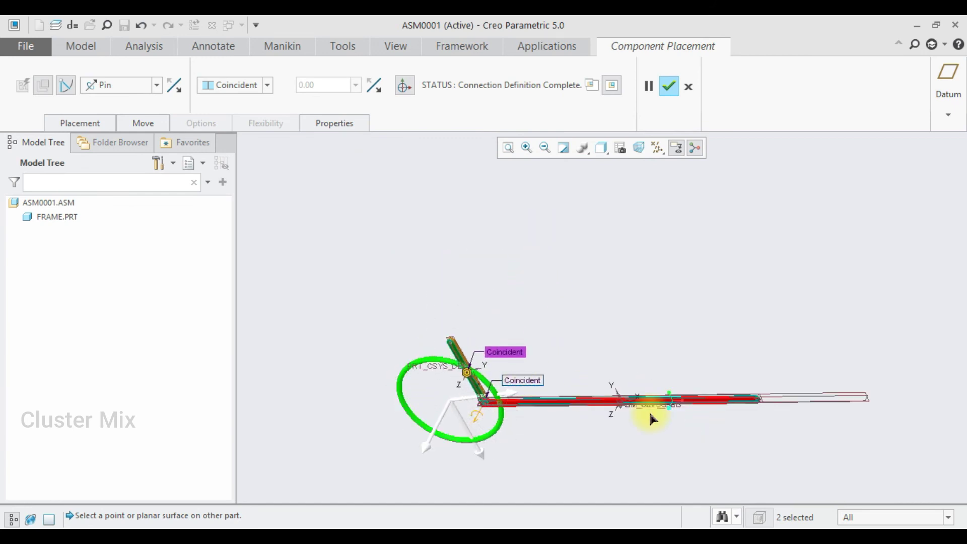
pyautogui.click(670, 88)
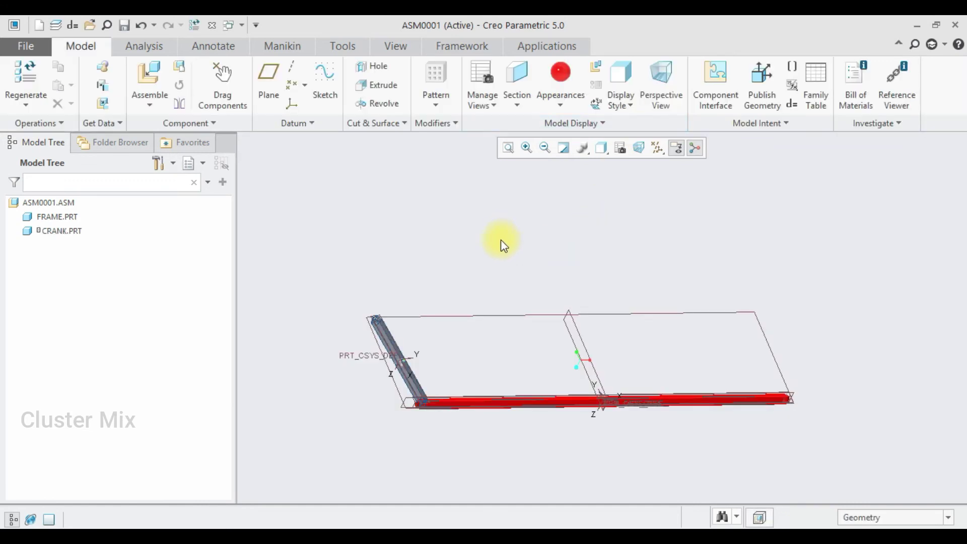
# Bring coupler.prt from the fourbarmechanism folder into the assembly with a Pin connection
pyautogui.scroll(3, 453, 243)
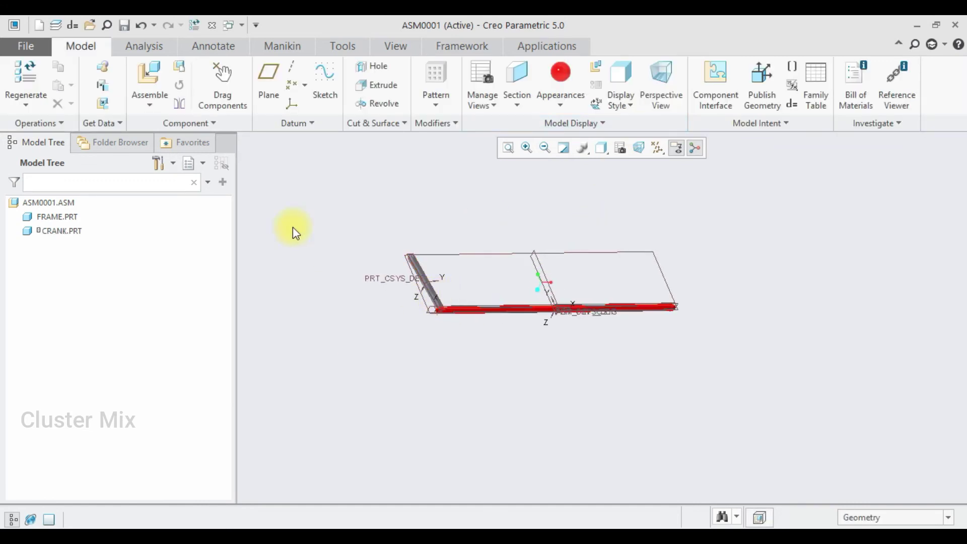
pyautogui.click(146, 74)
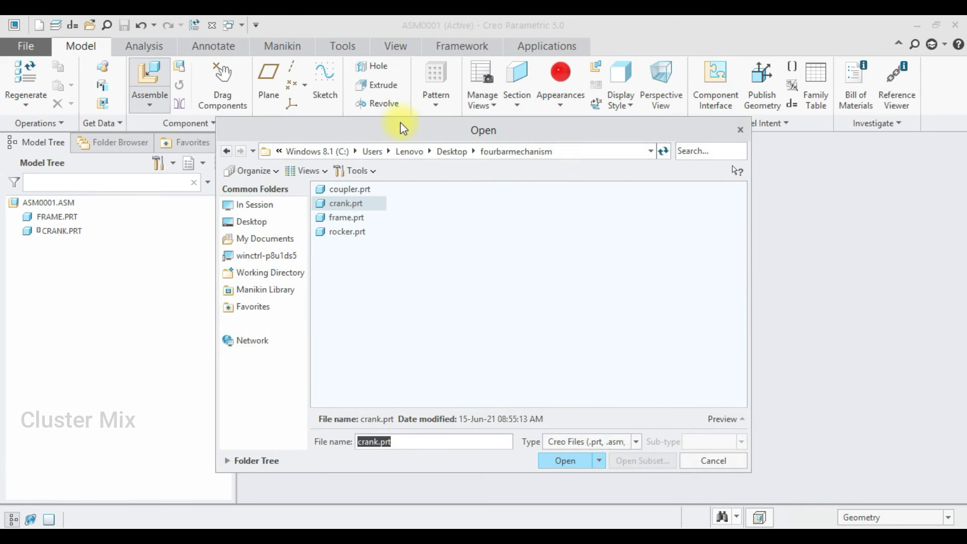
pyautogui.doubleClick(349, 189)
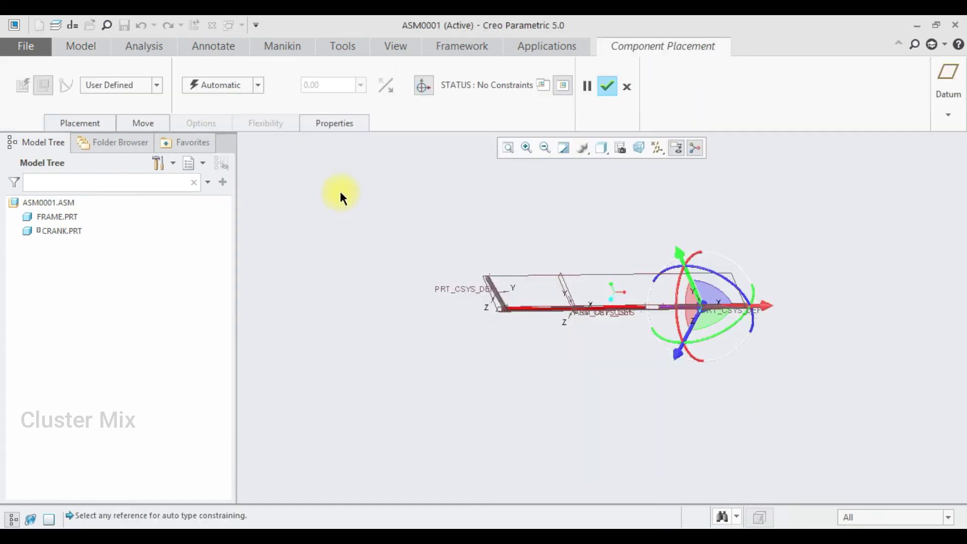
pyautogui.click(126, 91)
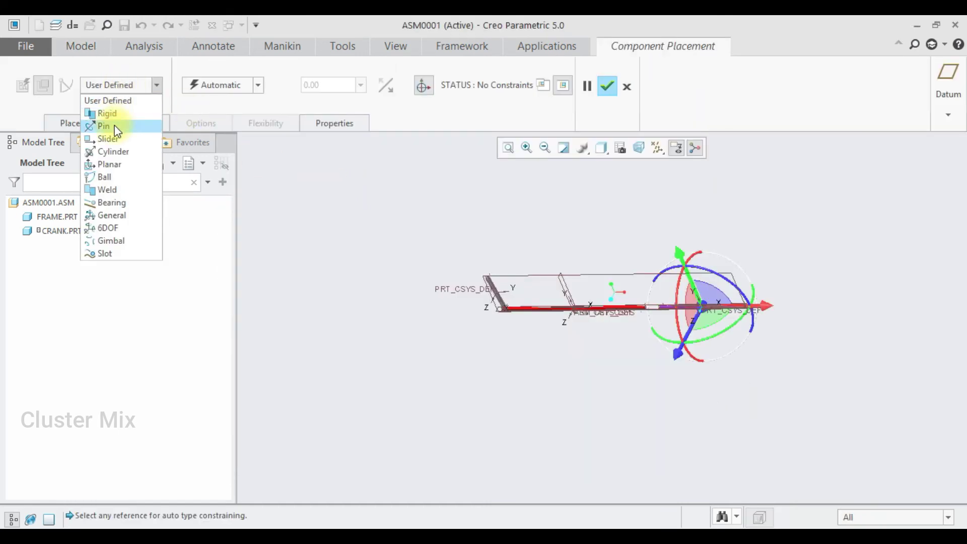
pyautogui.click(108, 124)
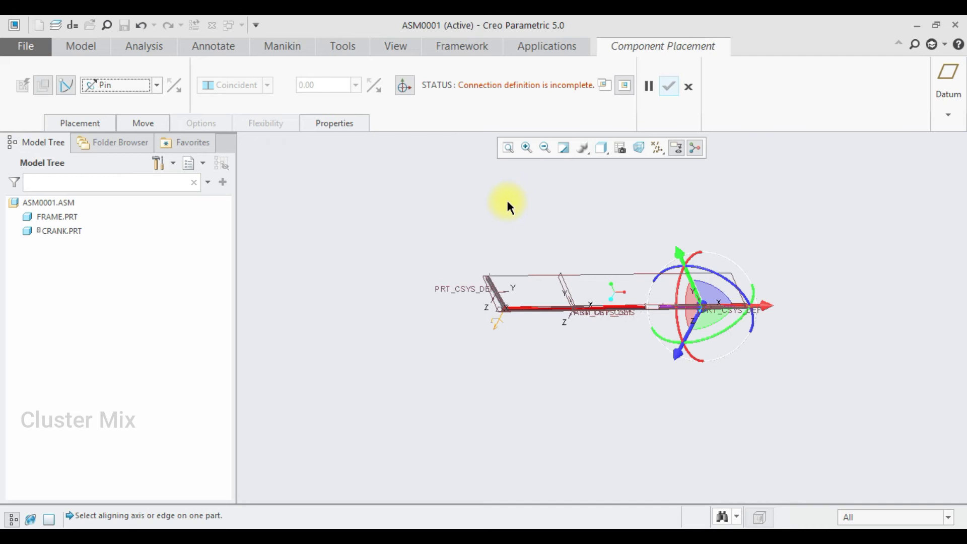
# Align the axis of the coupler's end hole with the hole axis at the crank's free end
pyautogui.scroll(6, 494, 238)
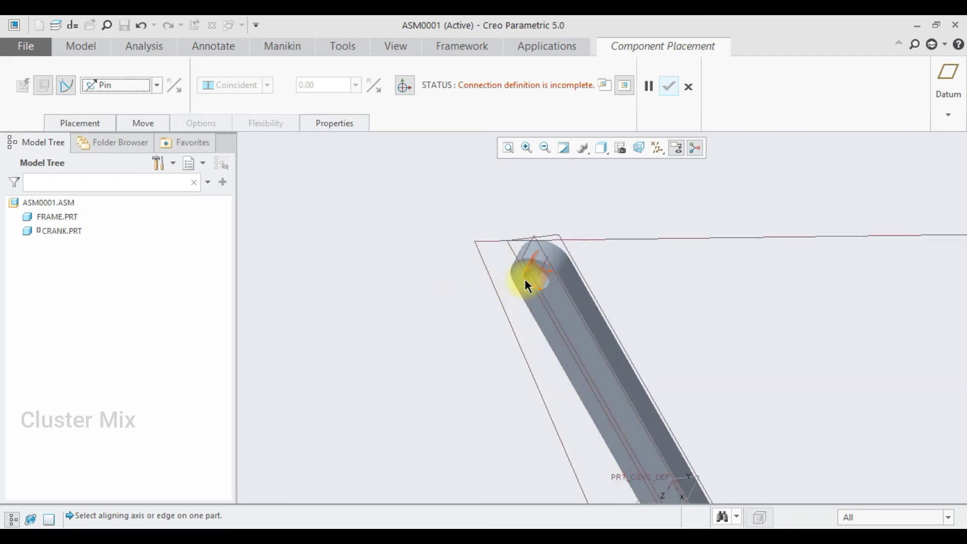
pyautogui.scroll(2, 534, 275)
pyautogui.click(554, 272)
pyautogui.scroll(-6, 458, 295)
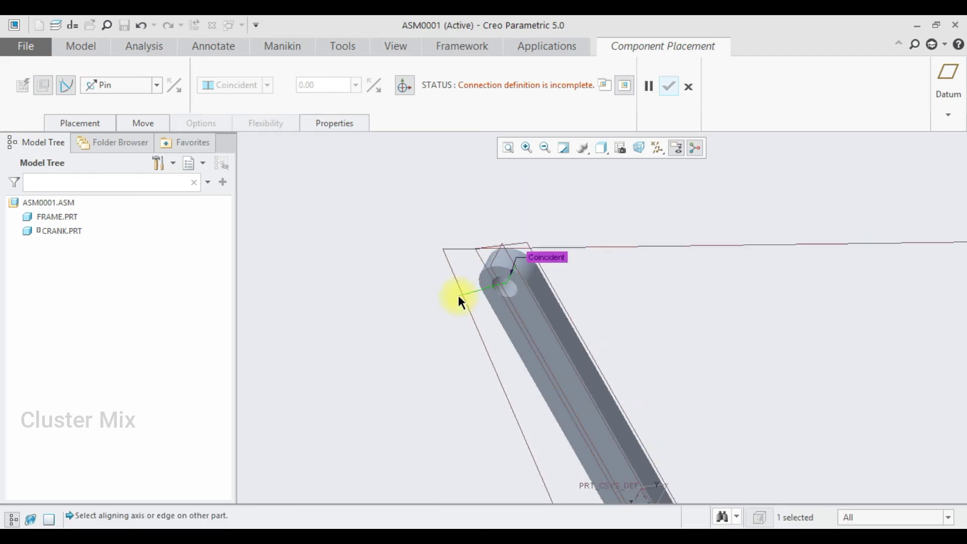
pyautogui.scroll(6, 718, 319)
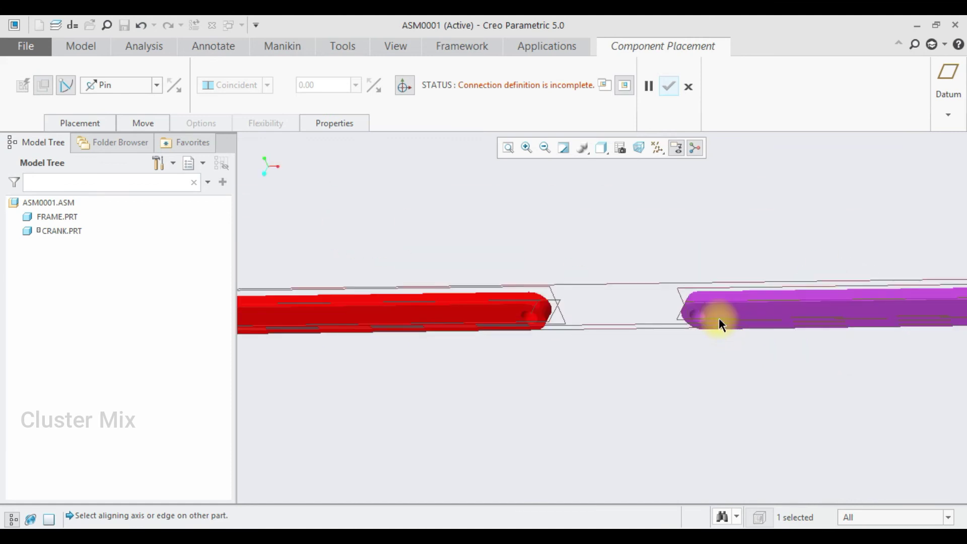
pyautogui.click(686, 270)
pyautogui.scroll(-6, 685, 304)
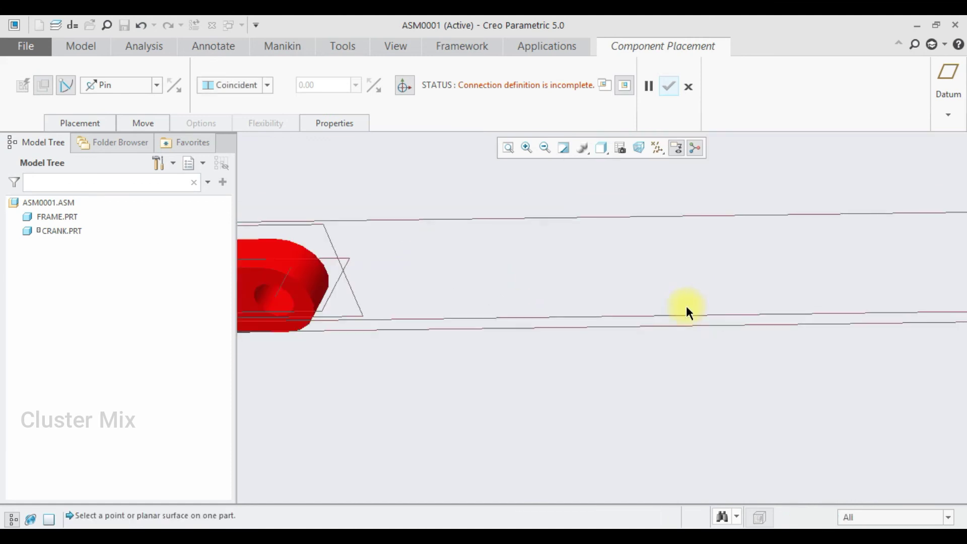
# Move the coupler away from the crank, make their flat side faces coincident for the pin translation, and accept the placement
pyautogui.scroll(6, 412, 312)
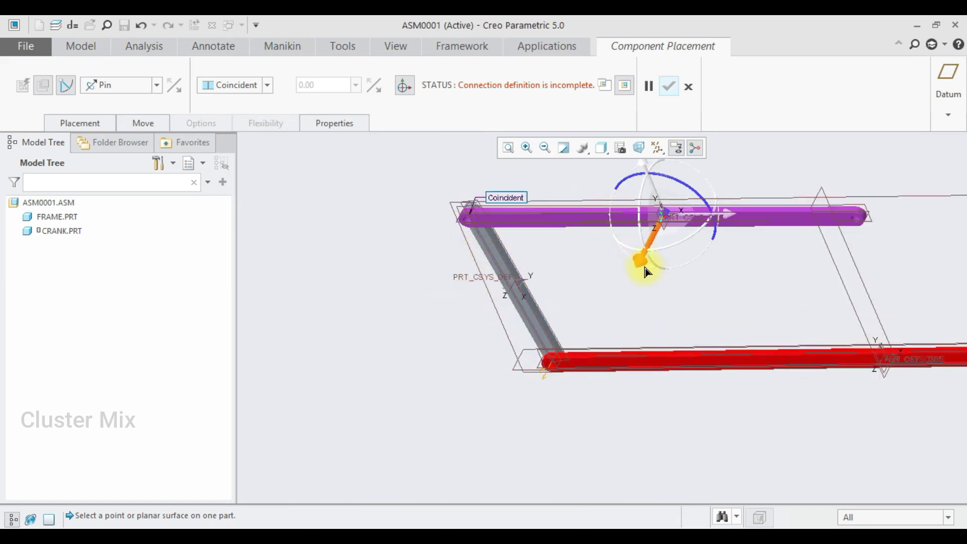
pyautogui.moveTo(638, 264); pyautogui.dragTo(615, 307)
pyautogui.scroll(4, 490, 214)
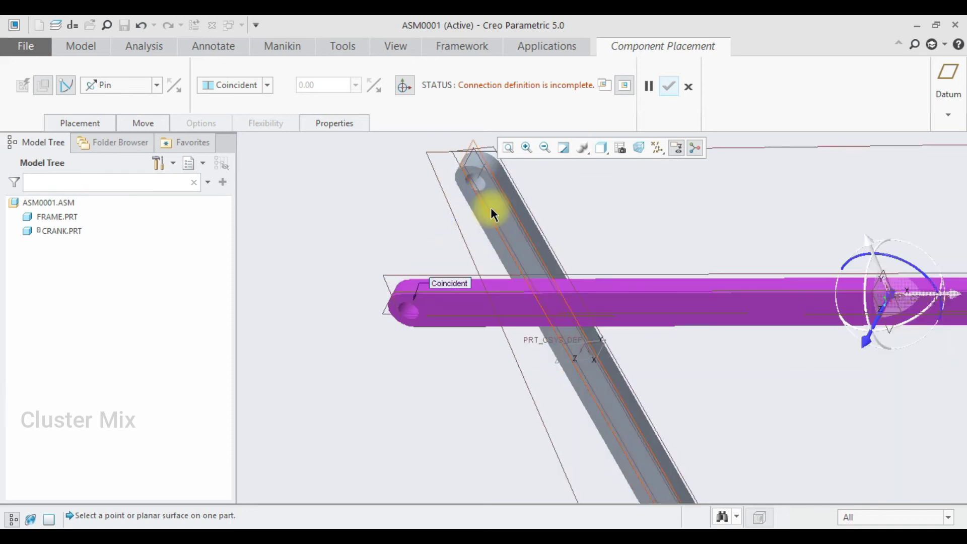
pyautogui.click(511, 212)
pyautogui.scroll(-4, 569, 231)
pyautogui.moveTo(636, 196)
pyautogui.mouseDown(button='middle')
pyautogui.moveTo(572, 244)
pyautogui.moveTo(591, 277)
pyautogui.moveTo(652, 194)
pyautogui.mouseUp(button='middle')
pyautogui.scroll(3, 655, 211)
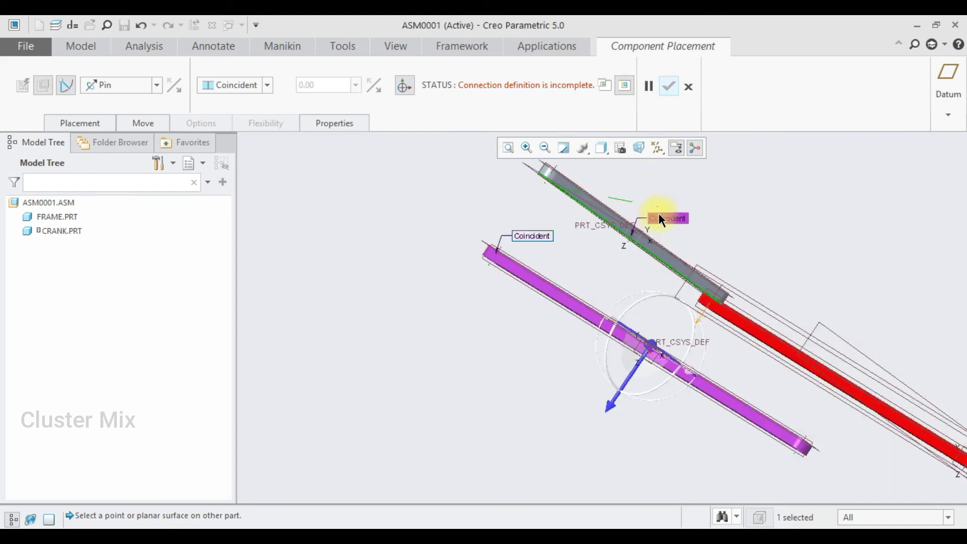
pyautogui.scroll(2, 520, 256)
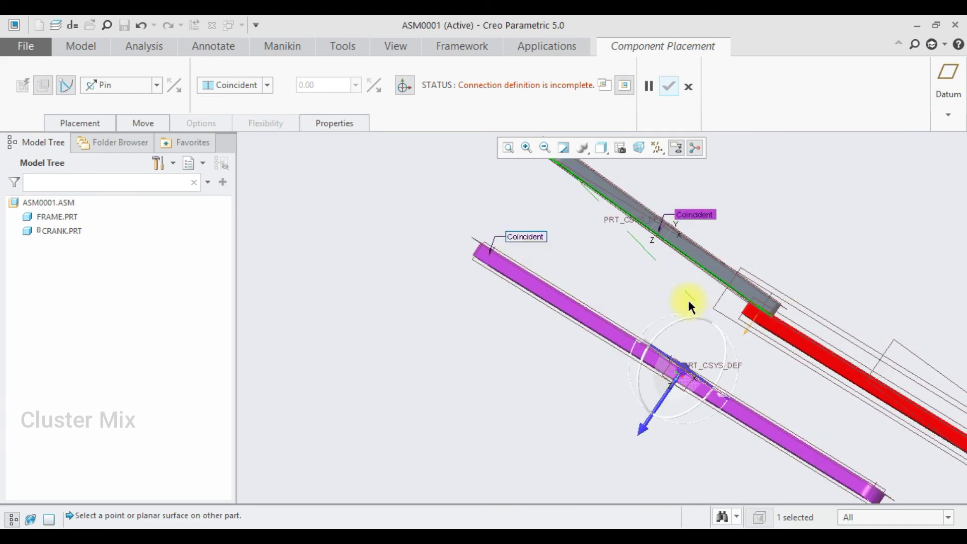
pyautogui.scroll(-4, 685, 292)
pyautogui.moveTo(707, 329); pyautogui.dragTo(778, 259, button='middle')
pyautogui.scroll(2, 826, 227)
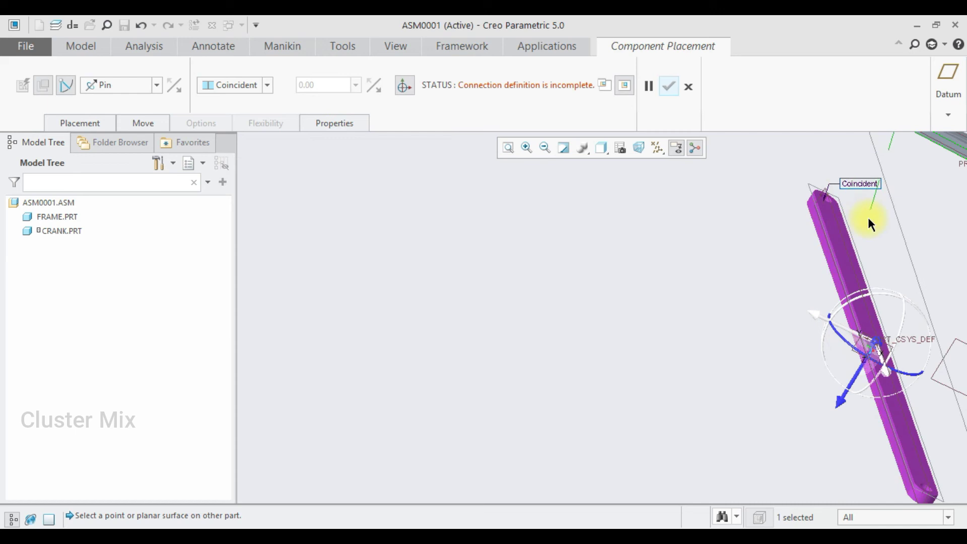
pyautogui.click(838, 249)
pyautogui.scroll(-3, 718, 265)
pyautogui.moveTo(718, 265); pyautogui.dragTo(575, 282, button='middle')
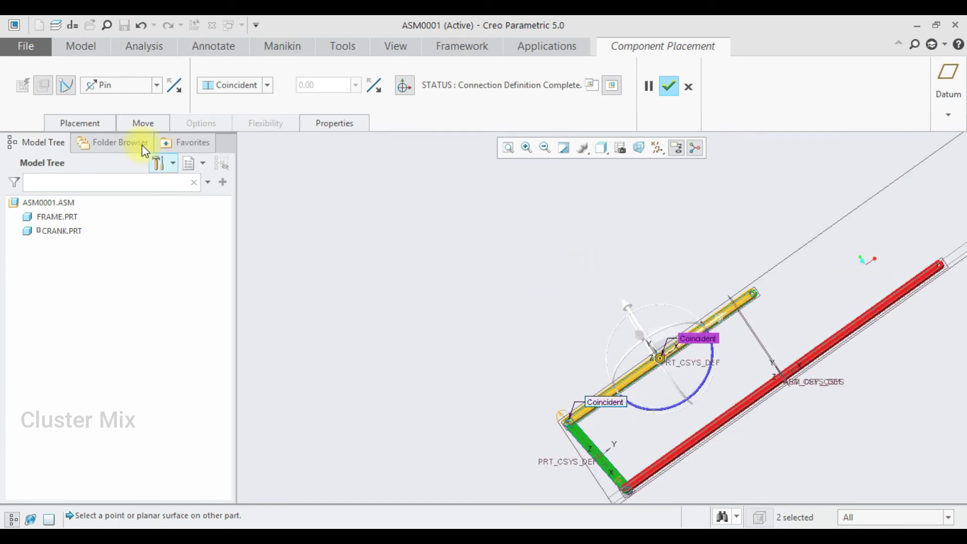
pyautogui.click(668, 87)
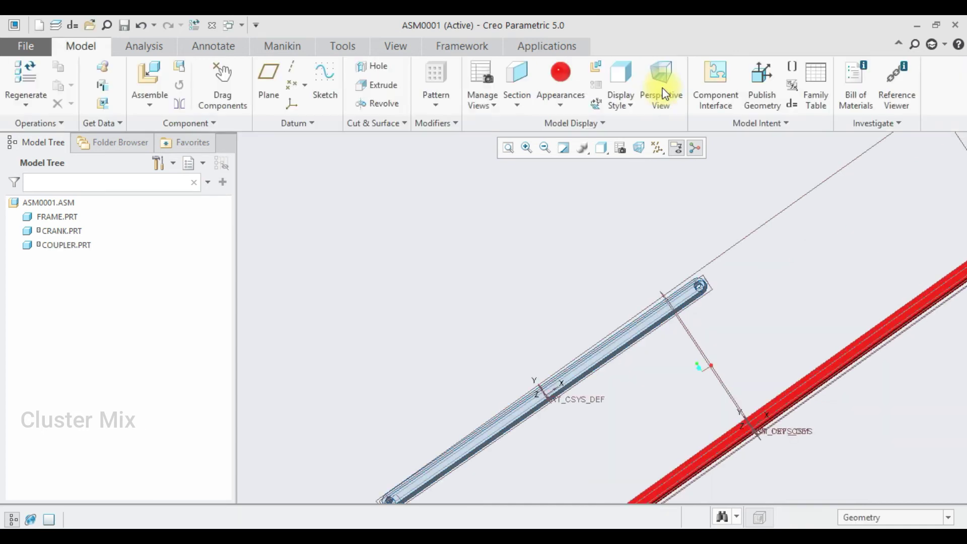
# Bring rocker.prt from the fourbarmechanism folder into the assembly with a Pin connection
pyautogui.click(154, 70)
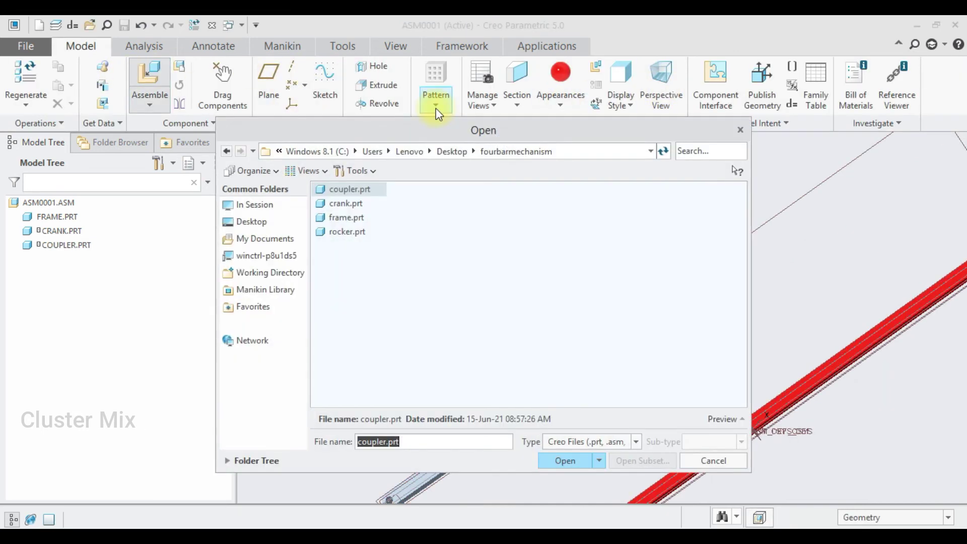
pyautogui.doubleClick(351, 230)
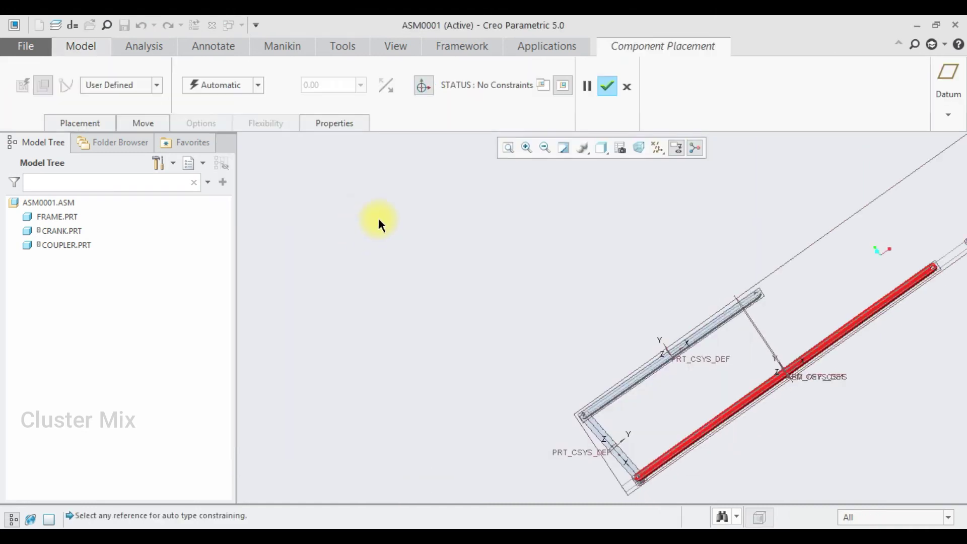
pyautogui.click(101, 86)
pyautogui.click(107, 120)
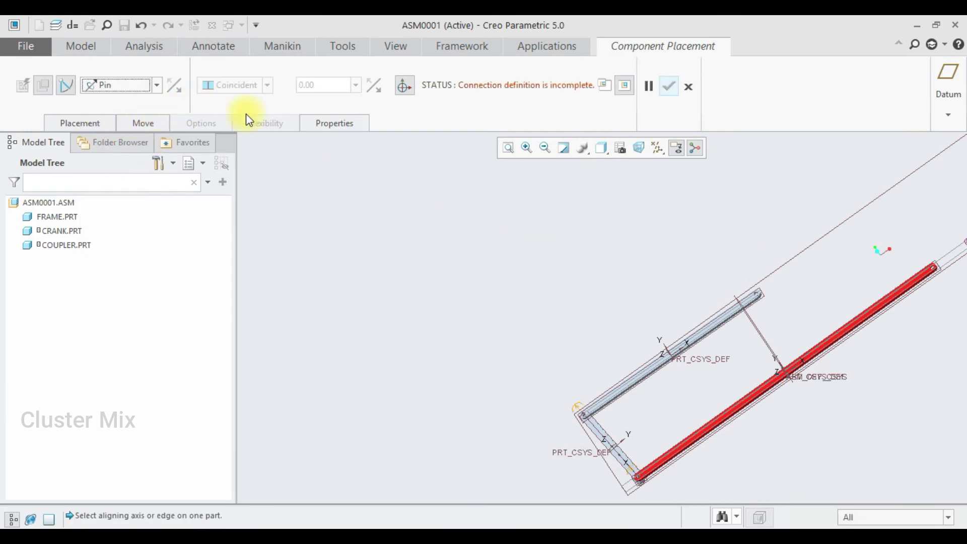
# Align the axis of the rocker's end hole with the hole axis at the frame's free end
pyautogui.scroll(-5, 367, 173)
pyautogui.scroll(4, 579, 267)
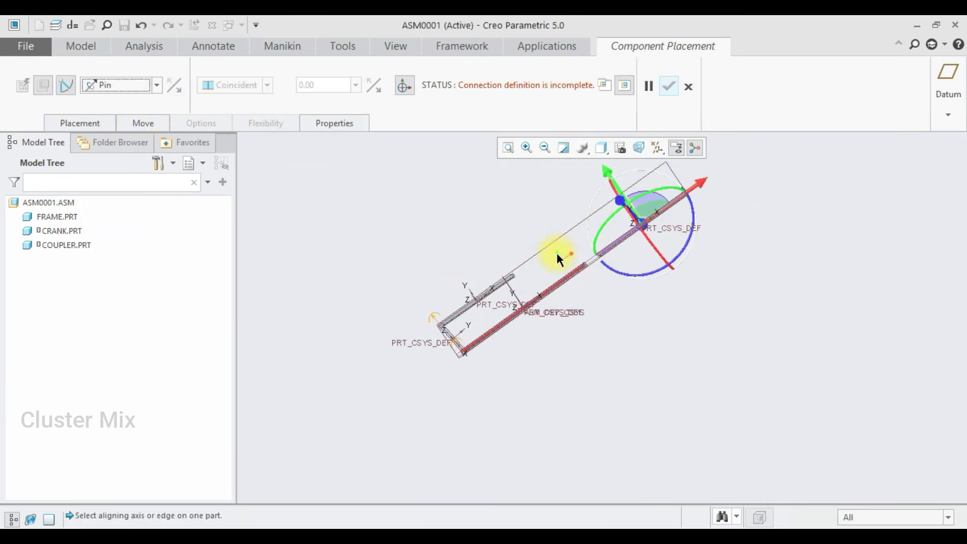
pyautogui.scroll(5, 577, 246)
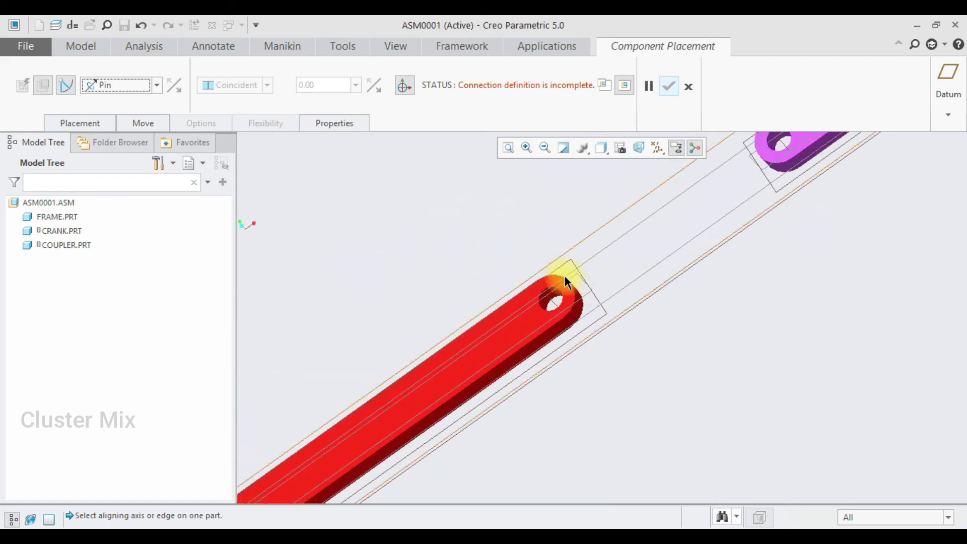
pyautogui.click(554, 298)
pyautogui.scroll(-3, 621, 268)
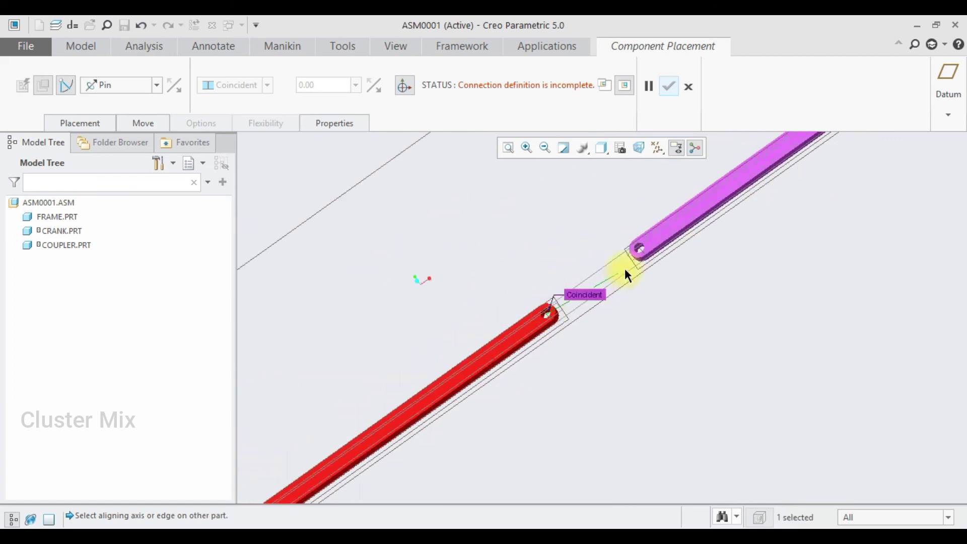
pyautogui.scroll(5, 640, 252)
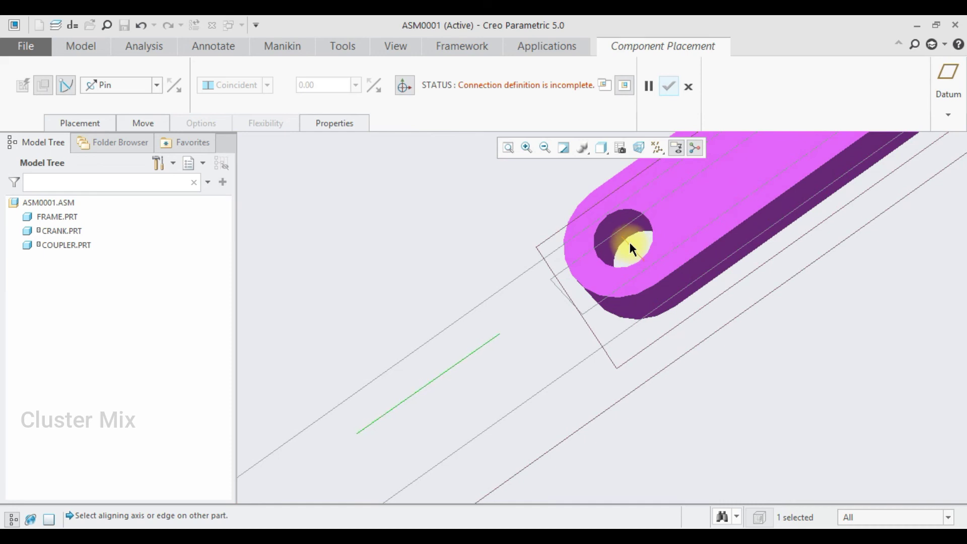
pyautogui.click(628, 245)
pyautogui.scroll(-3, 605, 267)
# Move the rocker clear of the frame and make their flat side faces coincident to define the pin translation
pyautogui.moveTo(585, 313); pyautogui.dragTo(625, 304, button='middle')
pyautogui.moveTo(629, 233); pyautogui.dragTo(676, 246)
pyautogui.scroll(5, 559, 315)
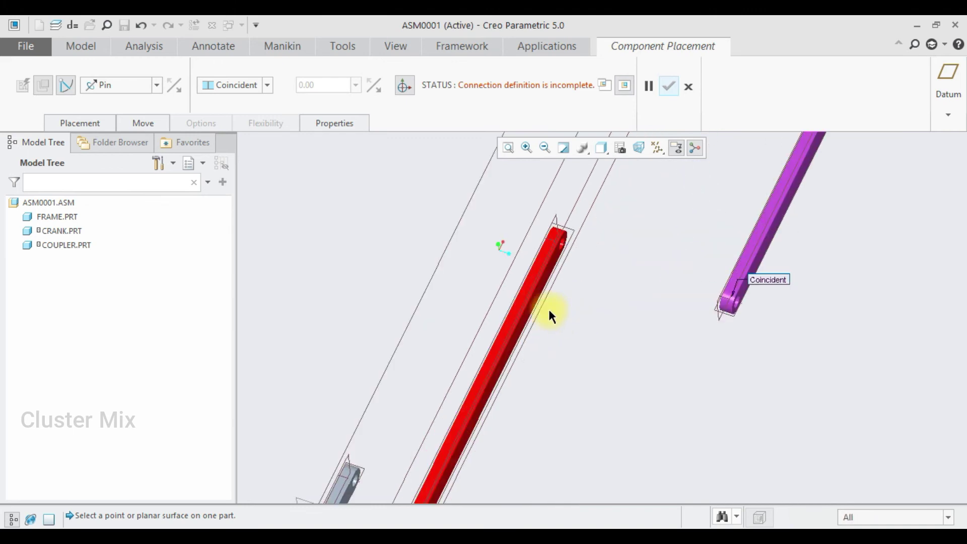
pyautogui.click(566, 237)
pyautogui.moveTo(567, 243); pyautogui.dragTo(599, 236, button='middle')
pyautogui.click(600, 236)
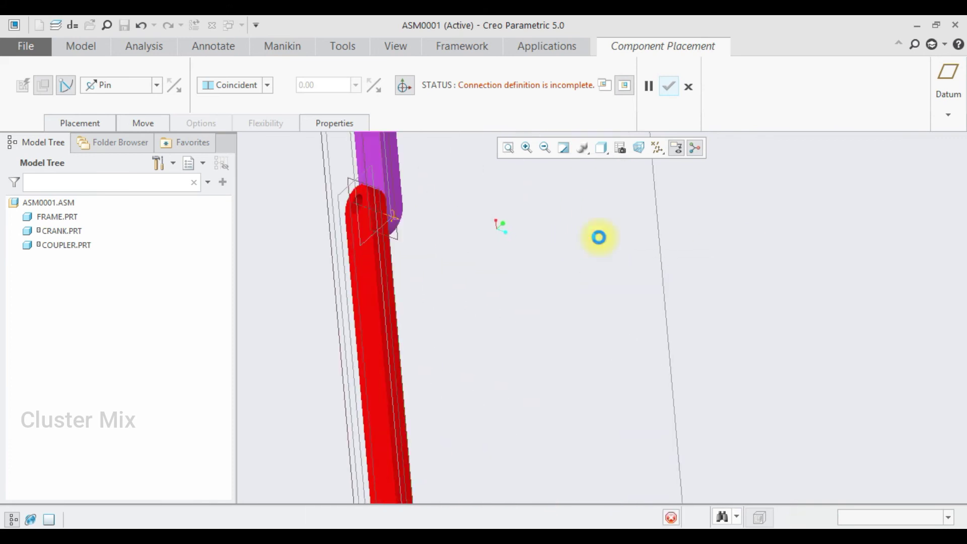
pyautogui.moveTo(540, 310); pyautogui.dragTo(593, 303, button='middle')
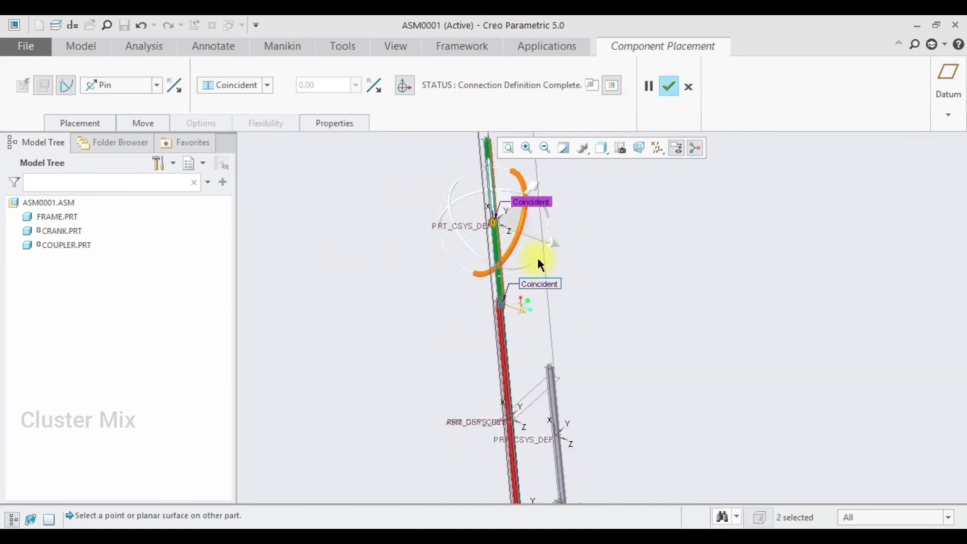
pyautogui.moveTo(627, 290); pyautogui.dragTo(564, 254, button='middle')
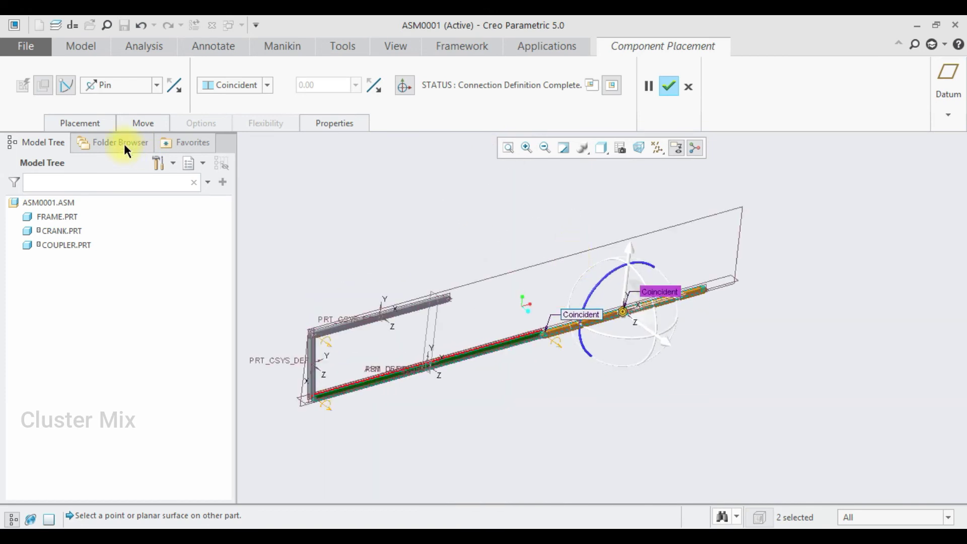
# Add a second Pin connection set to the rocker's placement for joining it to the coupler
pyautogui.click(82, 125)
pyautogui.click(81, 258)
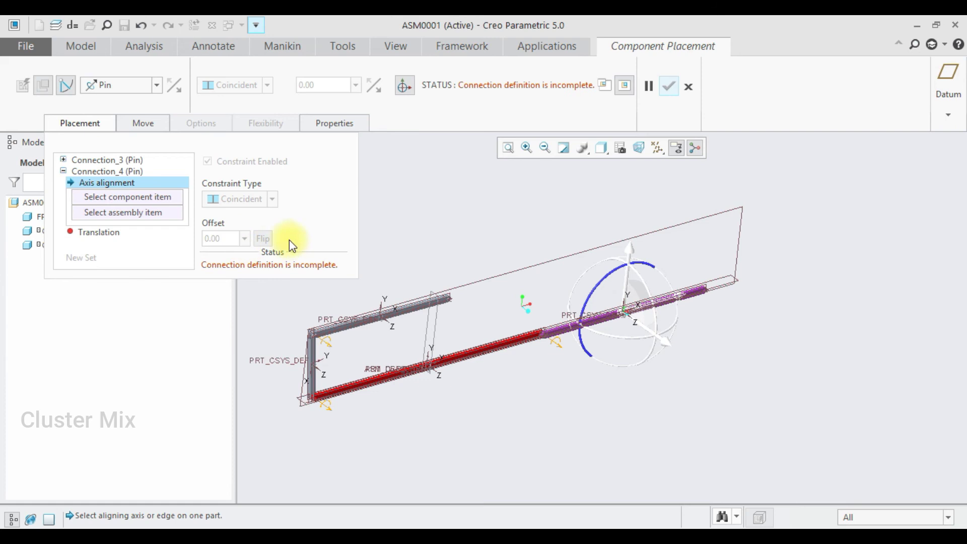
pyautogui.scroll(-5, 449, 301)
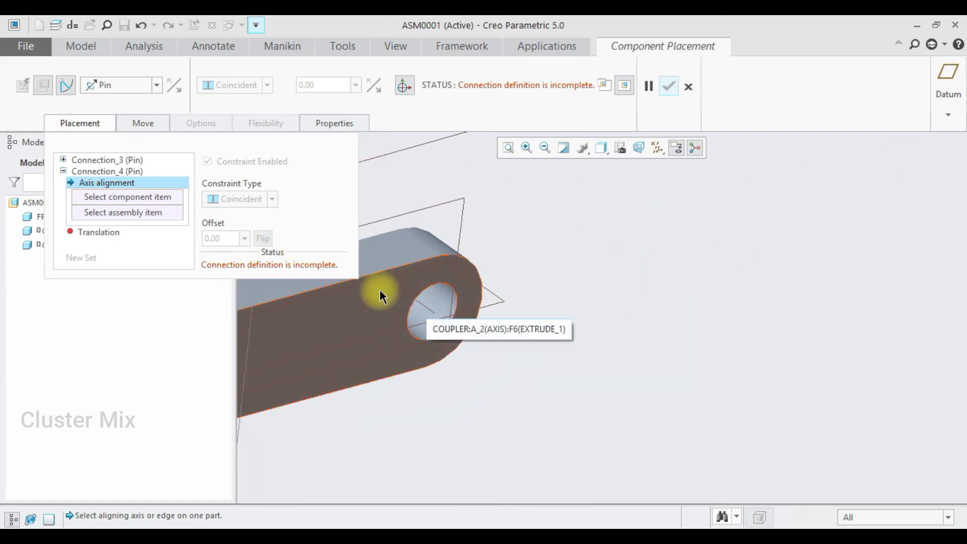
# Align the axis of the coupler's free-end hole with the axis of the rocker's open end hole in the second Pin connection
pyautogui.click(434, 316)
pyautogui.scroll(5, 428, 312)
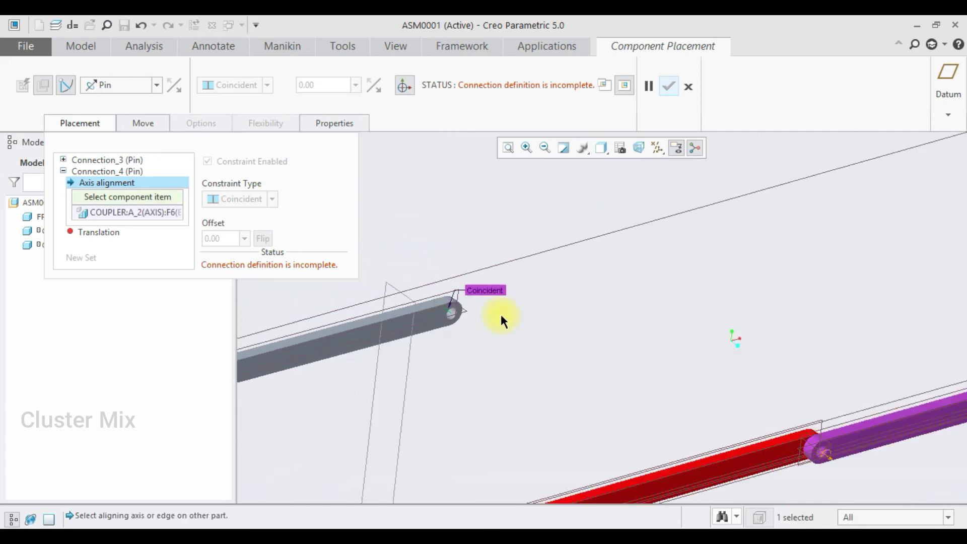
pyautogui.scroll(-6, 778, 312)
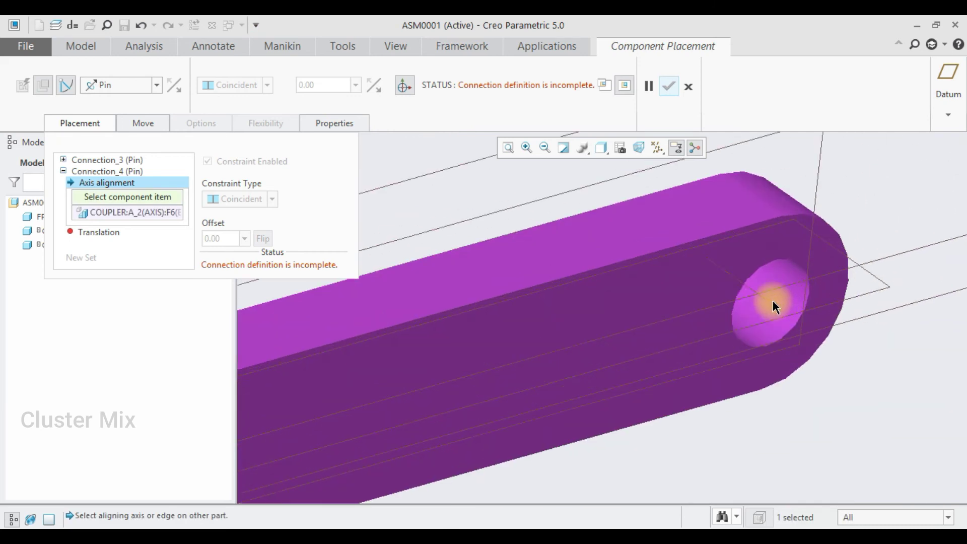
pyautogui.click(765, 299)
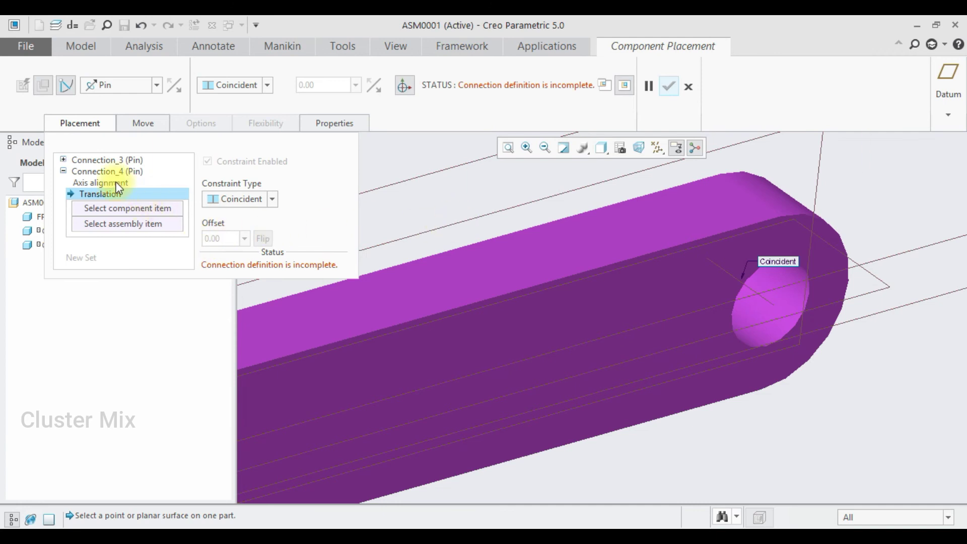
# Make the coupler's and rocker's flat side faces coincident as the second pin's translation and accept the rocker placement
pyautogui.scroll(6, 503, 242)
pyautogui.scroll(-5, 540, 244)
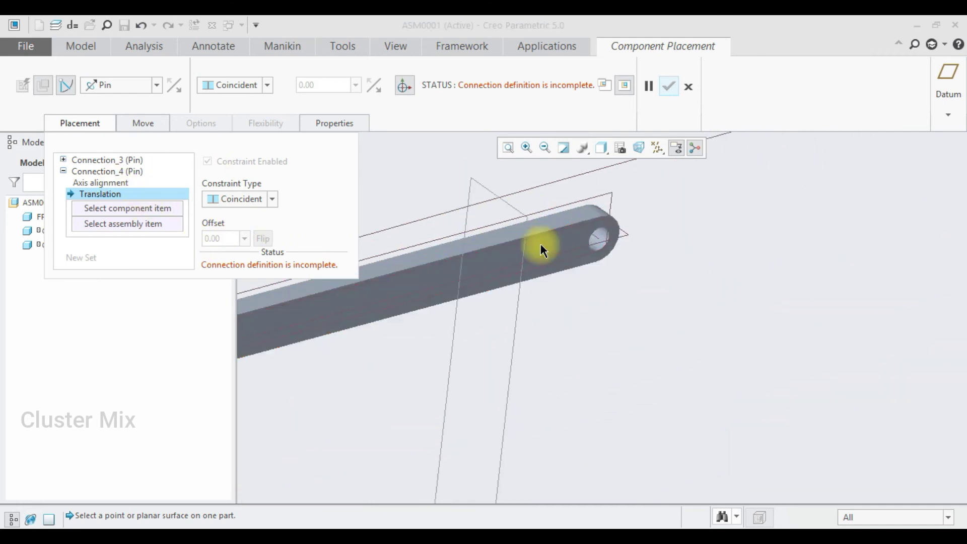
pyautogui.click(573, 240)
pyautogui.scroll(3, 655, 264)
pyautogui.moveTo(679, 267); pyautogui.dragTo(794, 212, button='middle')
pyautogui.scroll(-6, 751, 223)
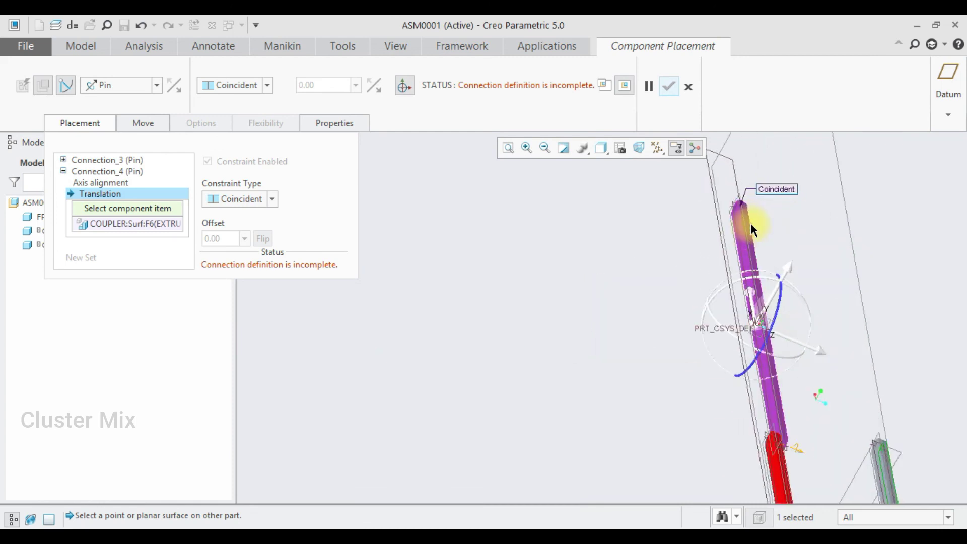
pyautogui.click(739, 195)
pyautogui.scroll(4, 685, 214)
pyautogui.moveTo(745, 356); pyautogui.dragTo(626, 287, button='middle')
pyautogui.scroll(-6, 616, 287)
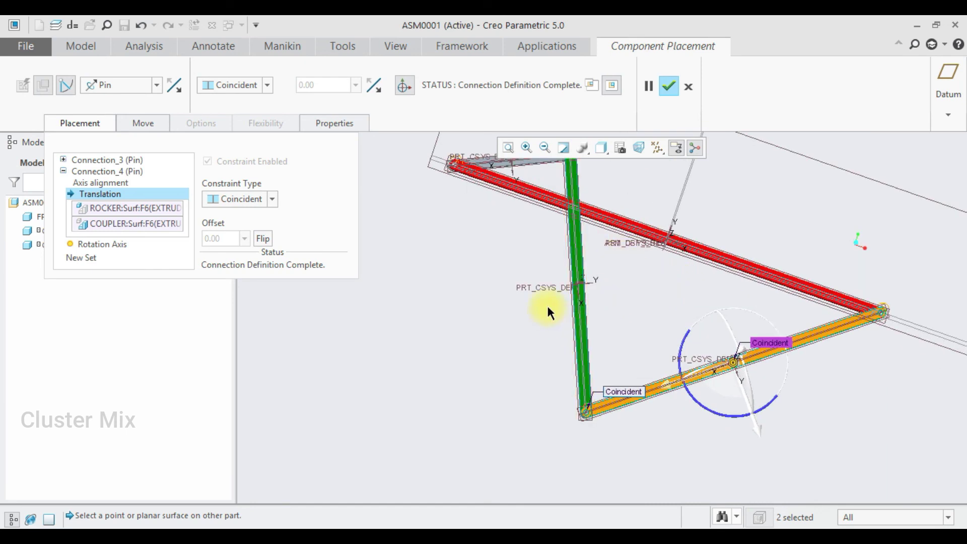
pyautogui.scroll(5, 605, 307)
pyautogui.middleClick(637, 285)
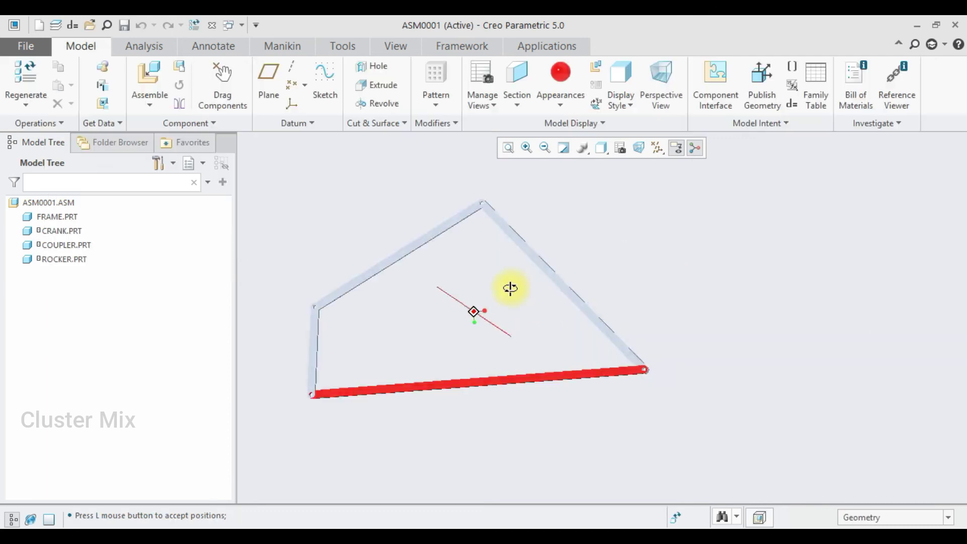
# Test the closed linkage's motion by moving the crank with Drag Components, and leave the drag mode
pyautogui.scroll(-2, 310, 388)
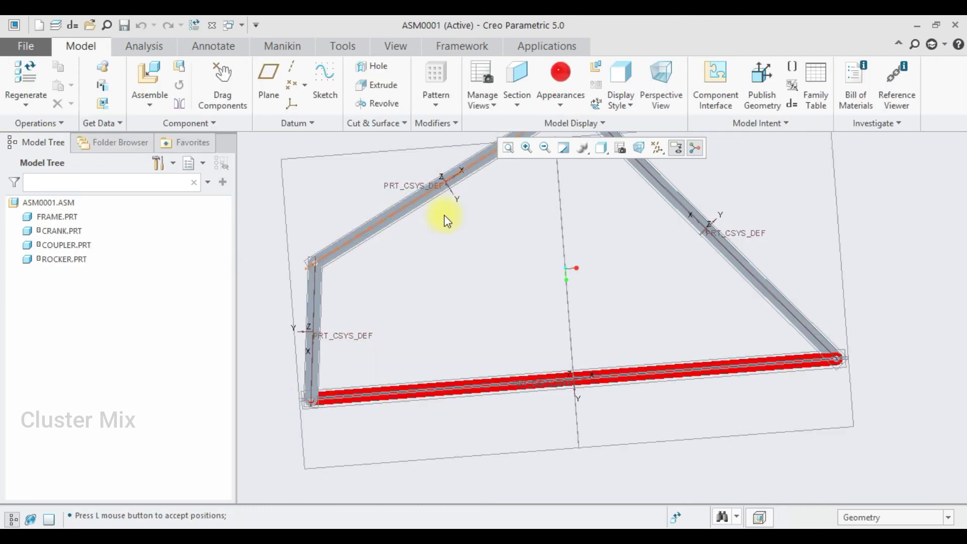
pyautogui.scroll(1, 437, 276)
pyautogui.click(222, 81)
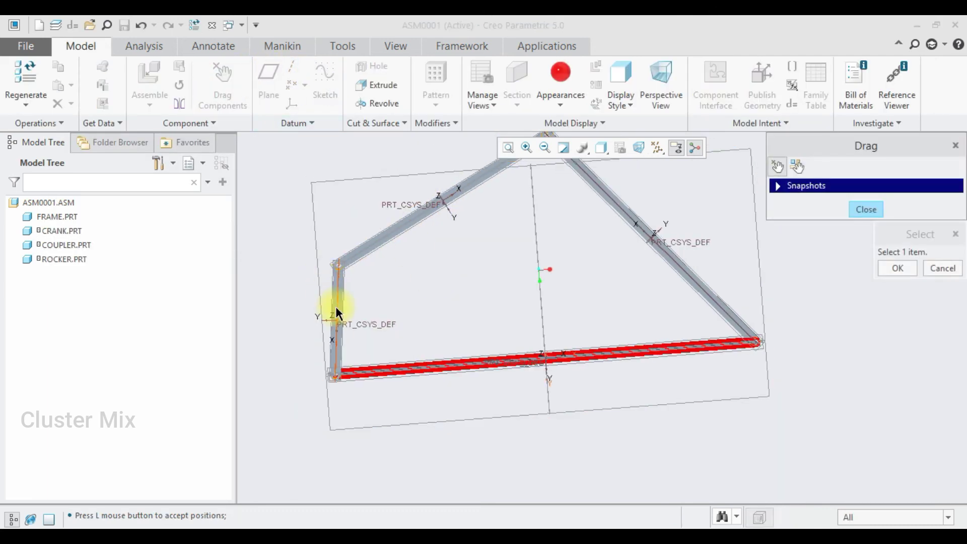
pyautogui.scroll(-3, 337, 305)
pyautogui.click(342, 292)
pyautogui.scroll(3, 361, 298)
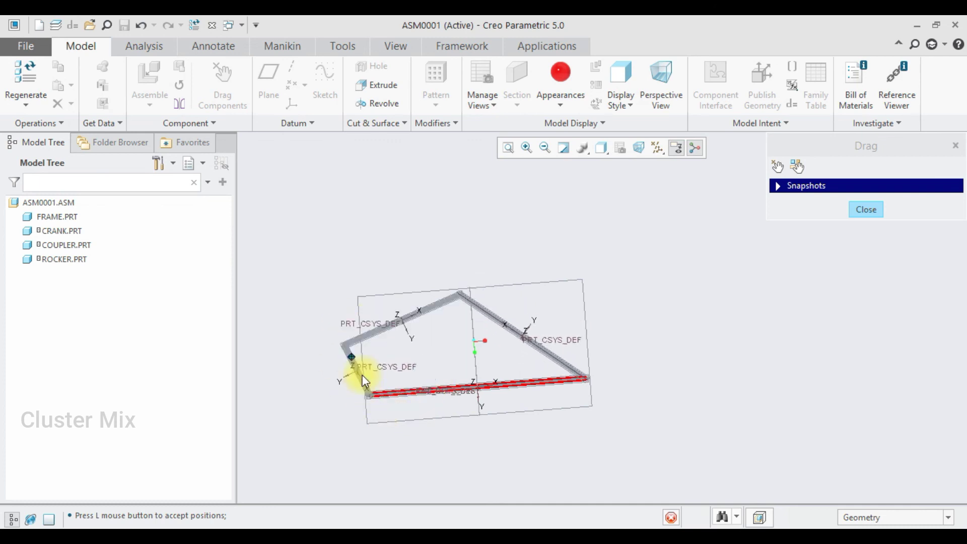
pyautogui.click(361, 309)
pyautogui.click(891, 268)
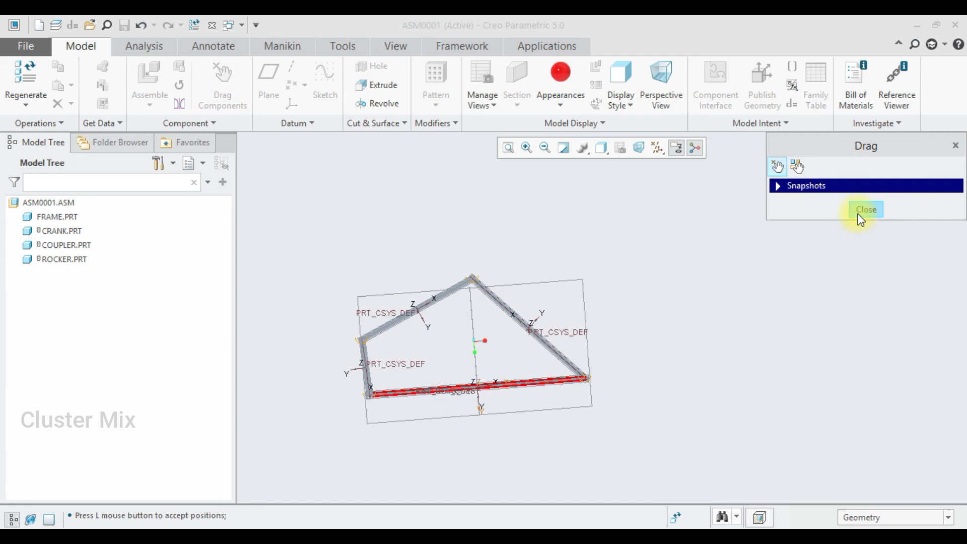
pyautogui.click(862, 213)
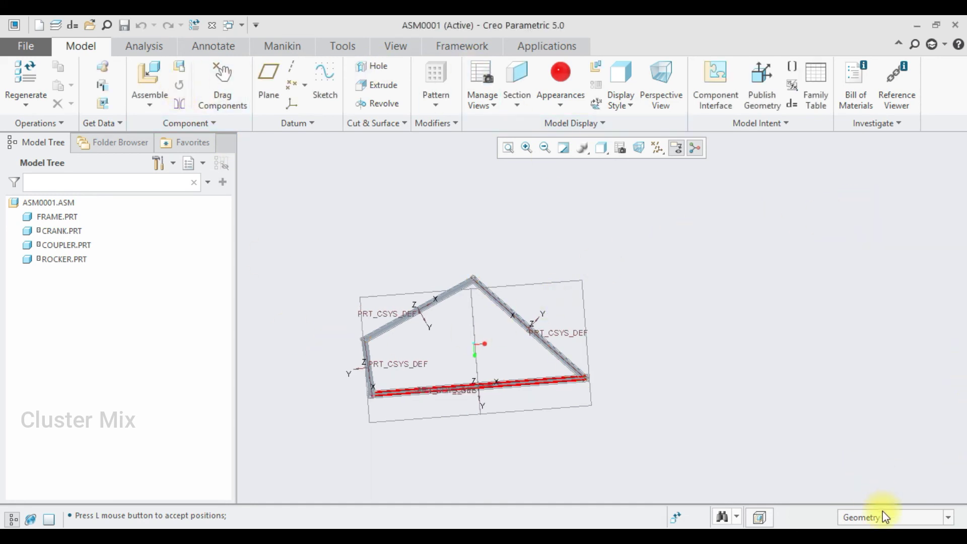
# Apply the blue appearance to the crank component
pyautogui.click(560, 88)
pyautogui.click(583, 202)
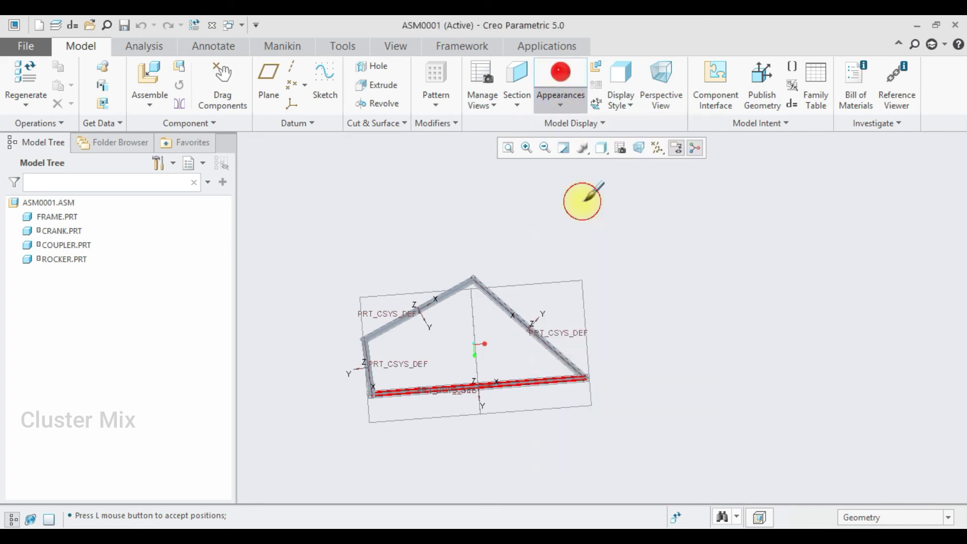
pyautogui.click(59, 232)
pyautogui.click(906, 61)
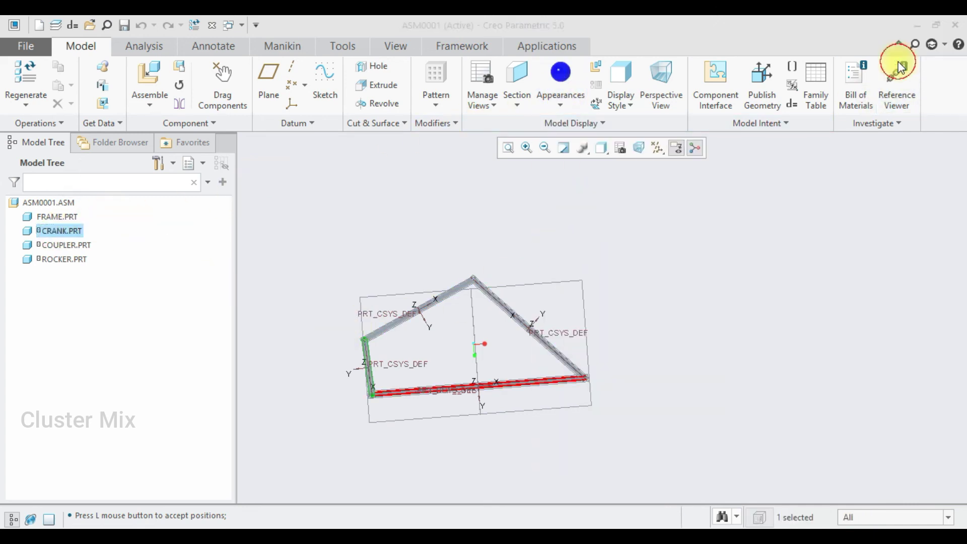
# Apply the yellow appearance to the coupler component
pyautogui.click(560, 101)
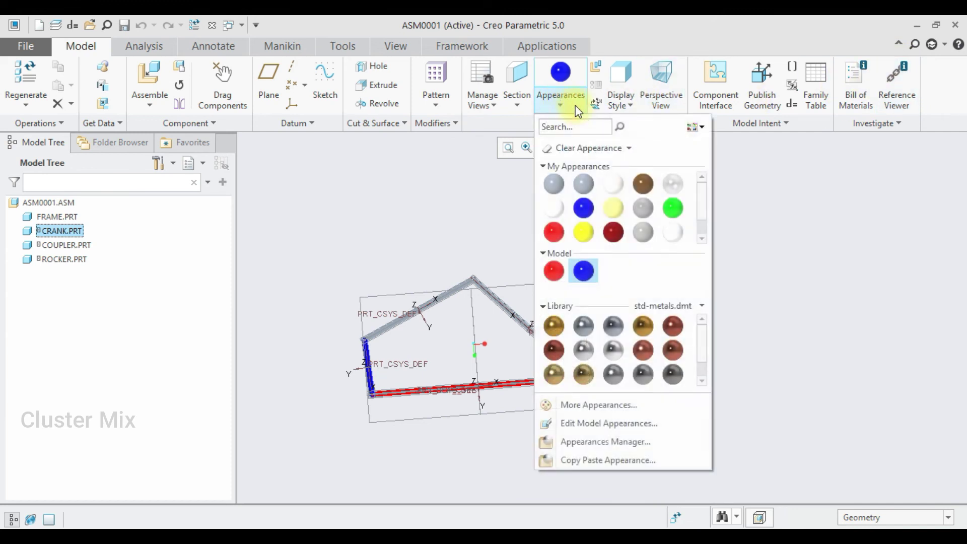
pyautogui.click(585, 232)
pyautogui.click(84, 247)
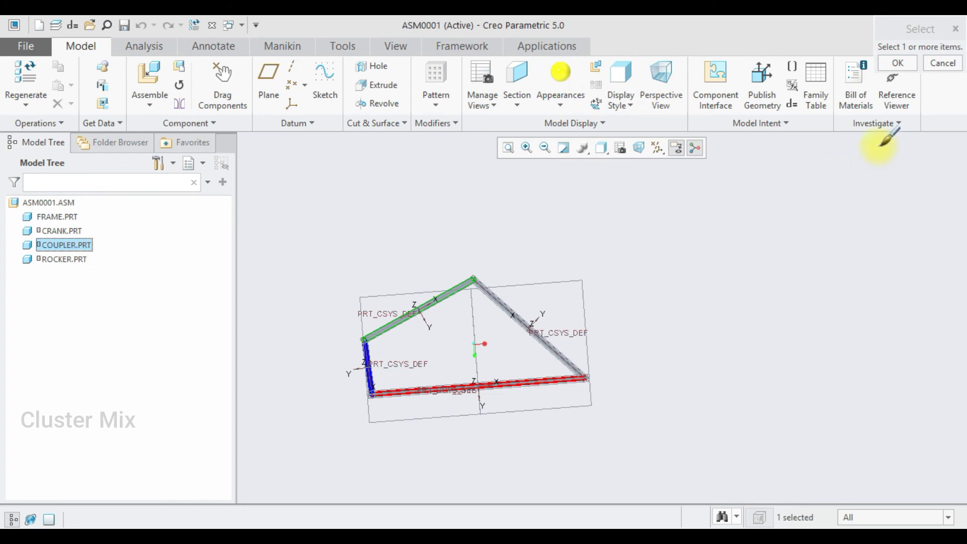
pyautogui.click(897, 71)
# Apply the green appearance to the rocker component and clear the selection
pyautogui.click(558, 99)
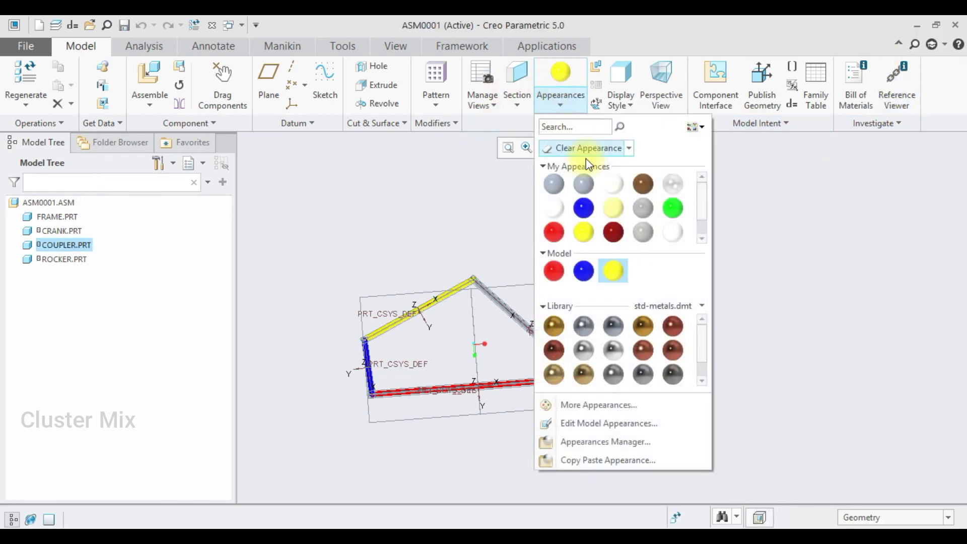
pyautogui.click(674, 207)
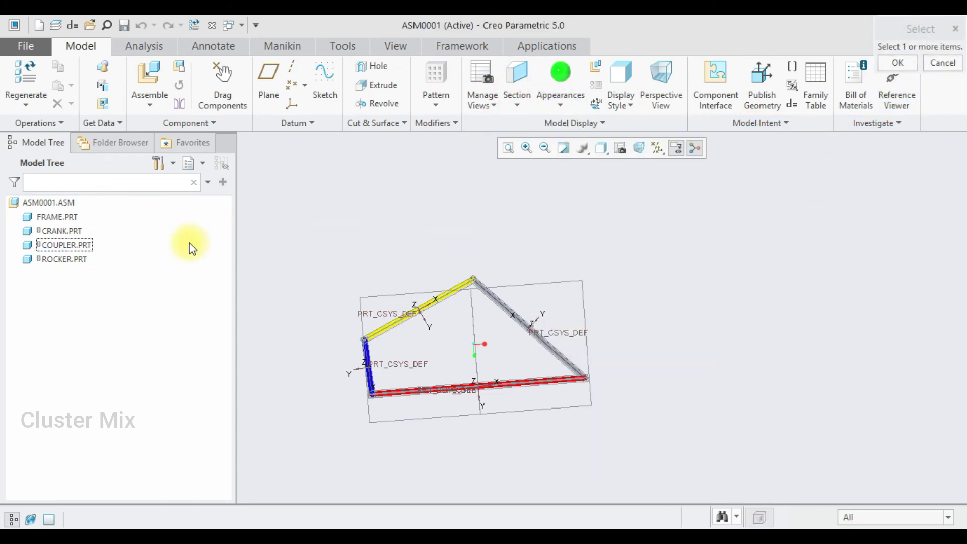
pyautogui.click(59, 261)
pyautogui.click(897, 63)
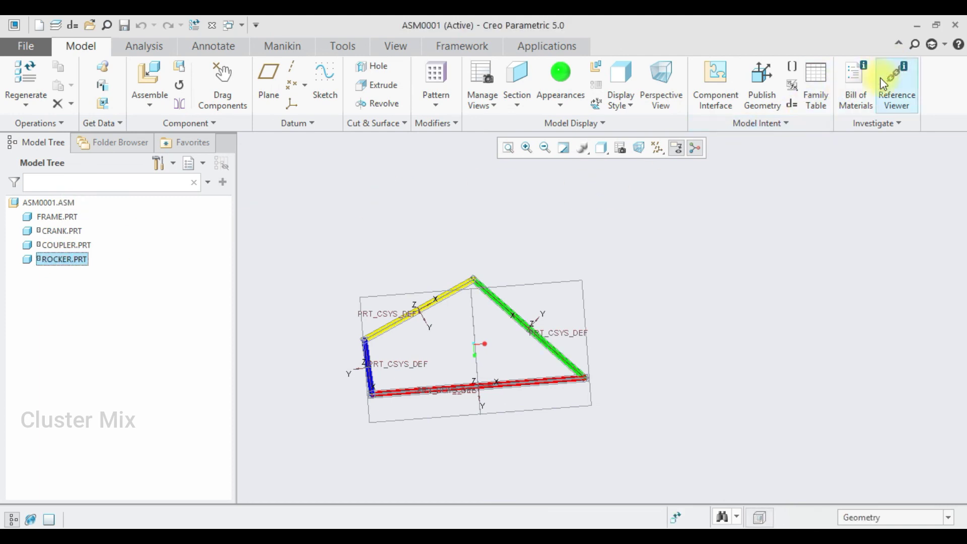
pyautogui.click(680, 265)
# Turn off the display of datum points, coordinate systems and planes, keeping only the axis display on
pyautogui.scroll(2, 499, 240)
pyautogui.click(660, 150)
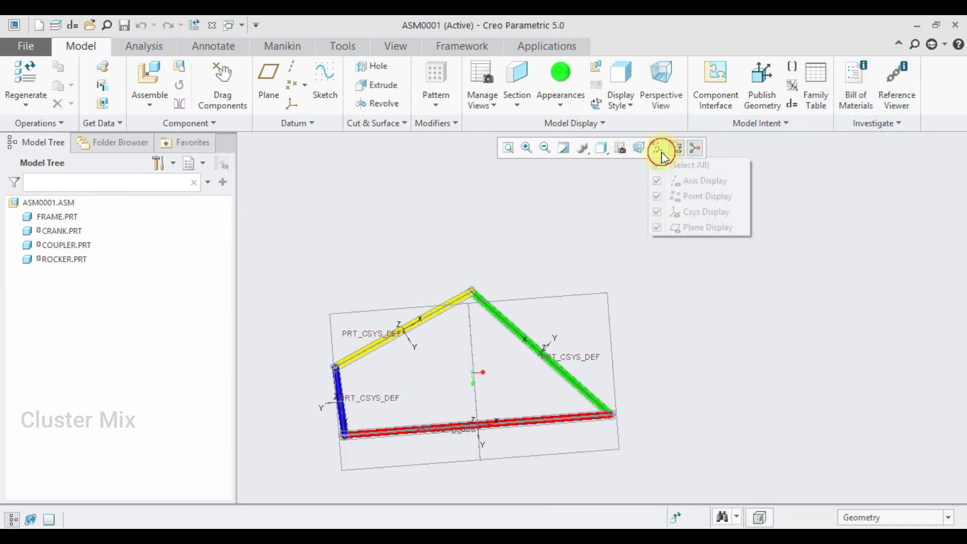
pyautogui.click(674, 165)
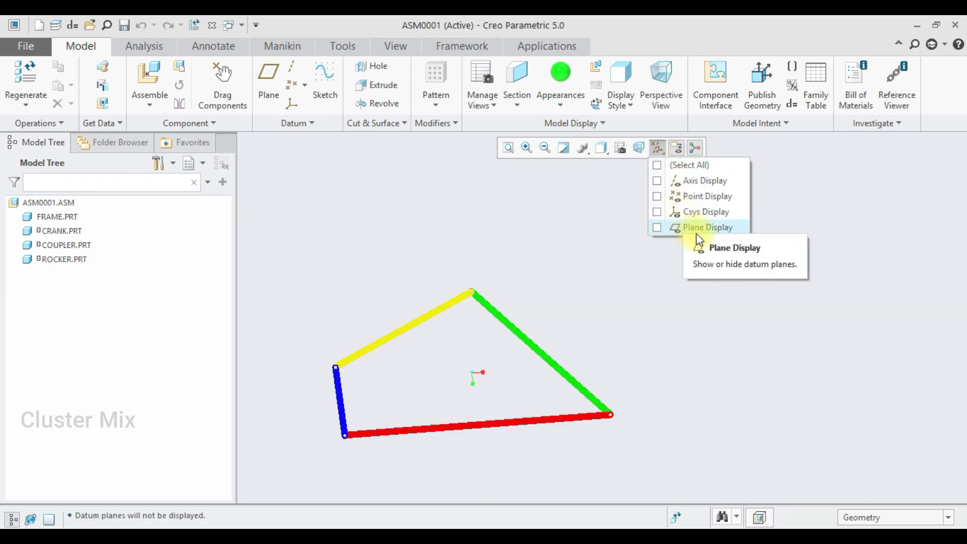
pyautogui.click(686, 182)
pyautogui.scroll(-3, 567, 255)
pyautogui.scroll(2, 567, 258)
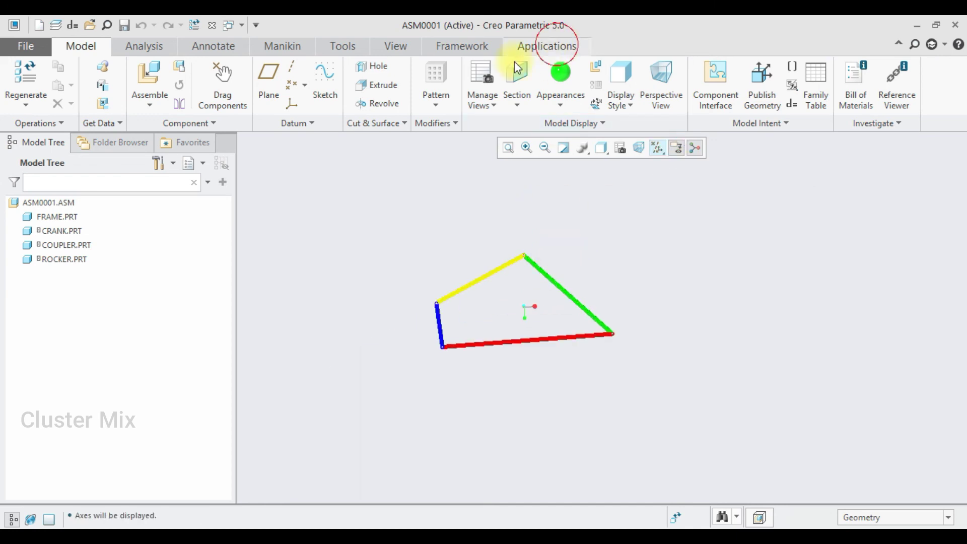
# Switch to the Mechanism application and start a servo motor on the rotation axis of the pin joint between crank and frame
pyautogui.click(548, 46)
pyautogui.click(297, 72)
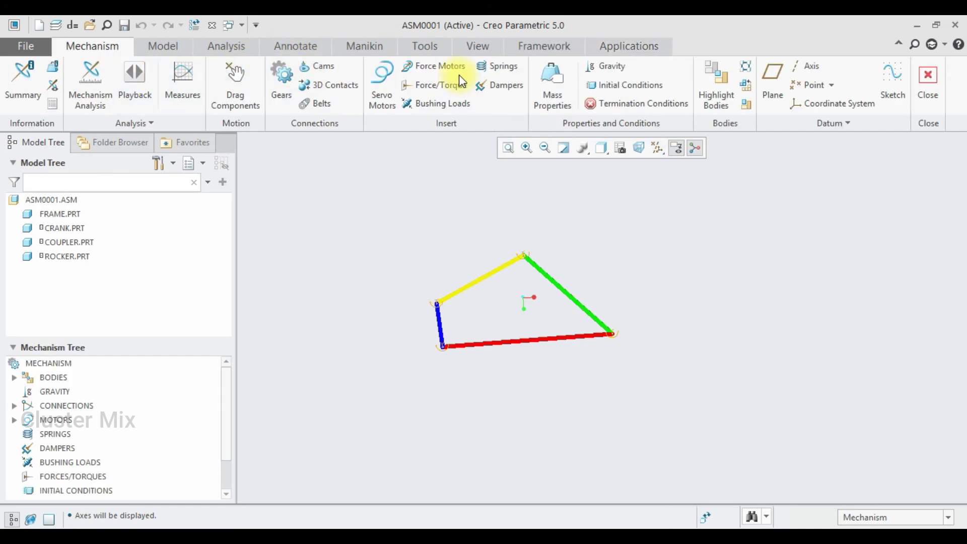
pyautogui.click(382, 86)
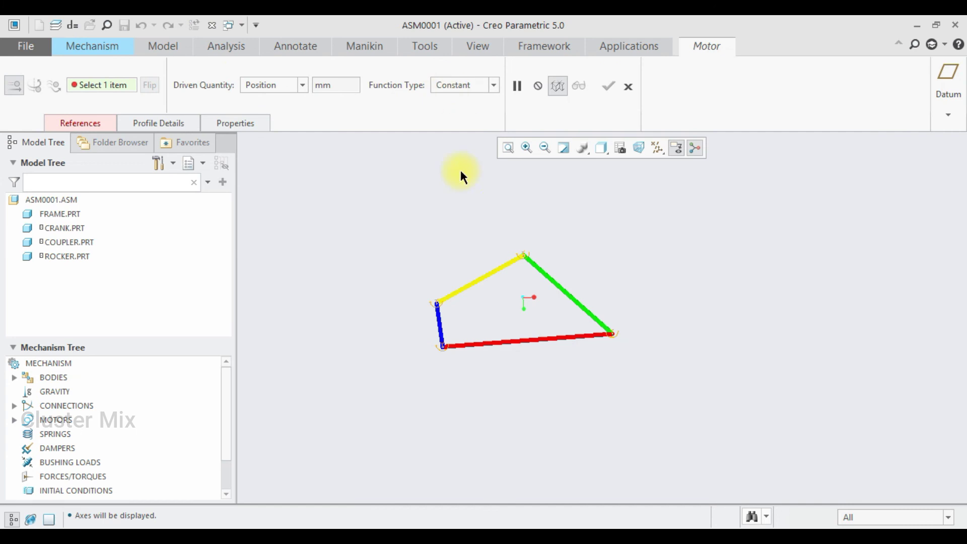
pyautogui.scroll(-5, 442, 347)
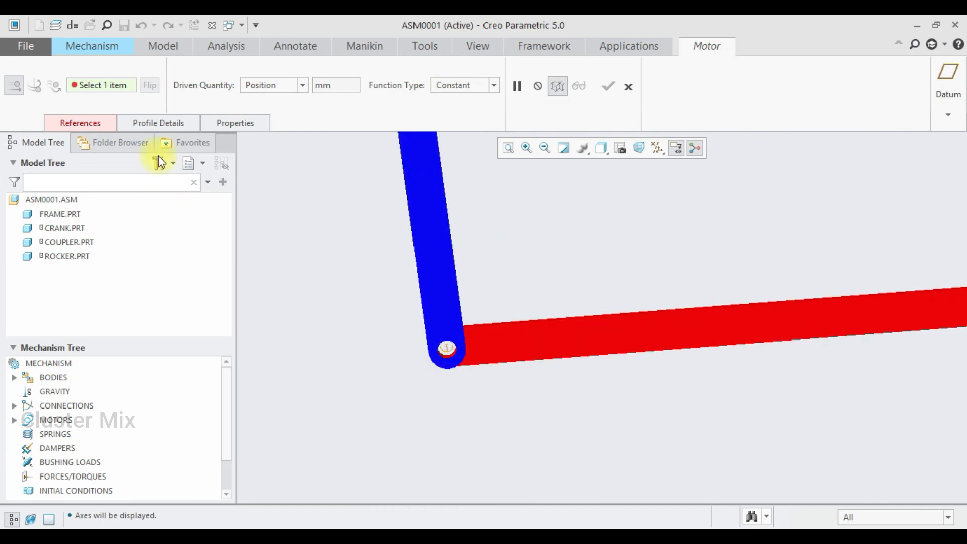
pyautogui.click(78, 125)
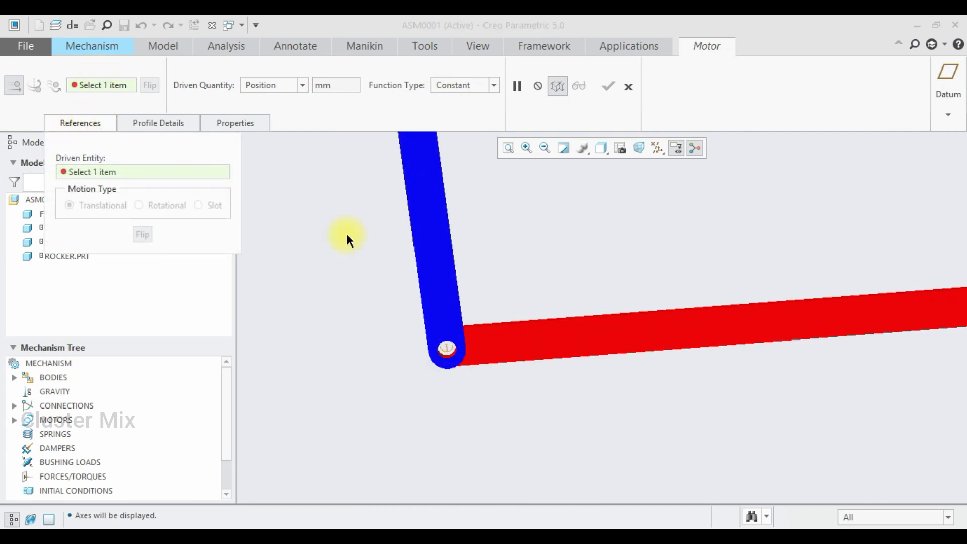
pyautogui.click(447, 347)
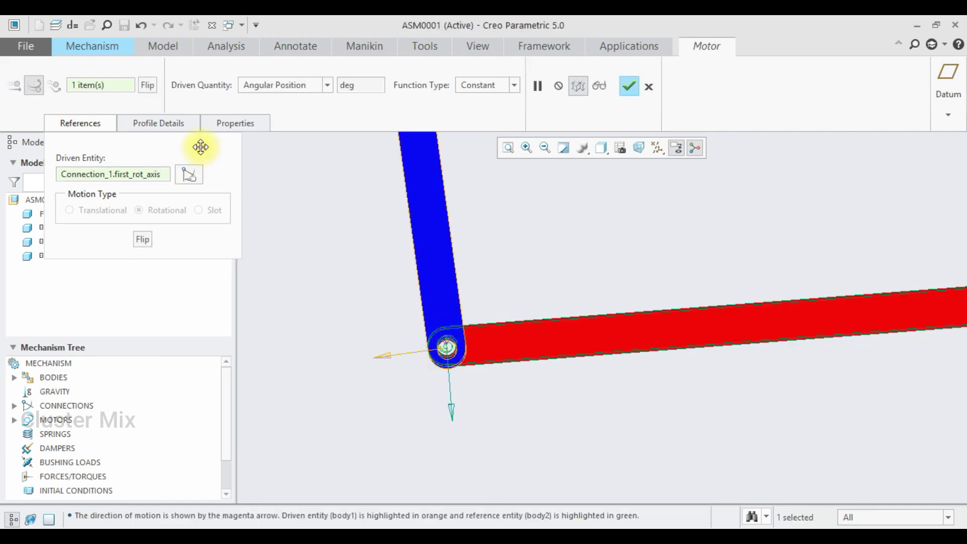
# Set the motor profile to a constant Angular Velocity of 50 deg/sec and create the motor
pyautogui.click(162, 123)
pyautogui.click(169, 174)
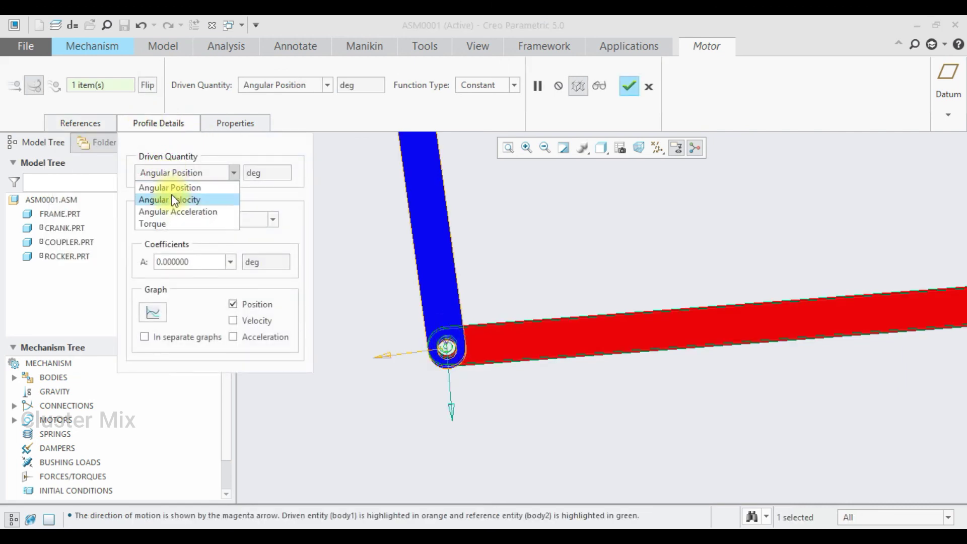
pyautogui.click(174, 199)
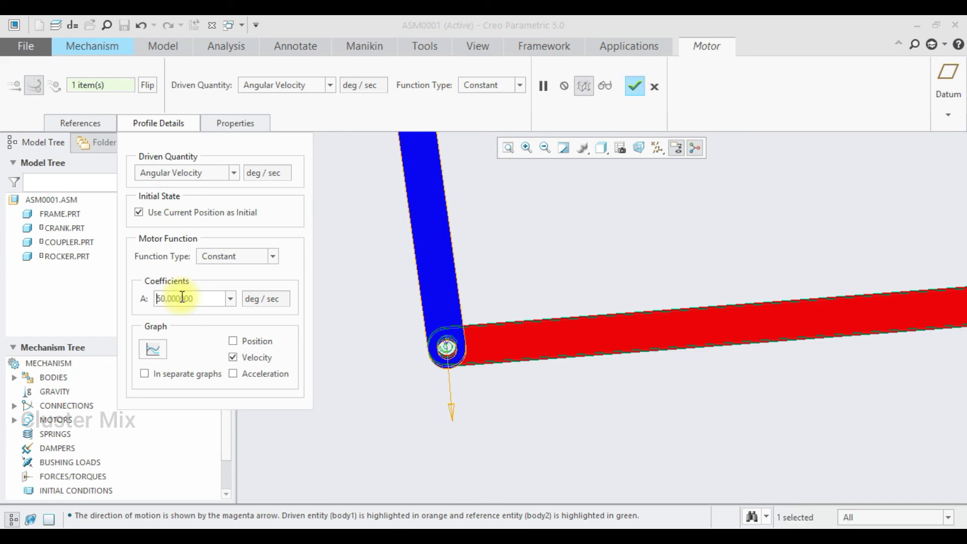
pyautogui.click(633, 84)
# Start a new Mechanism Analysis and show the graphics area full screen
pyautogui.scroll(-5, 412, 292)
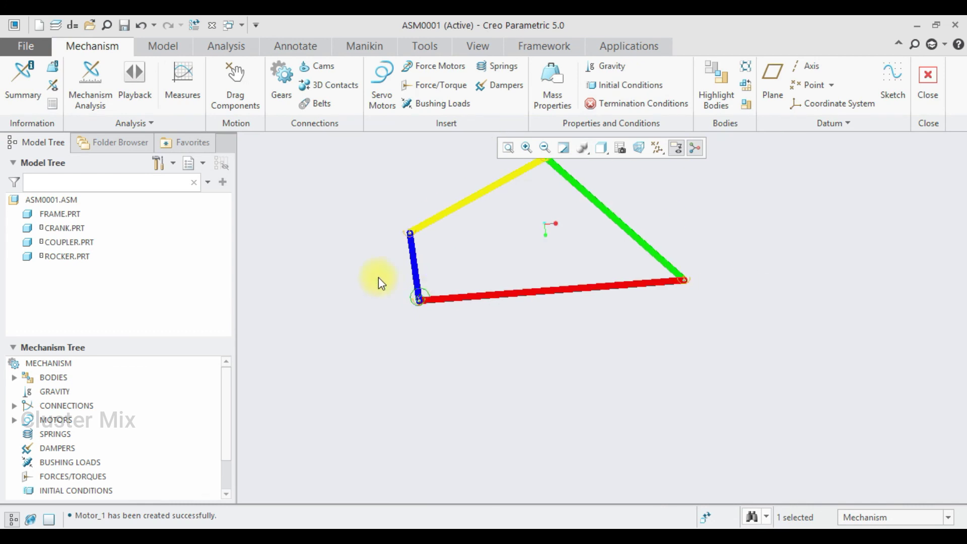
pyautogui.scroll(-1, 496, 317)
pyautogui.scroll(4, 566, 253)
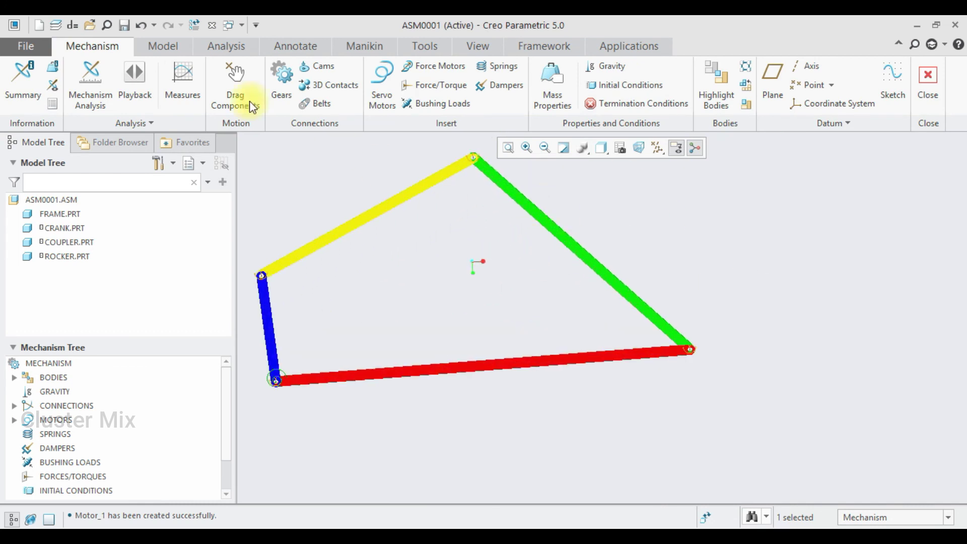
pyautogui.click(104, 74)
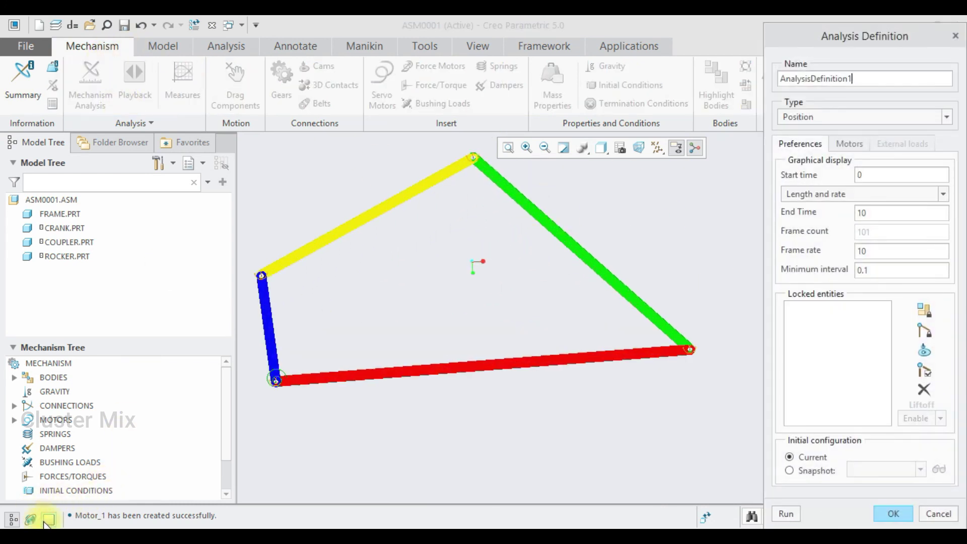
pyautogui.click(49, 520)
pyautogui.scroll(-3, 416, 355)
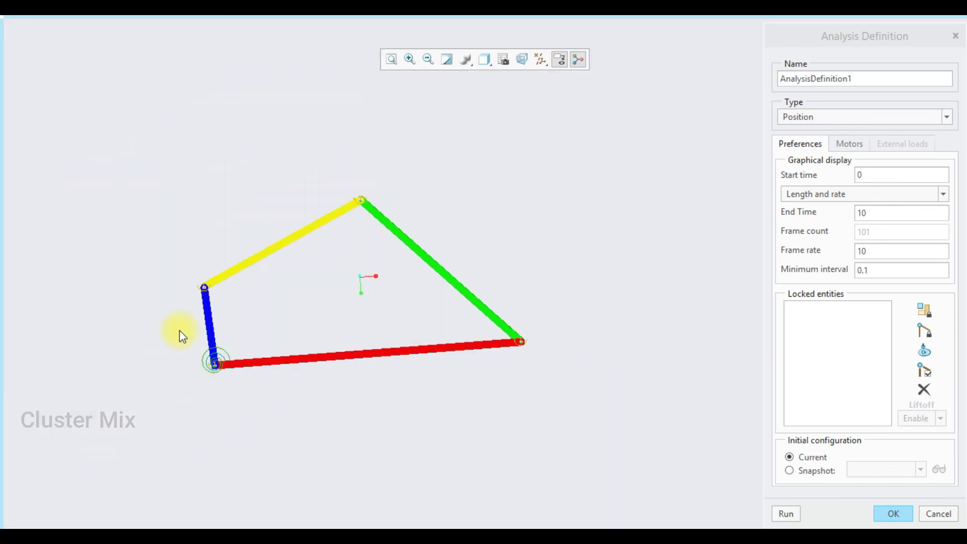
pyautogui.scroll(3, 180, 333)
pyautogui.click(539, 60)
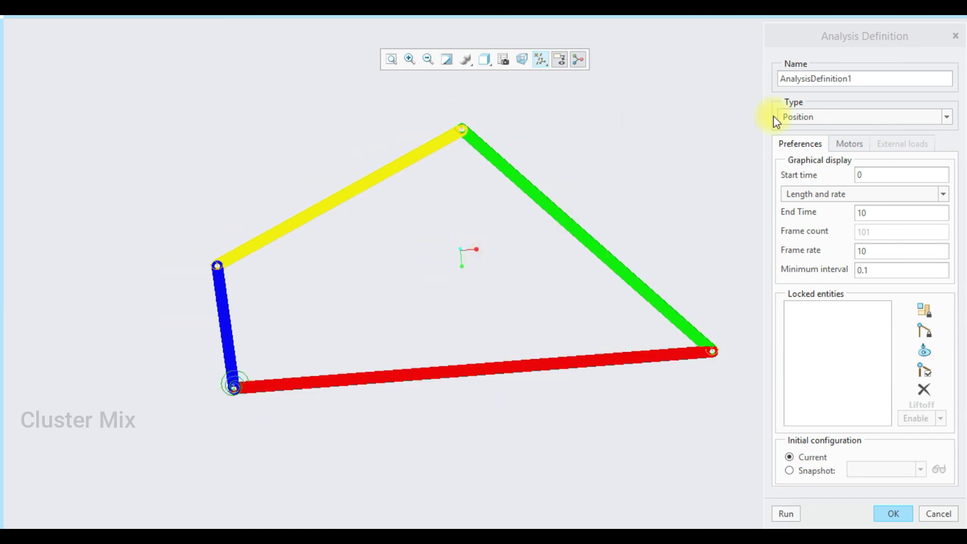
# Set the analysis type to Kinematic with an end time of 500 and run the analysis
pyautogui.click(822, 117)
pyautogui.click(815, 143)
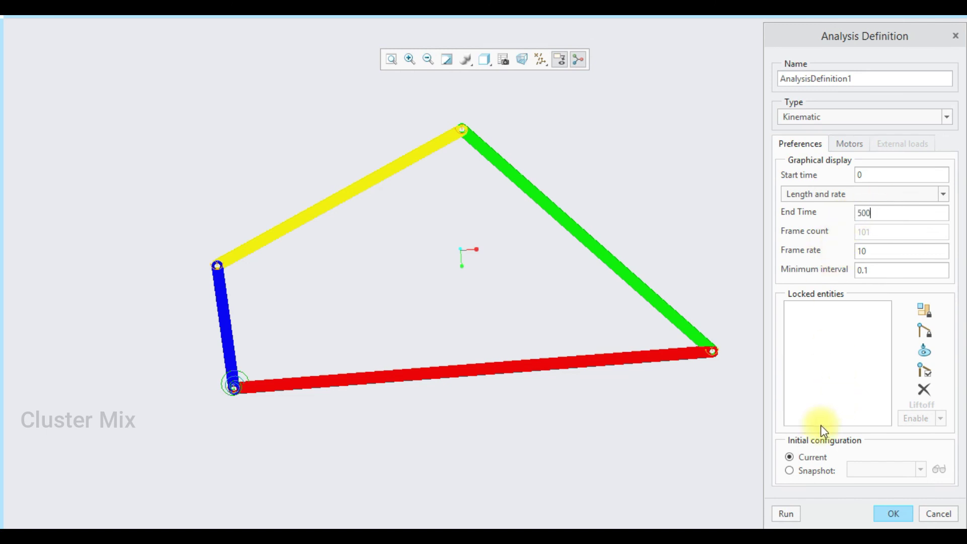
pyautogui.click(787, 513)
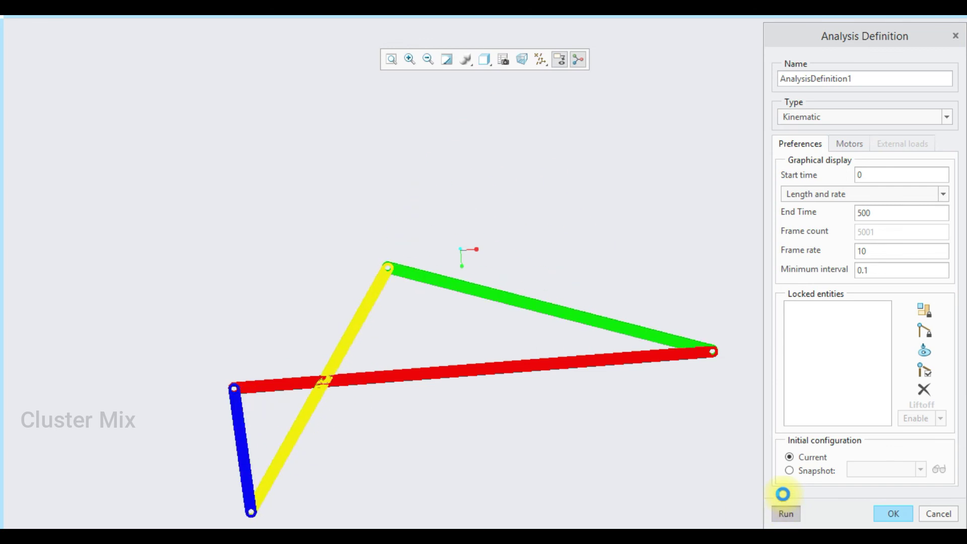